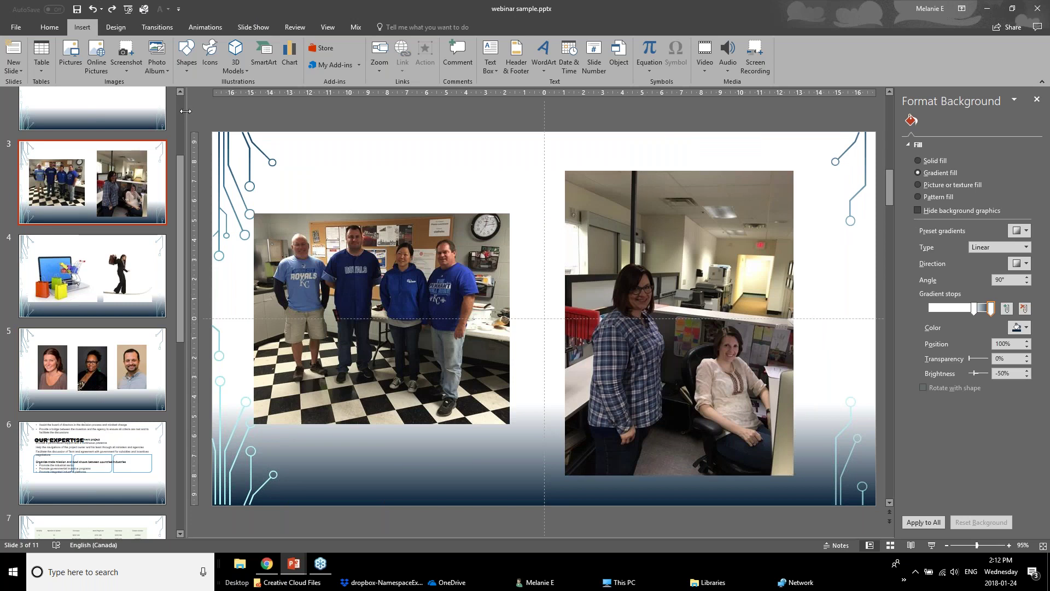
Step: Narrow the slide thumbnail pane and close the background formatting options to give the slide more room
left_click_drag(185, 114, 83, 115)
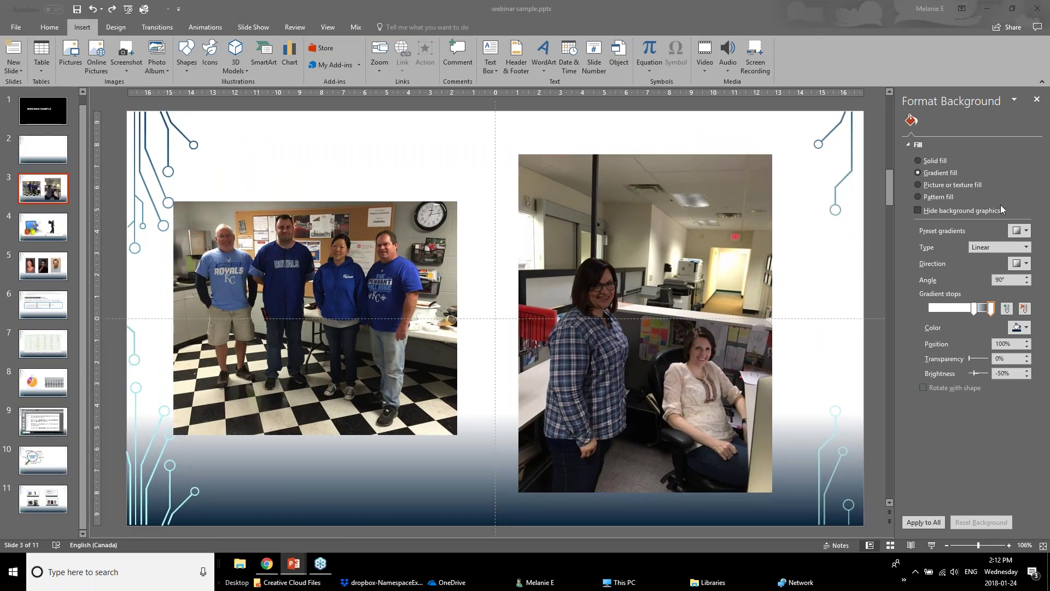
left_click(1042, 101)
left_click(1043, 100)
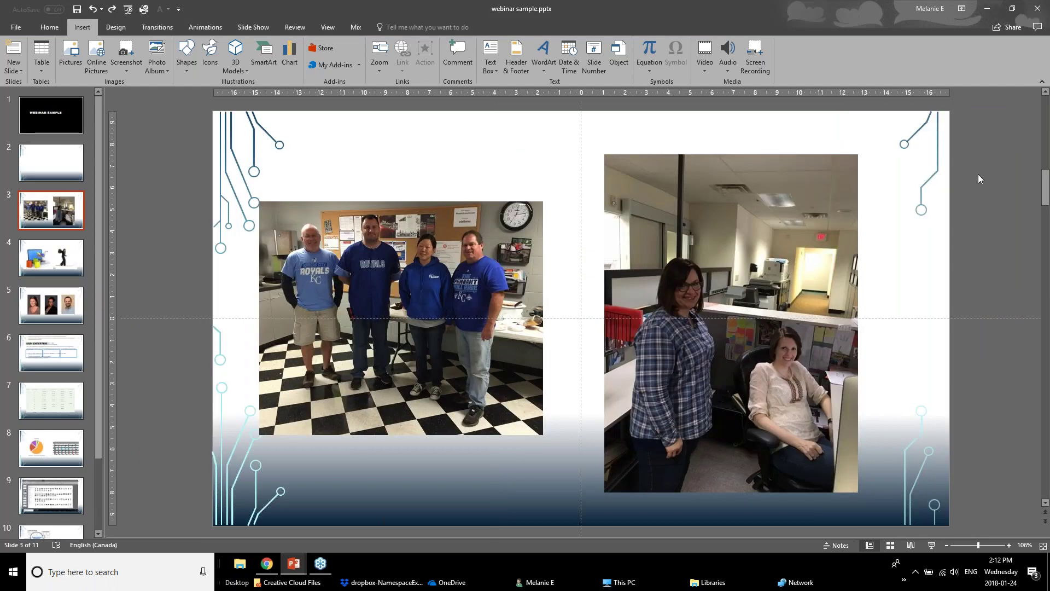
Step: Brighten the four-person group photo on slide 3 with the Brightness: +40% Contrast: 0% (Normal) correction
left_click(418, 289)
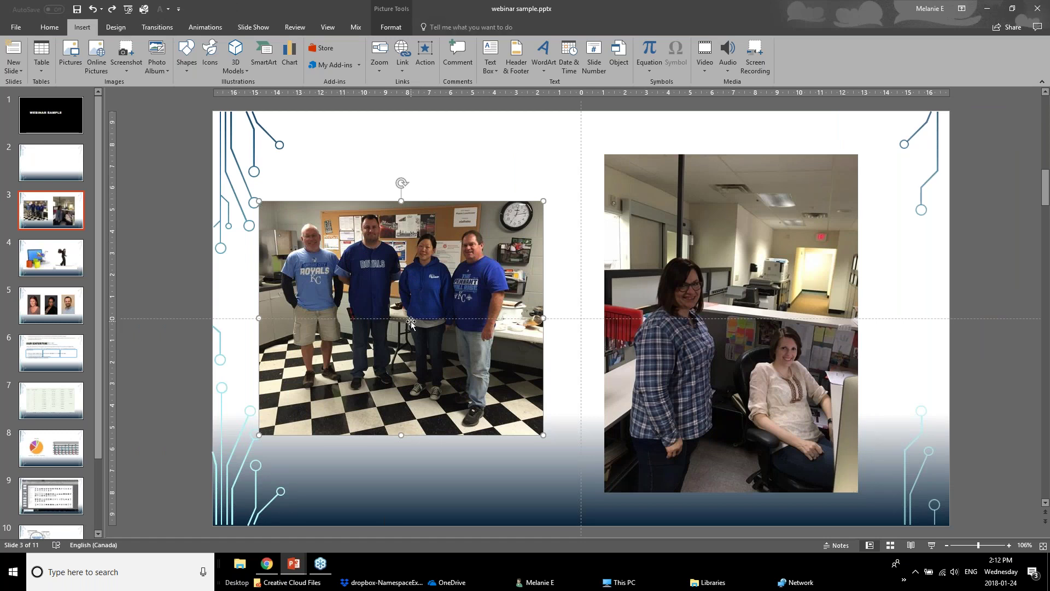
left_click(394, 15)
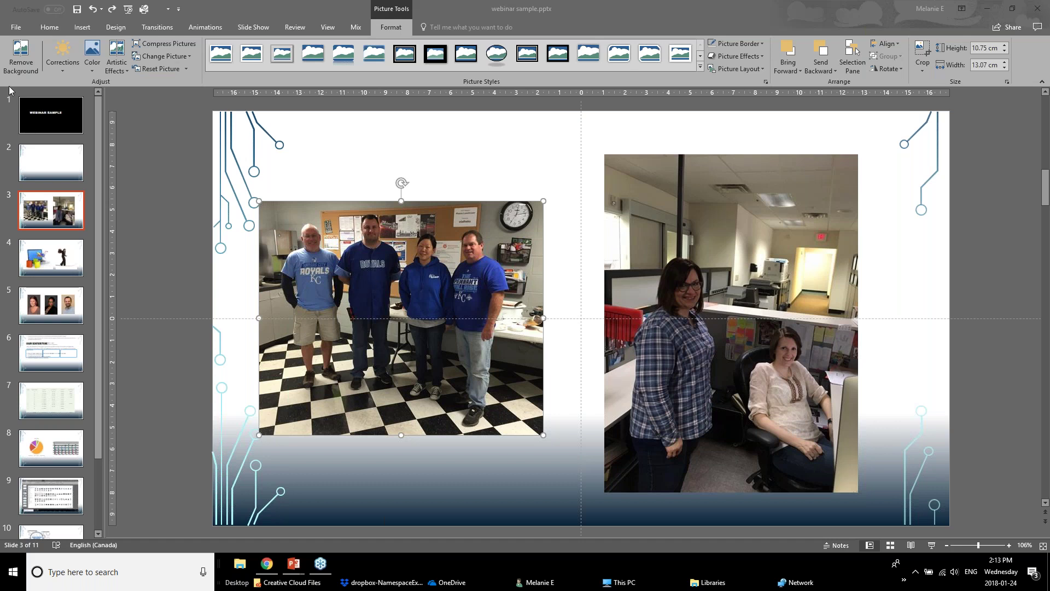
left_click(64, 65)
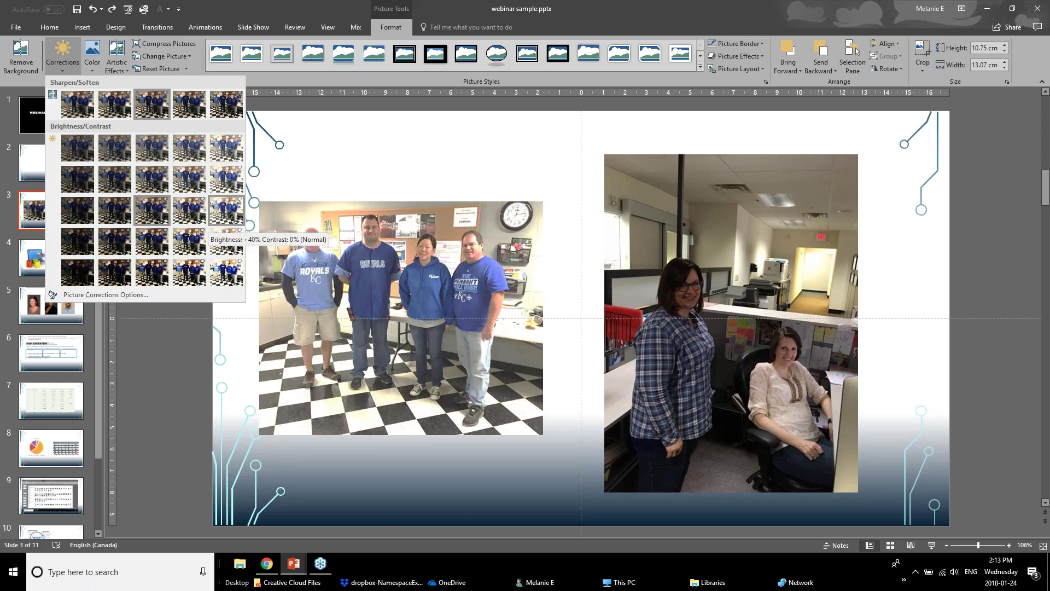
left_click(227, 214)
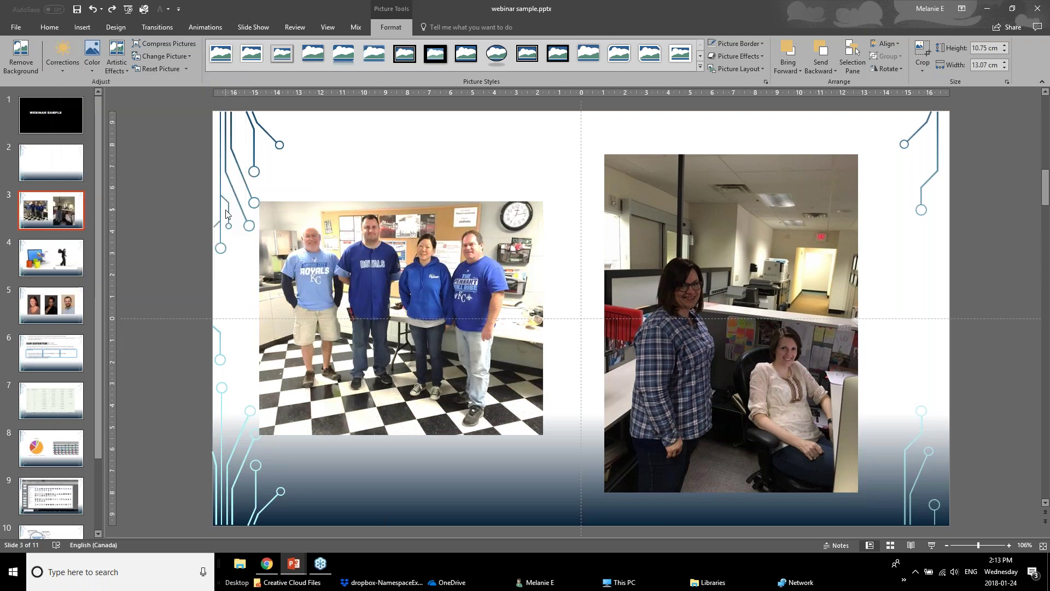
left_click(198, 364)
left_click(273, 356)
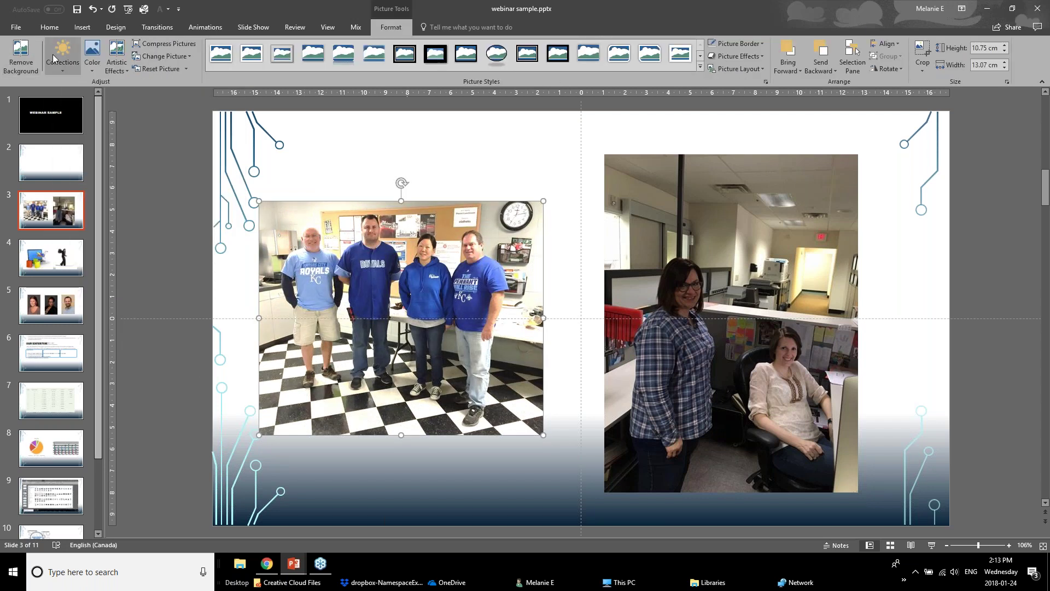
Step: Reduce the group photo's color saturation to 33%
left_click(91, 59)
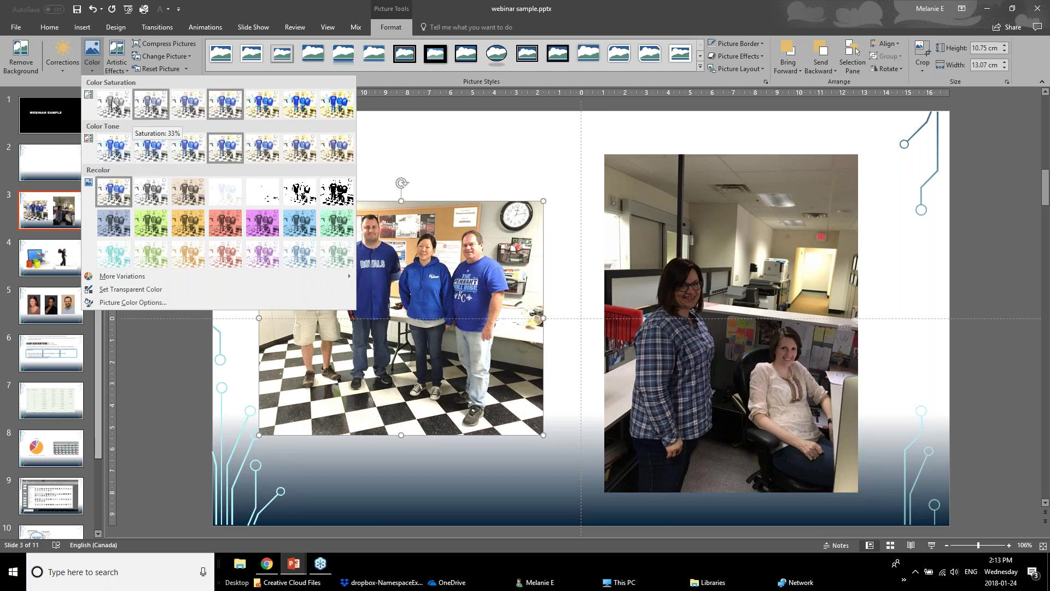
left_click(148, 111)
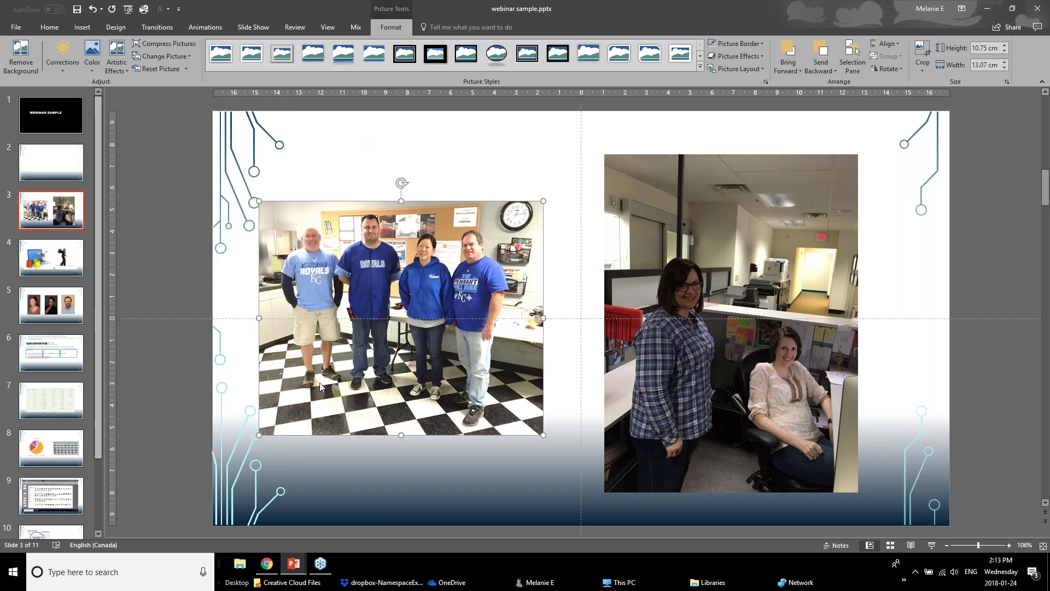
left_click(177, 386)
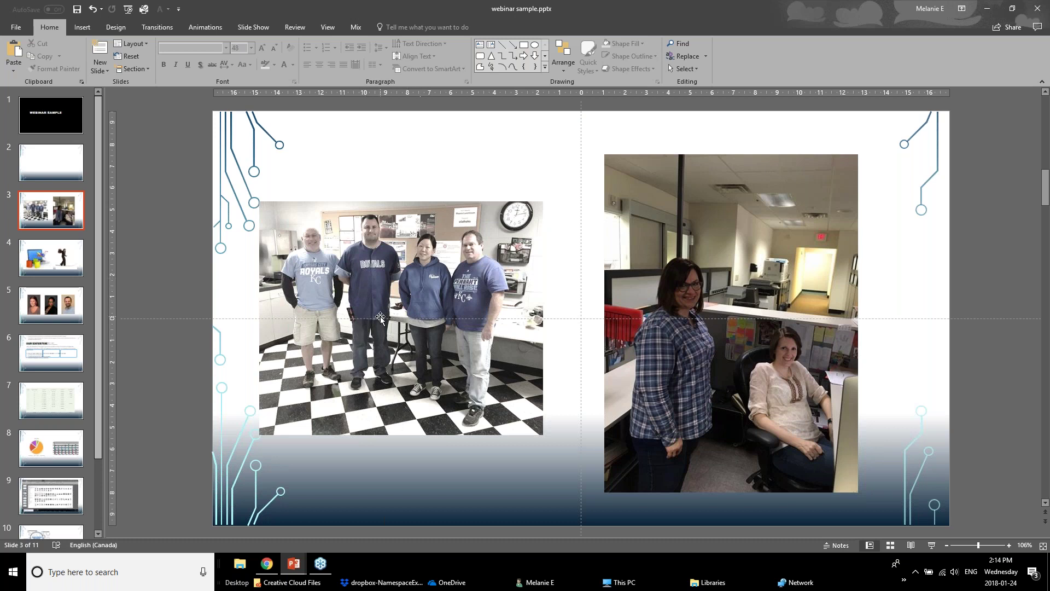
Step: Brighten the office photo of the two women with a higher-brightness correction preset
left_click(365, 308)
left_click(739, 311)
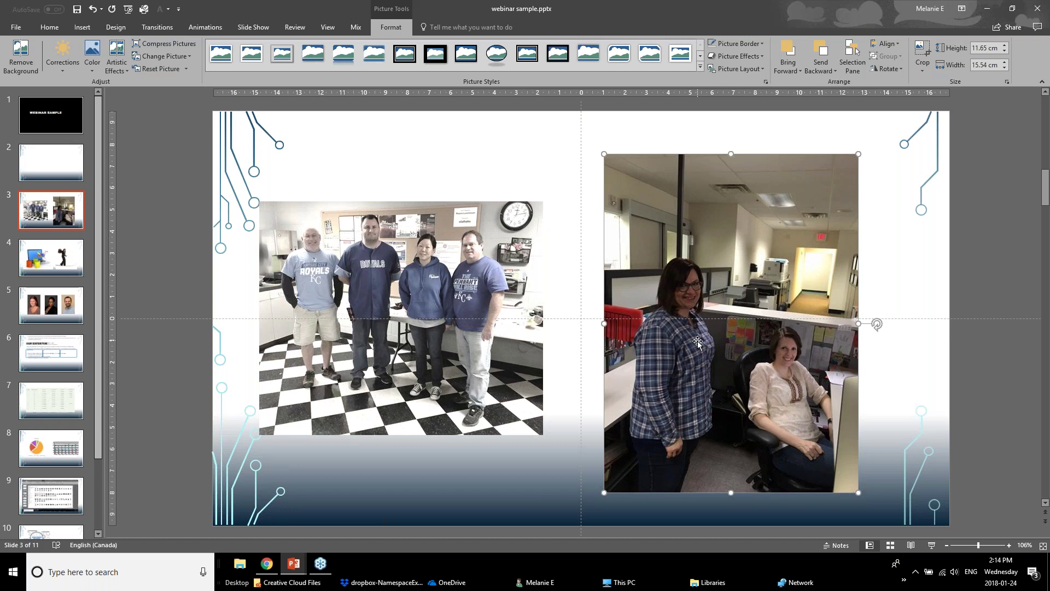
left_click(49, 69)
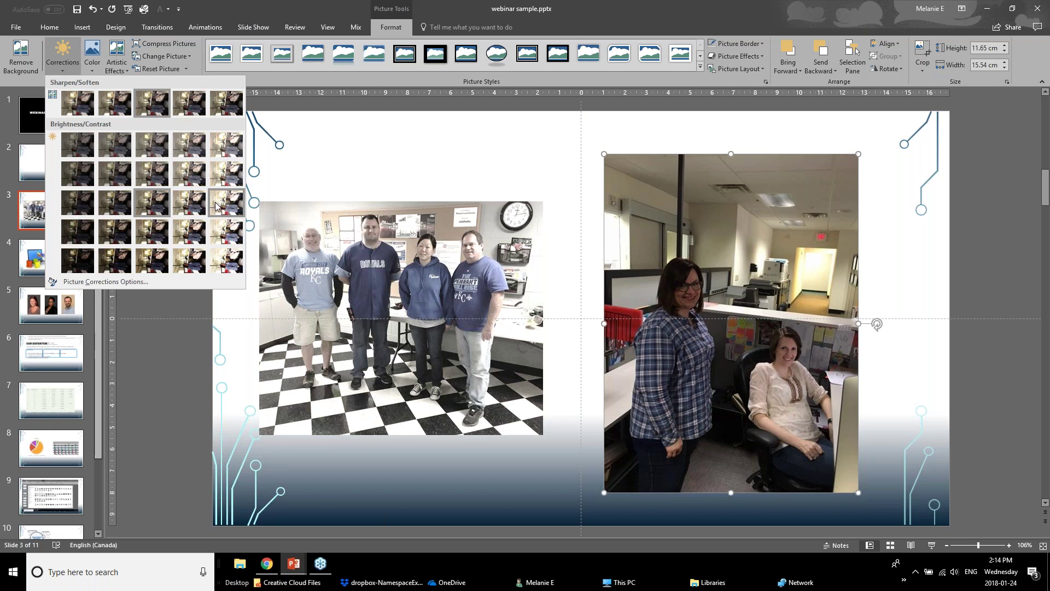
left_click(184, 203)
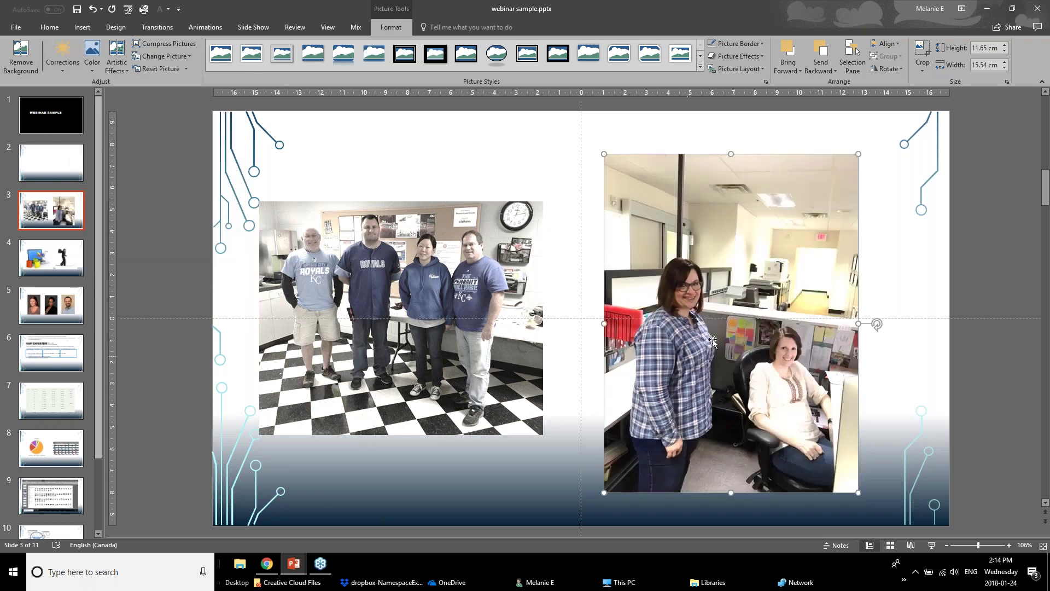
Step: Crop the office photo to about 9.95 × 7.9 cm around the two women, trimming the ceiling, floor and side
left_click(924, 55)
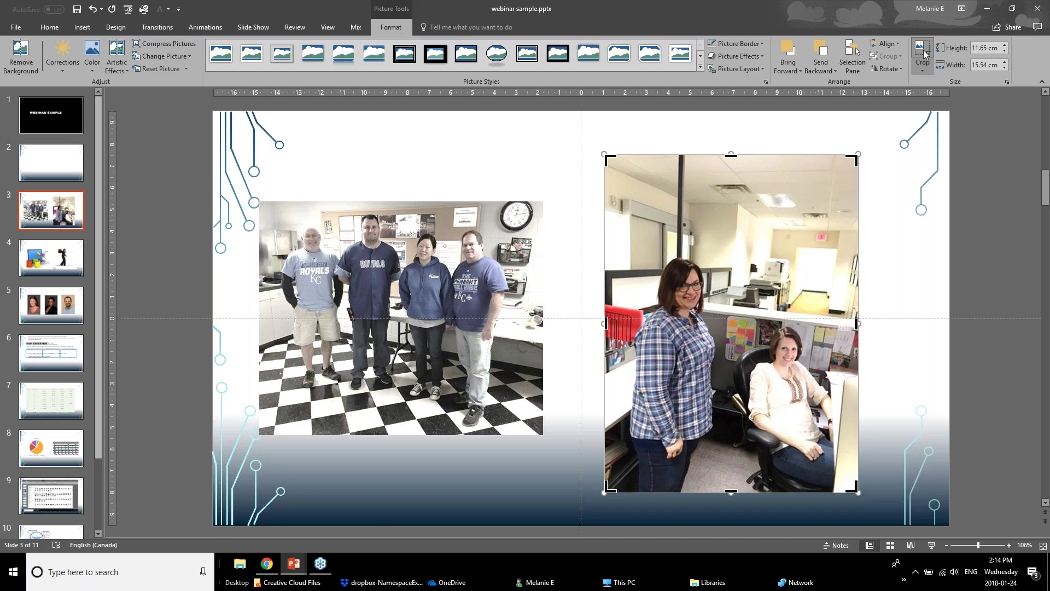
left_click_drag(732, 156, 732, 253)
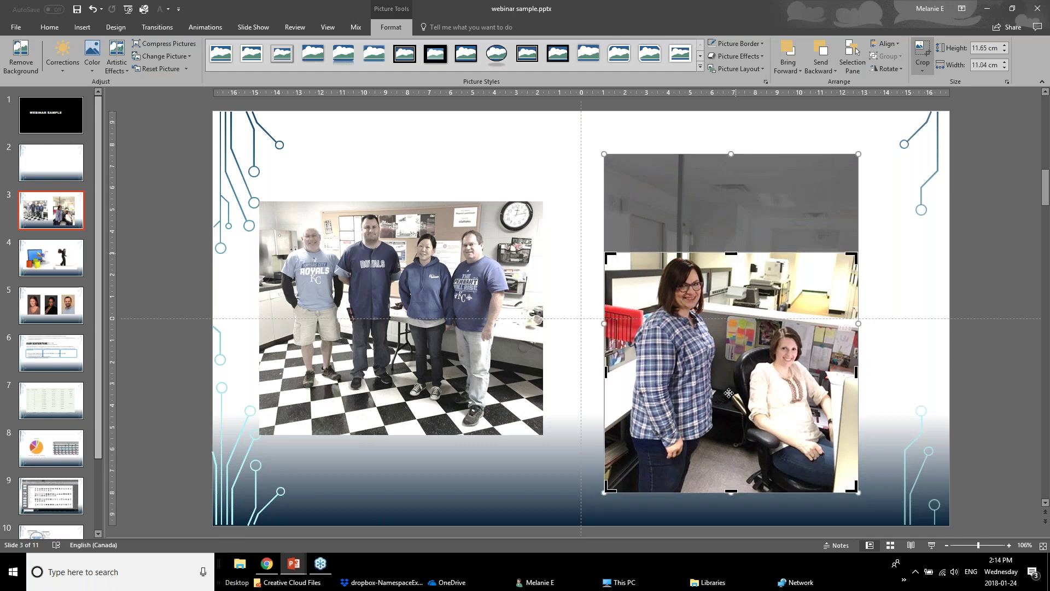
left_click_drag(731, 492, 732, 424)
left_click_drag(605, 336, 642, 335)
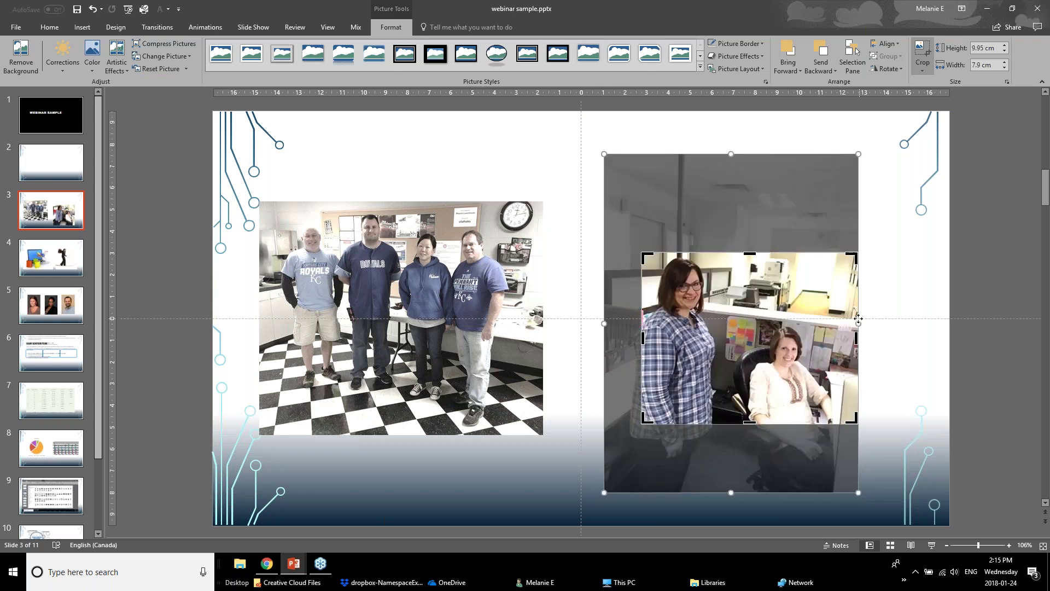
mouse_move(860, 323)
left_mouse_down()
mouse_move(850, 333)
mouse_move(867, 334)
left_mouse_up()
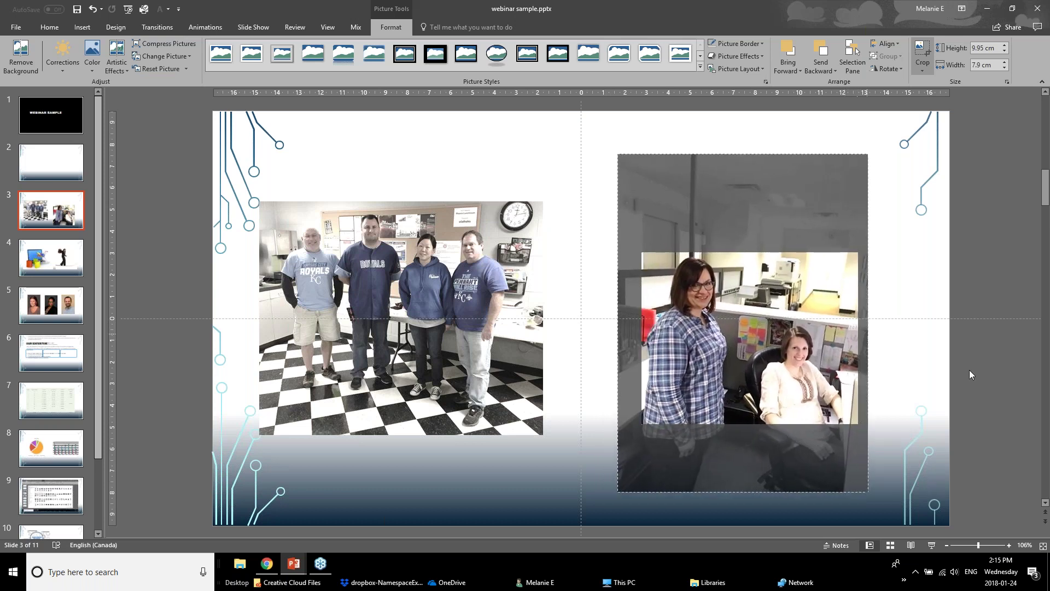
left_click(972, 374)
Step: Enlarge the cropped office photo to about 11.37 × 9.03 cm and reposition it on the slide's right half
left_click_drag(802, 350, 767, 272)
left_click_drag(825, 346, 855, 371)
left_click_drag(788, 328, 806, 367)
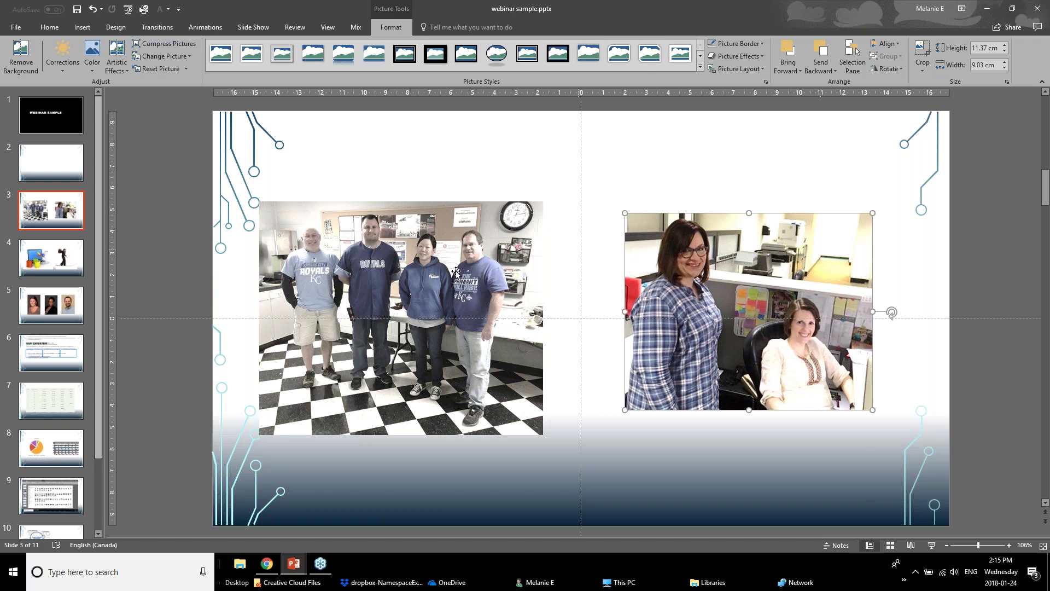
Step: Crop the group photo from below to about 5.38 cm high, cutting off the legs and floor, and move it slightly down
left_click(395, 276)
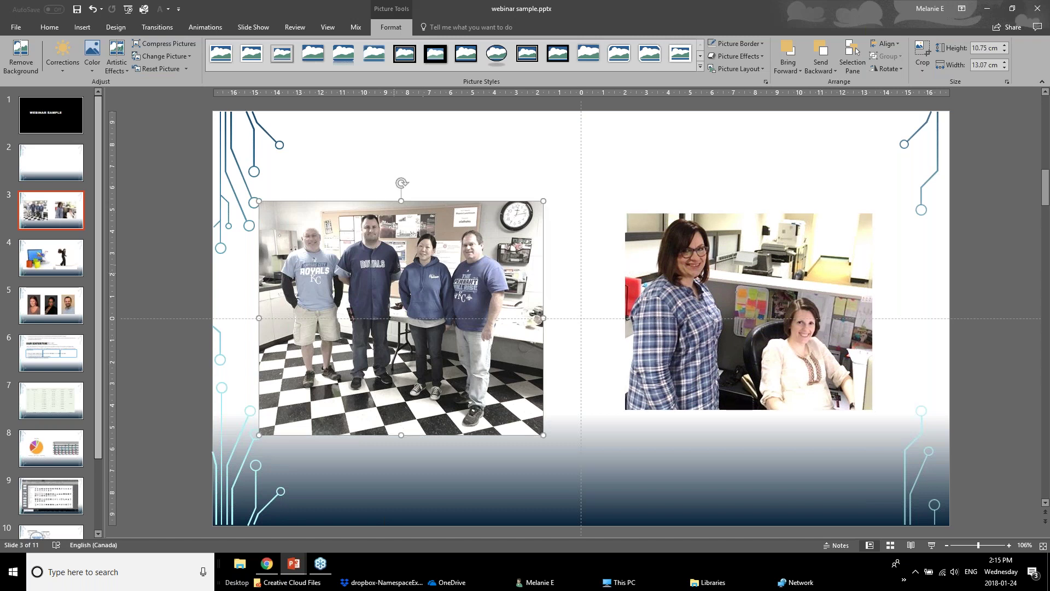
left_click(924, 55)
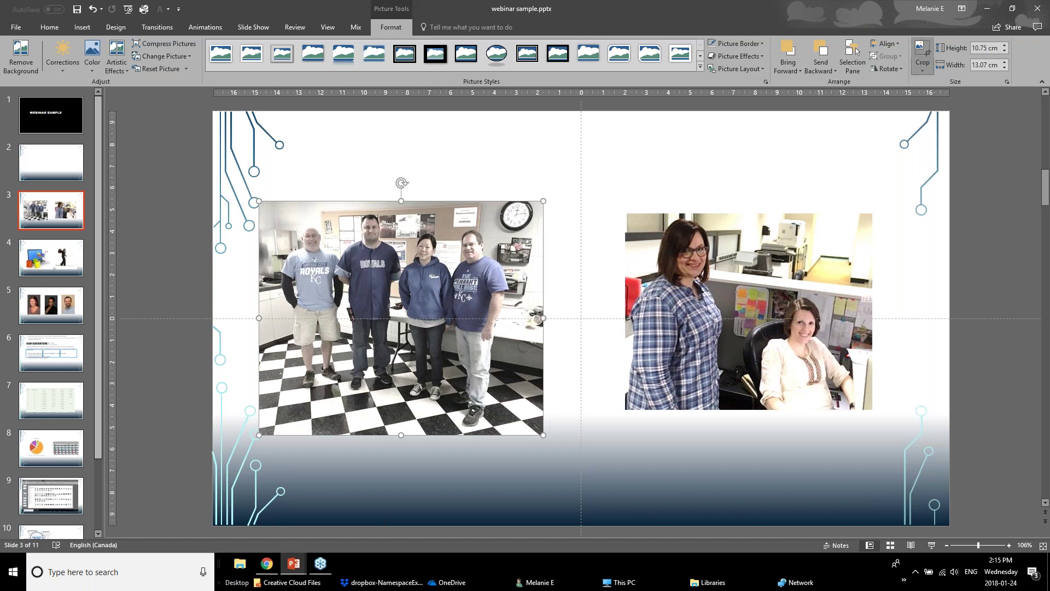
left_click(926, 47)
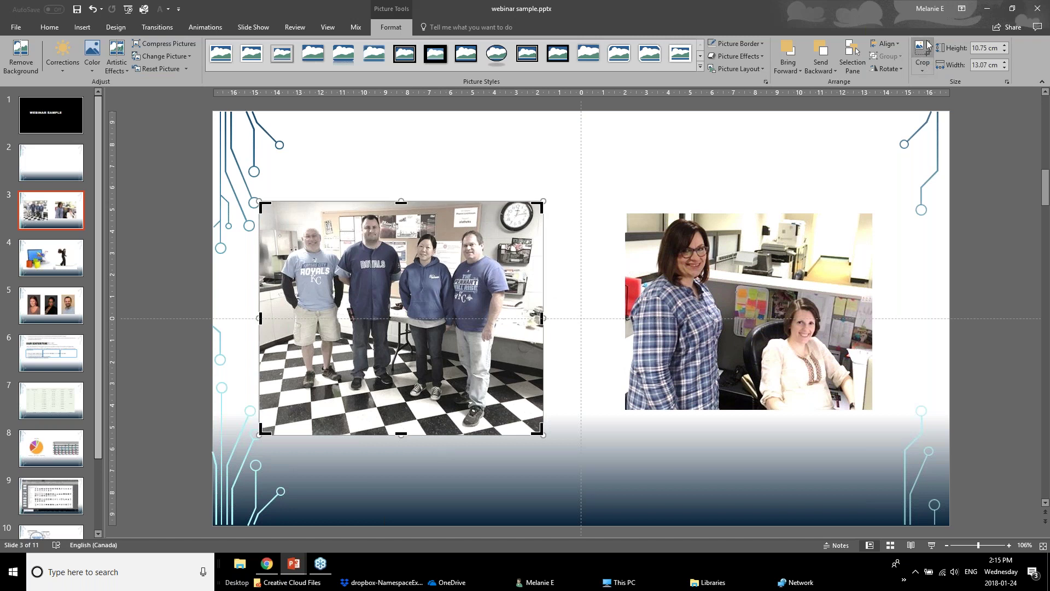
key("Escape")
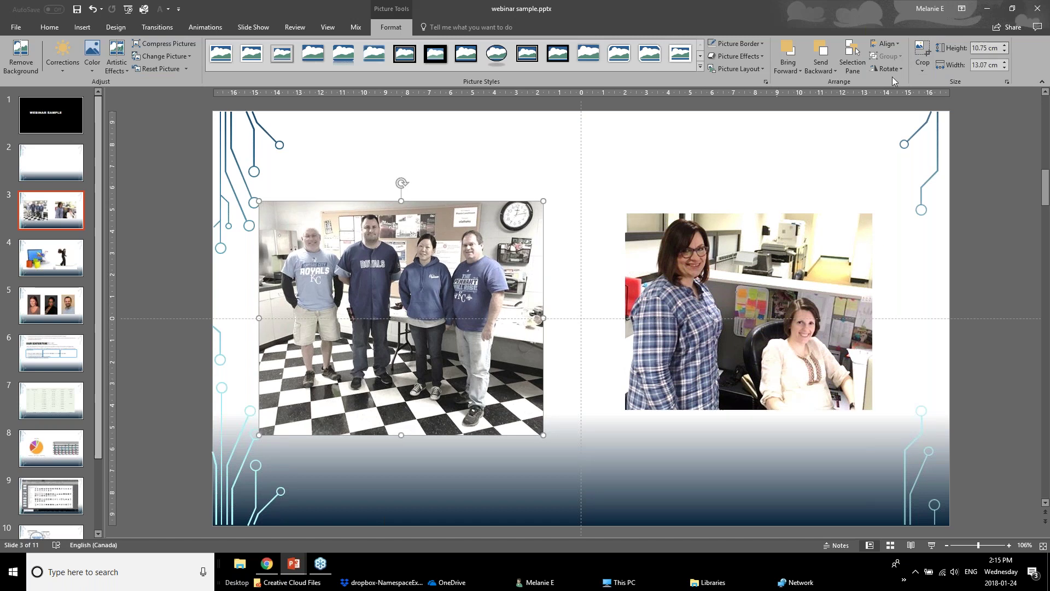
left_click(926, 52)
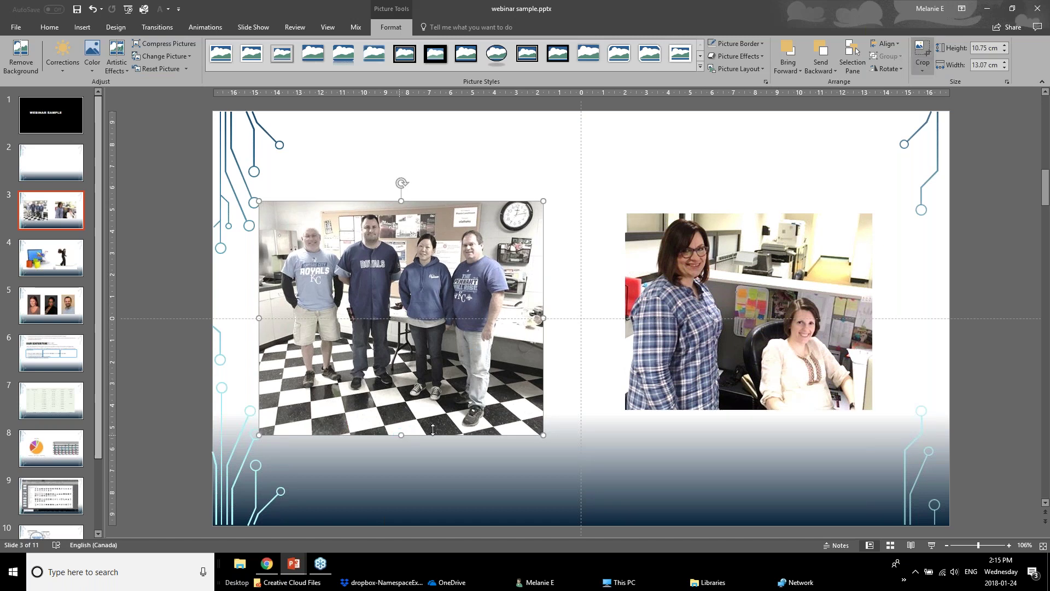
left_click_drag(401, 434, 415, 315)
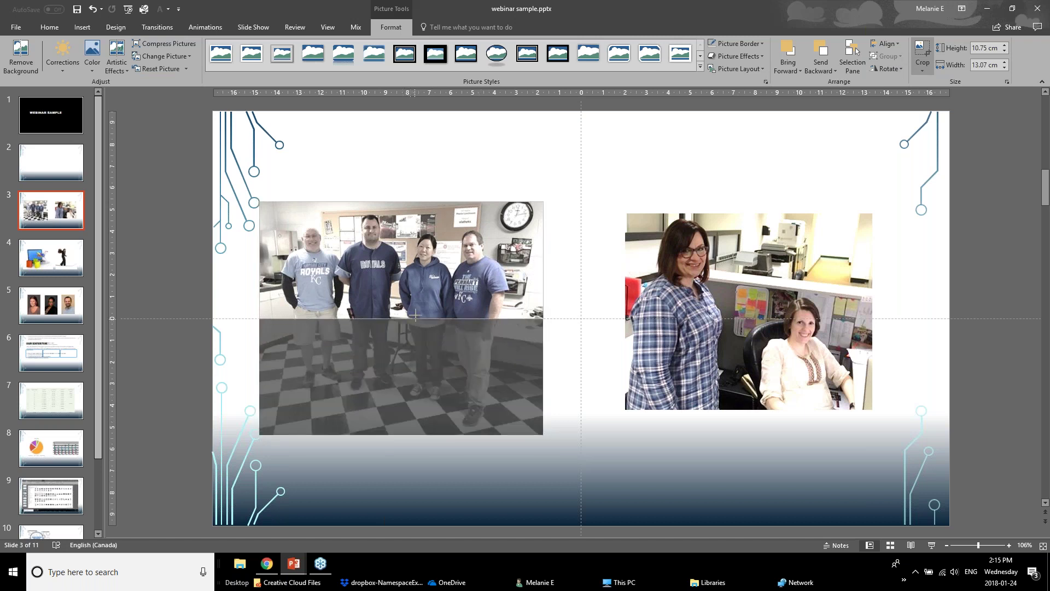
left_click(159, 414)
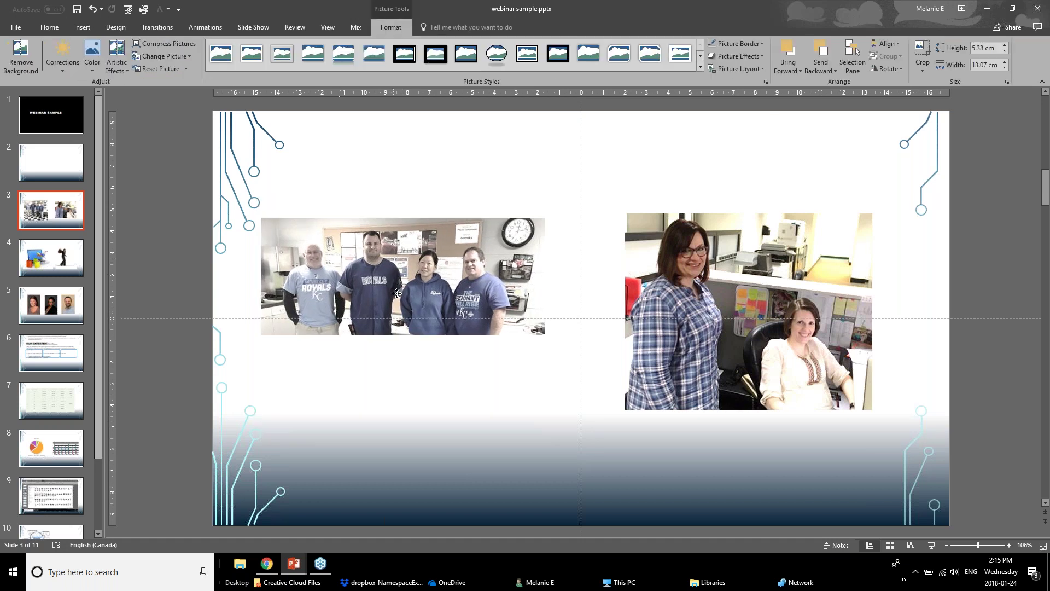
left_click_drag(405, 262, 410, 299)
left_click(417, 317)
Step: Set the office photo's color saturation to 33% to match the group photo
left_click(747, 293)
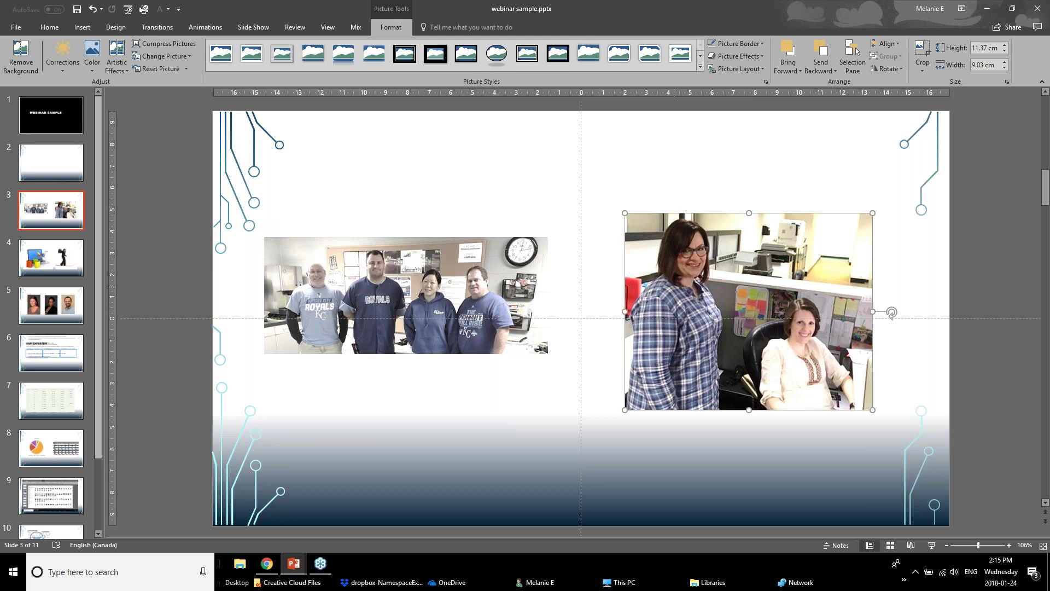
left_click(92, 54)
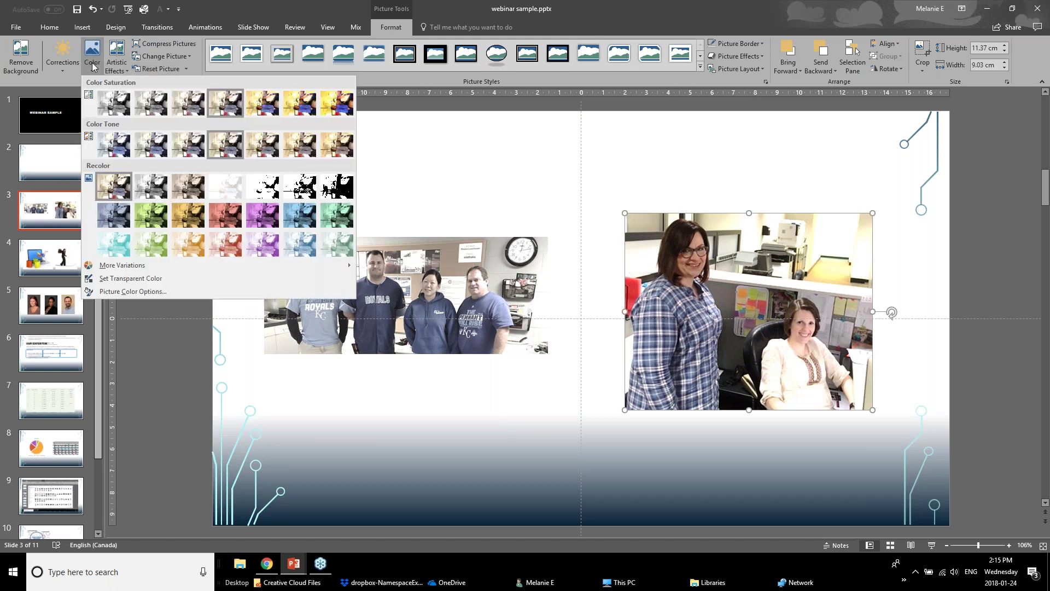
left_click(139, 104)
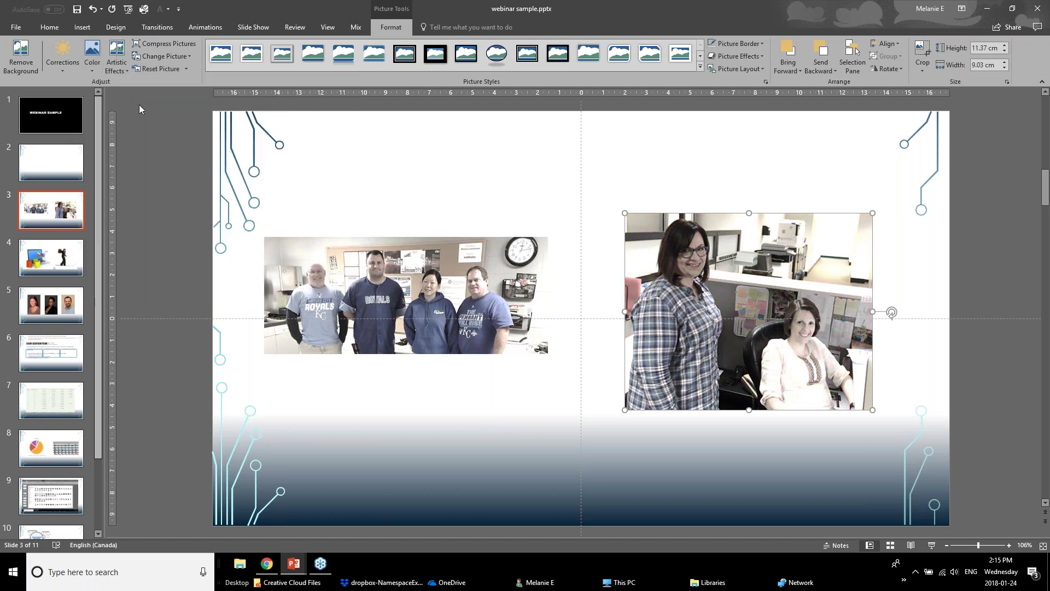
left_click(520, 388)
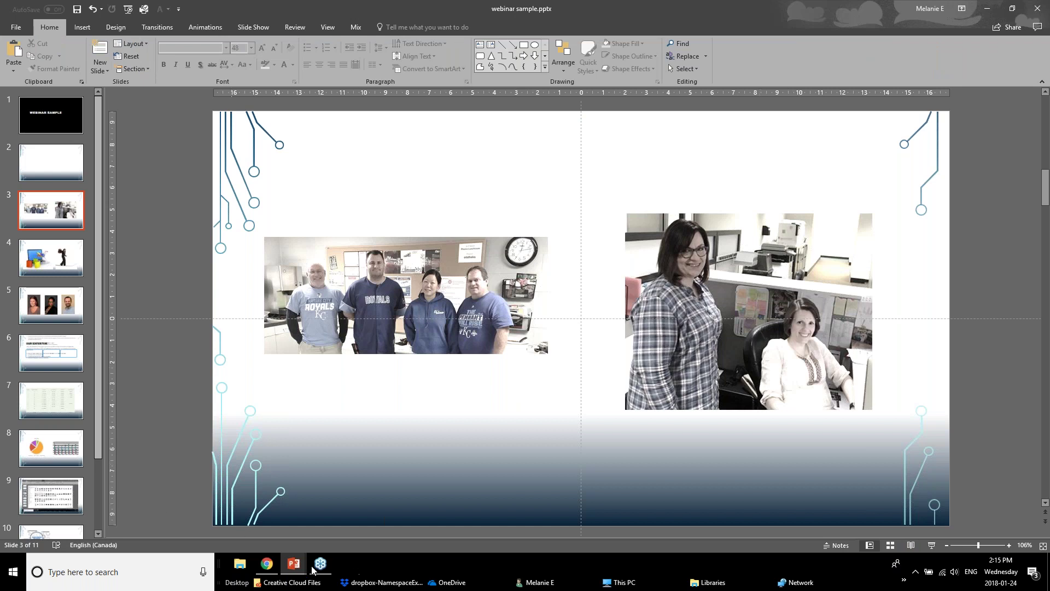
Step: Switch to the Powerpoint Webinar January 2018 v1 presentation and show slide 9, Removing Background
mouse_move(298, 569)
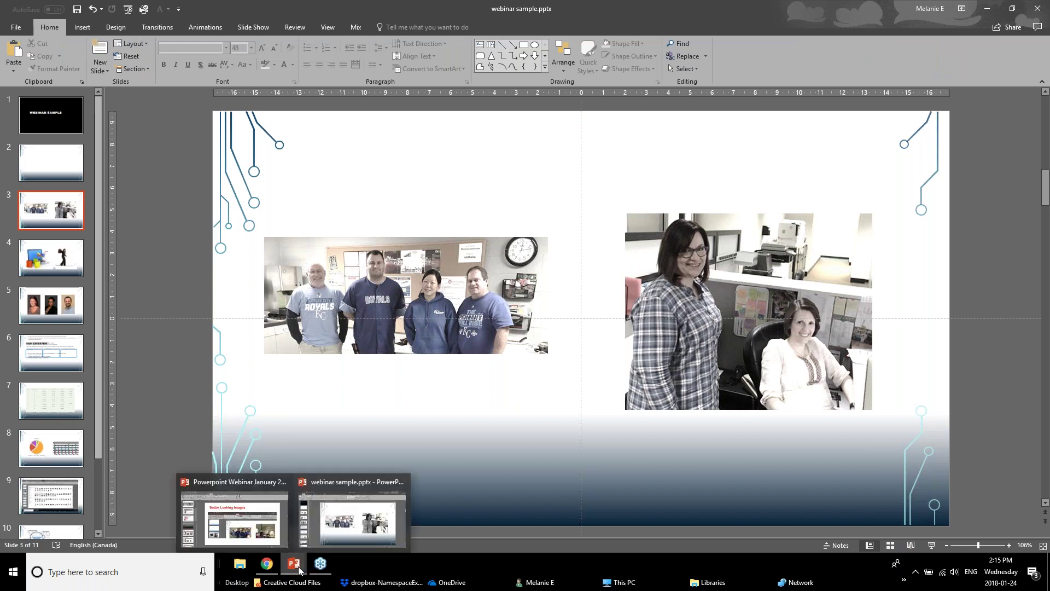
left_click(276, 540)
left_click(39, 482)
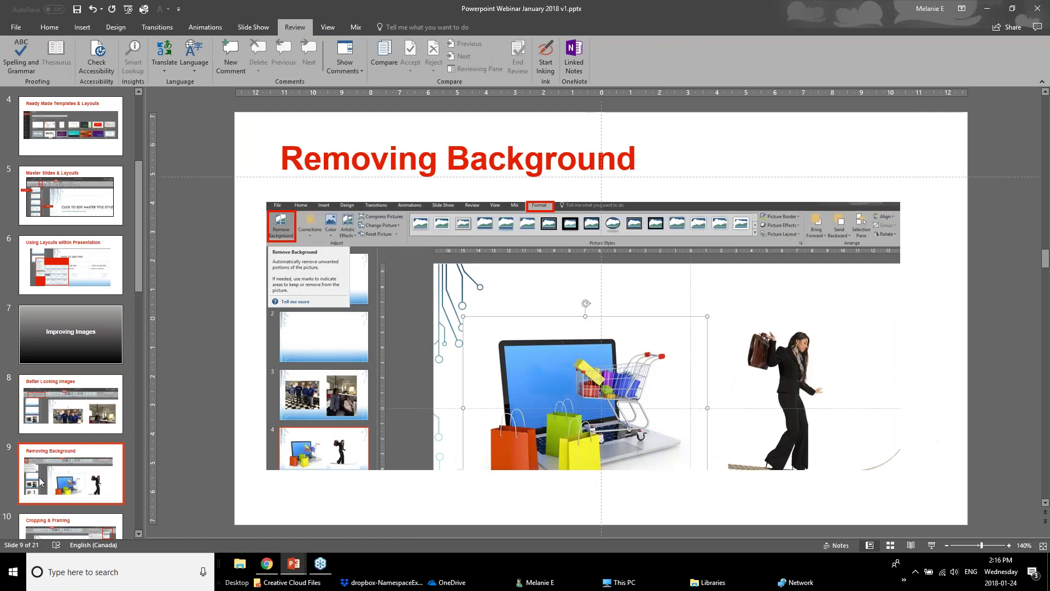
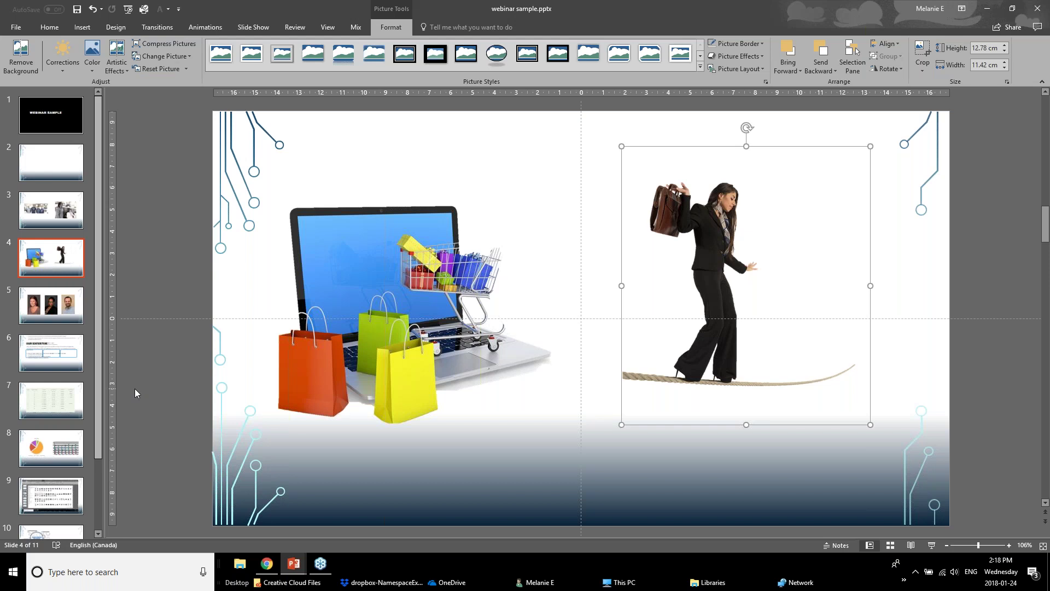
Step: Open slide 5 with the three portraits and crop the leftmost portrait to an oval shape
left_click(38, 308)
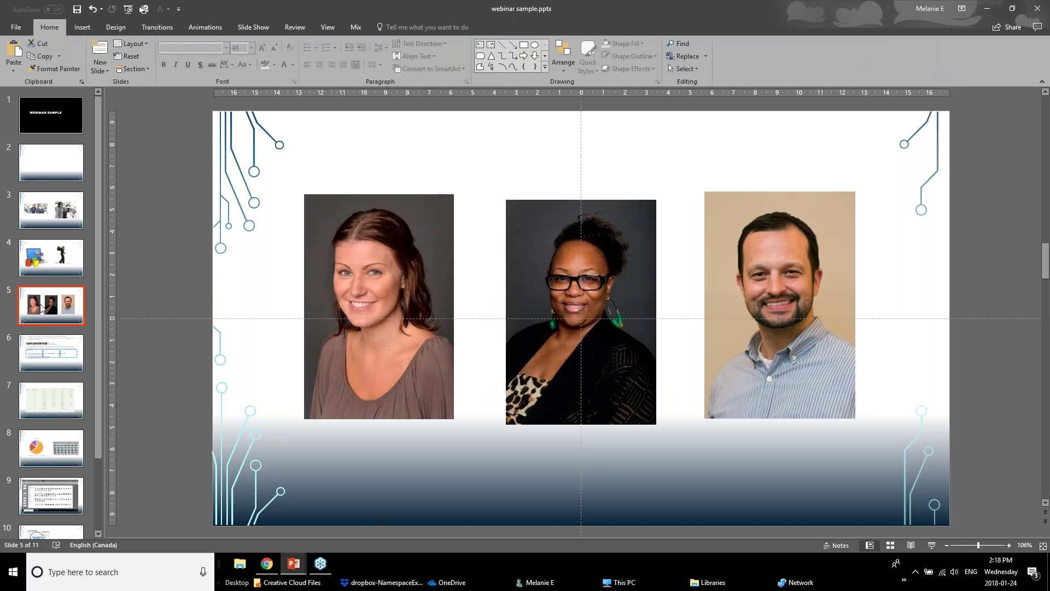
left_click(319, 326)
left_click(540, 336)
left_click(761, 320)
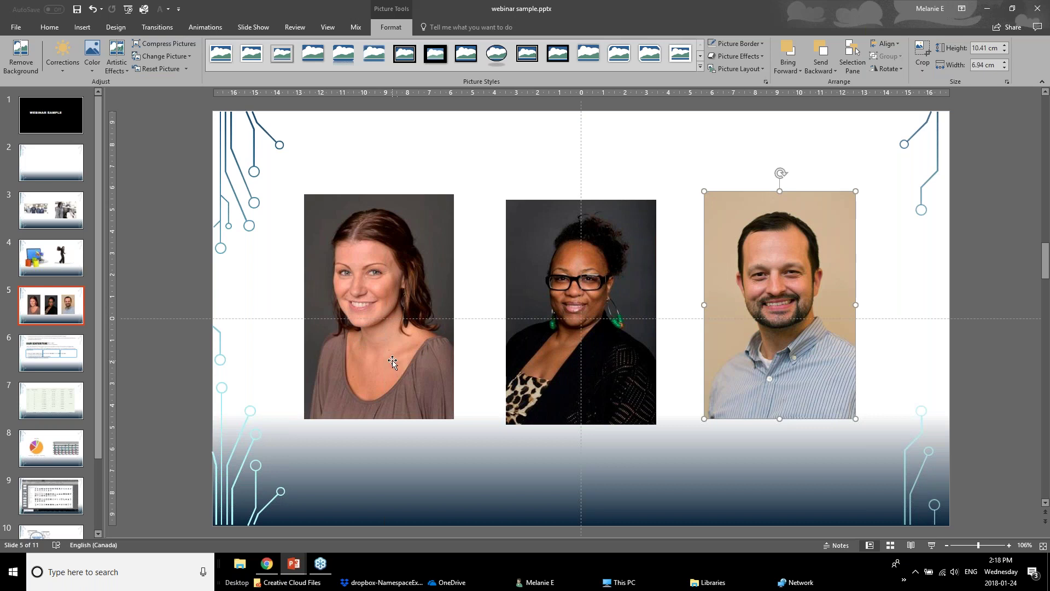
left_click(397, 324)
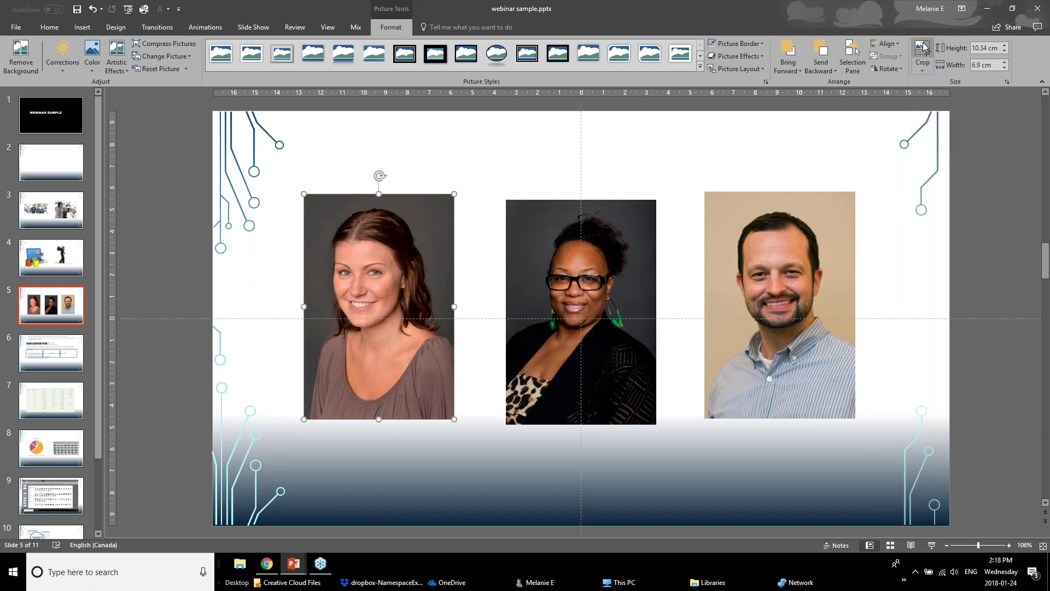
left_click(925, 73)
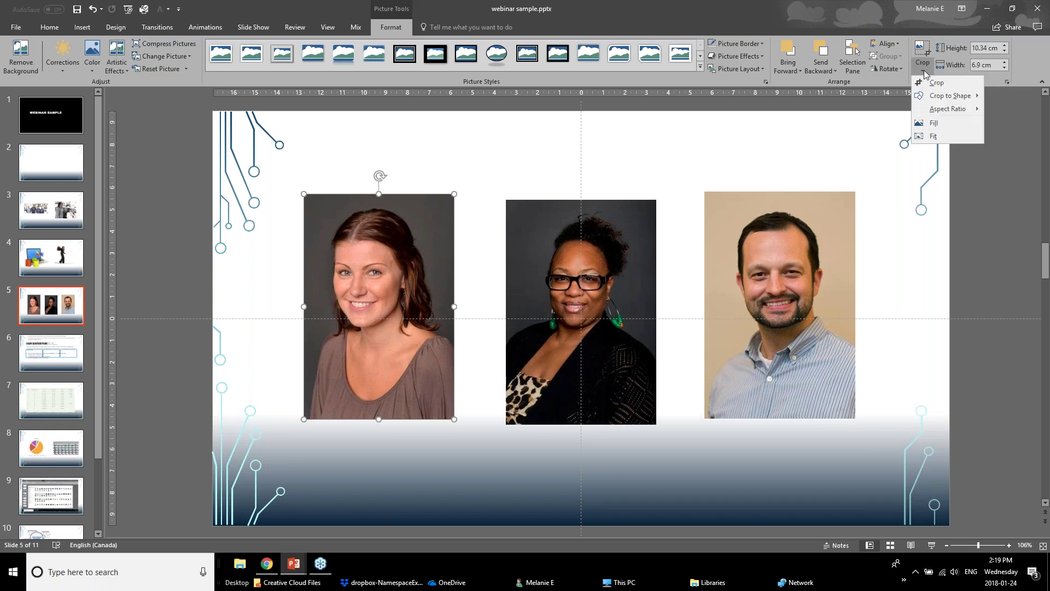
mouse_move(931, 99)
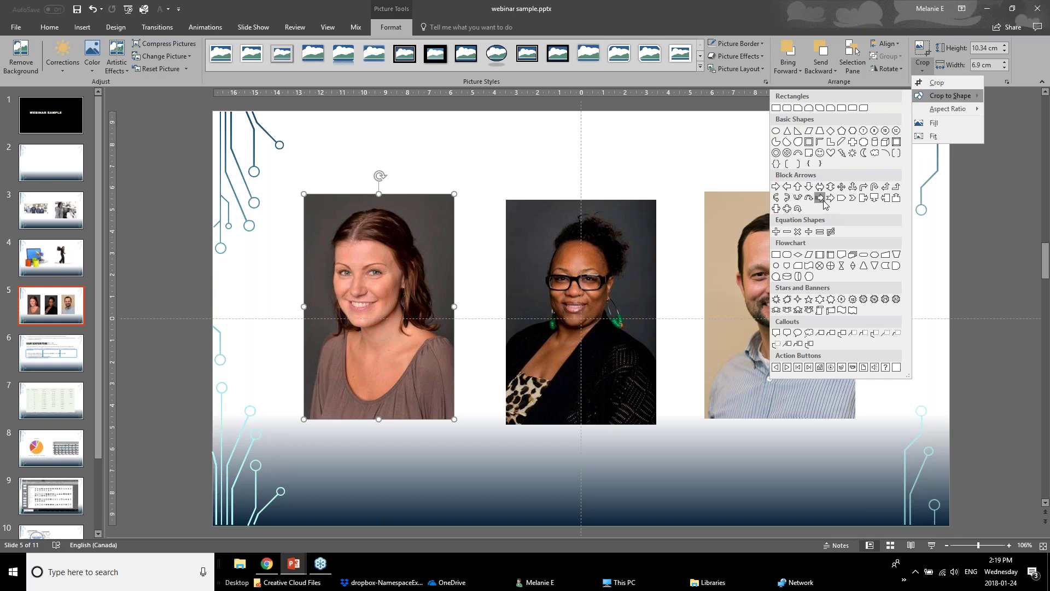
left_click(779, 131)
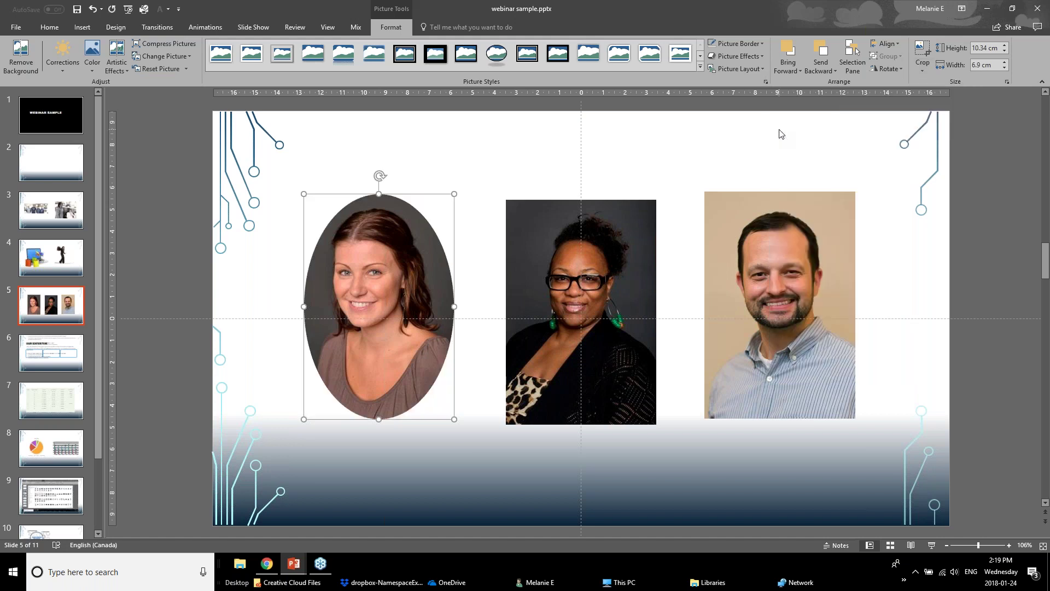
Step: Crop the oval portrait tightly around the woman's face to about 6.11 × 5.48 cm and move it slightly down
left_click(922, 51)
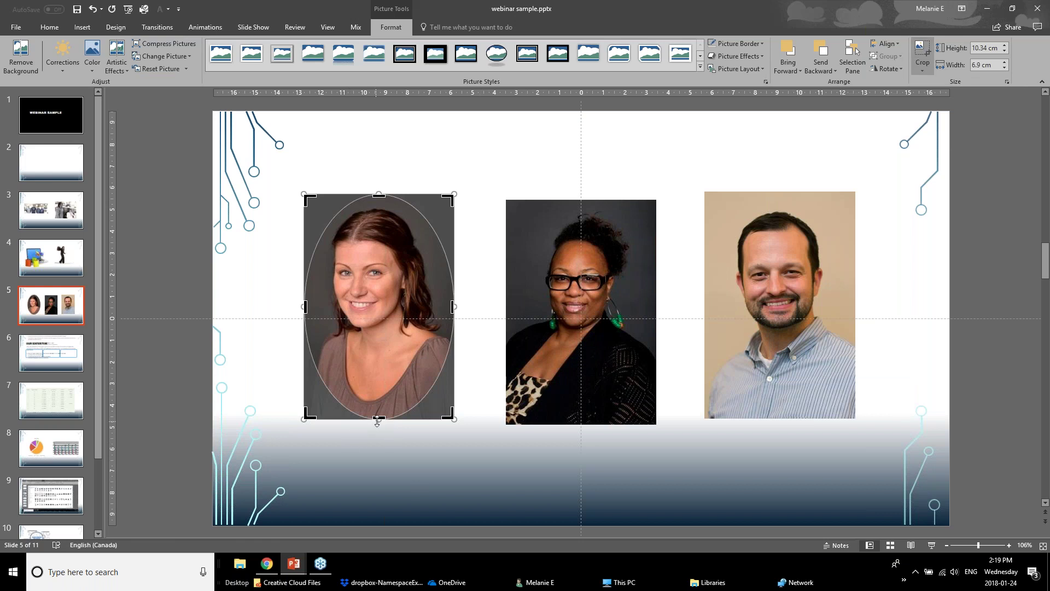
left_click_drag(379, 420, 379, 354)
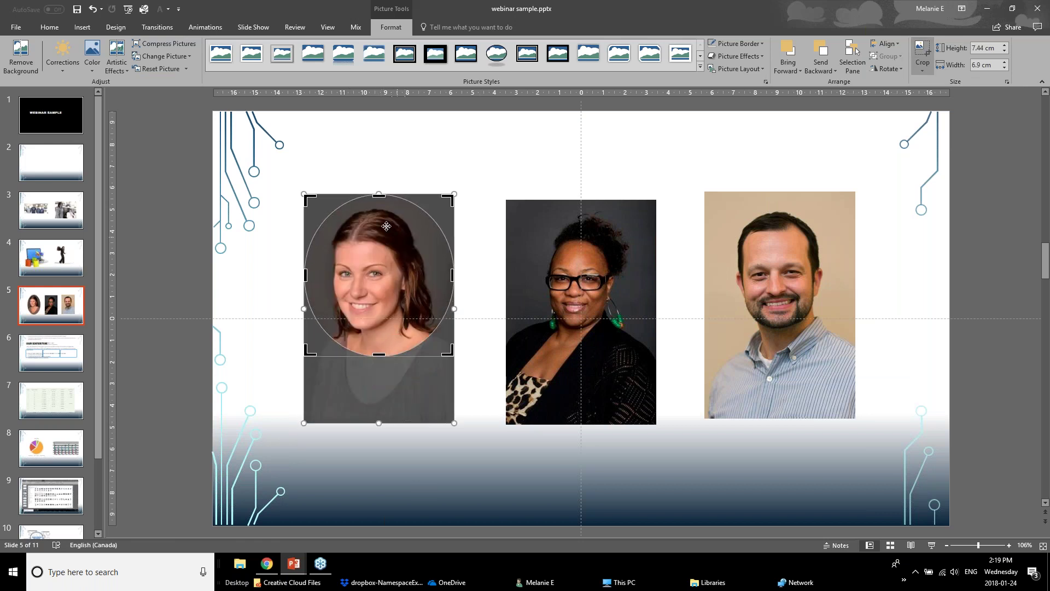
left_click_drag(379, 197, 379, 212)
left_click_drag(306, 280, 314, 281)
left_click_drag(445, 285, 431, 277)
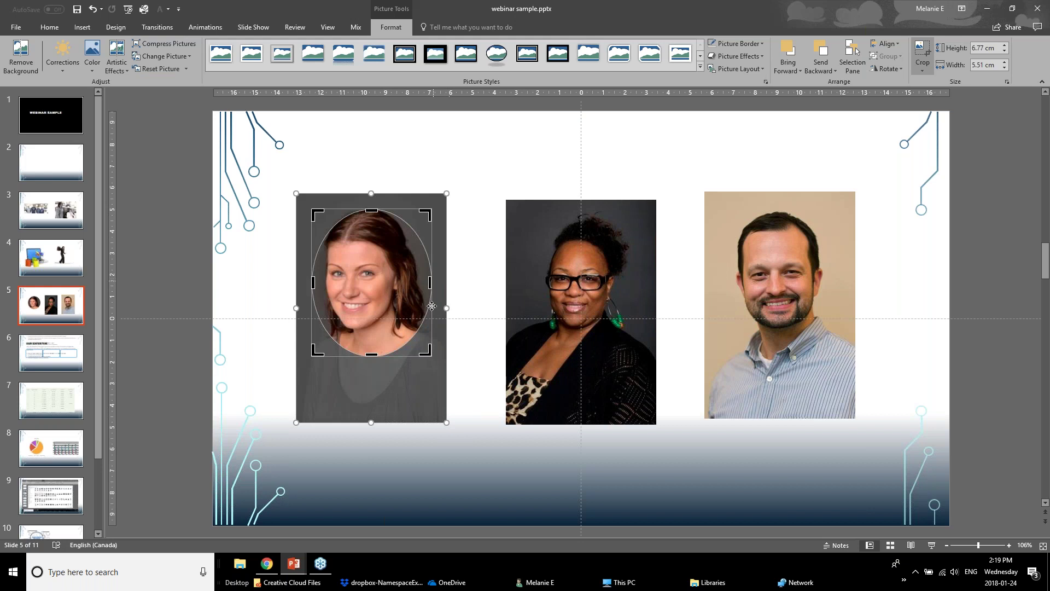
left_click_drag(430, 355, 429, 341)
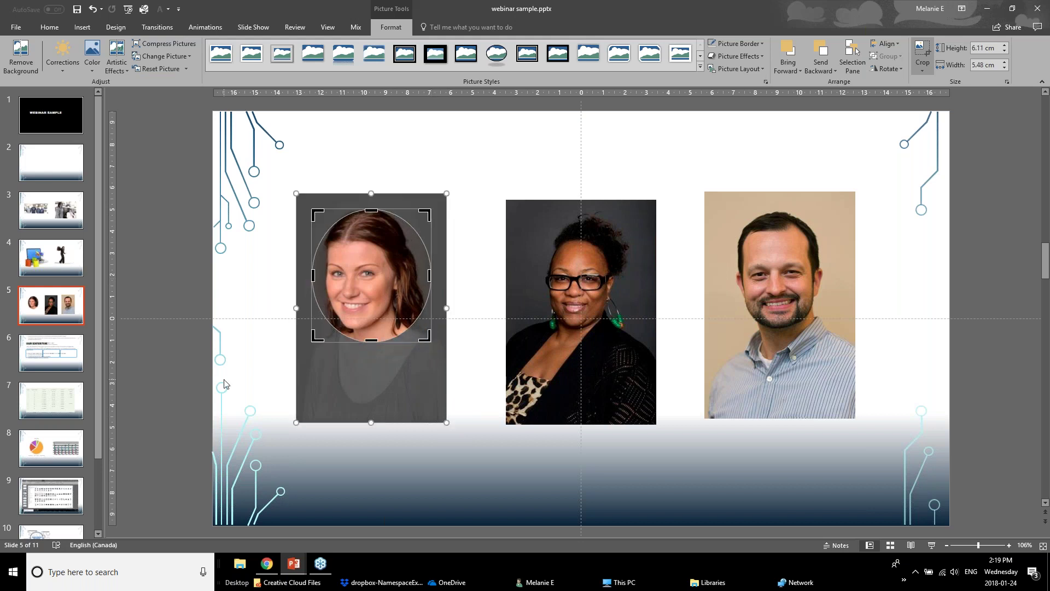
left_click(290, 379)
left_click(357, 300)
left_click_drag(388, 300, 383, 311)
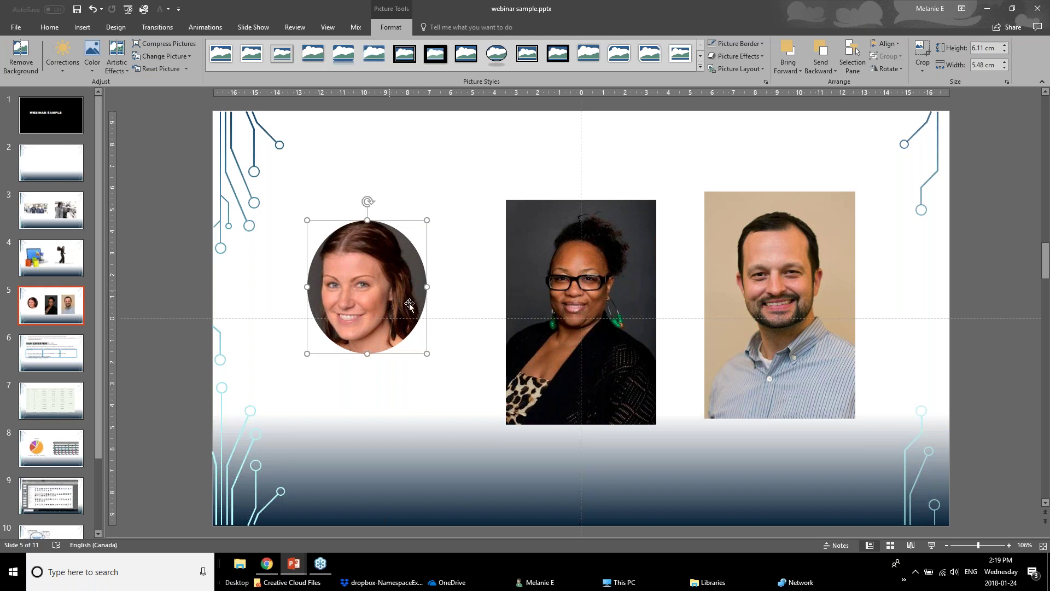
left_click(383, 399)
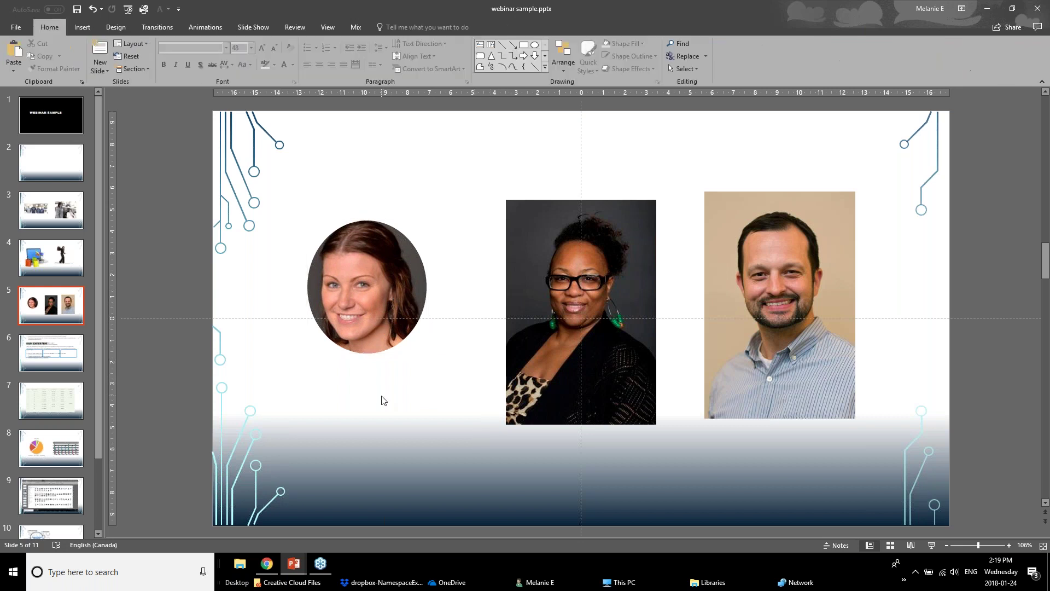
Step: Copy the left portrait's oval shape to the middle and right portraits with Format Painter
left_click(407, 307)
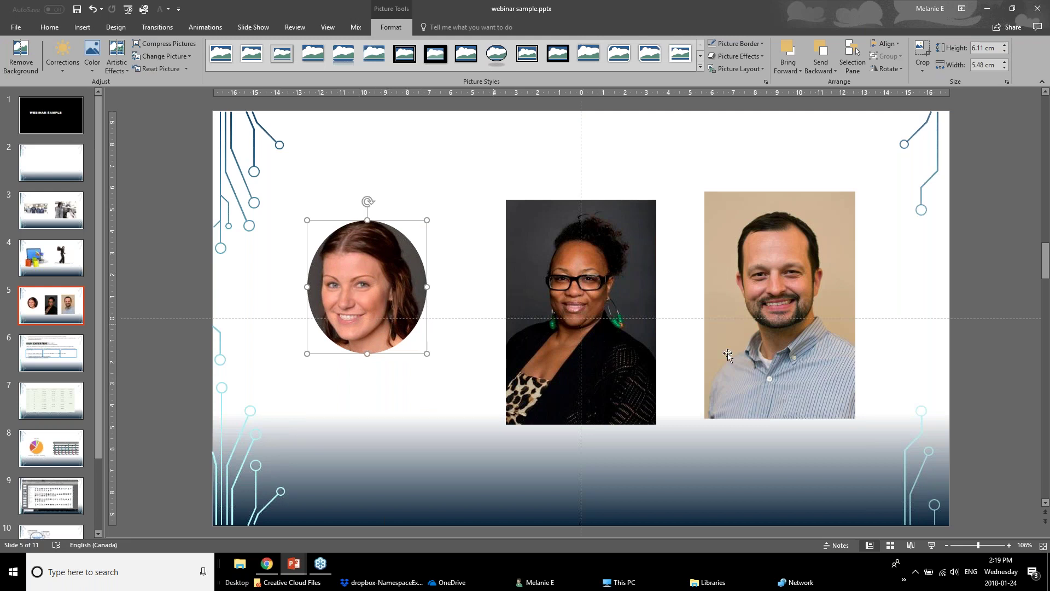
left_click(50, 27)
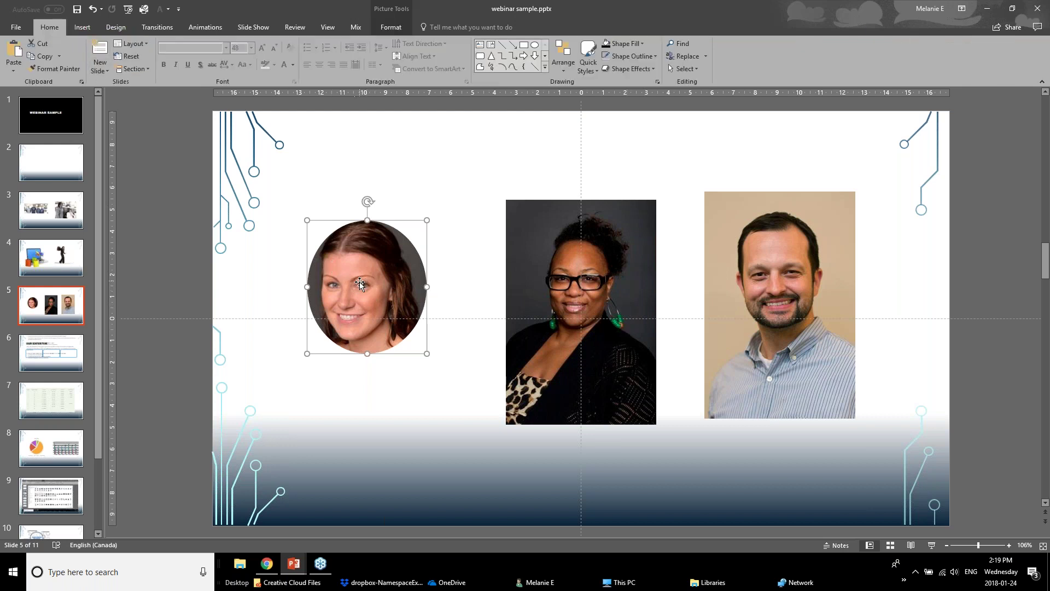
left_click(59, 69)
left_click(566, 231)
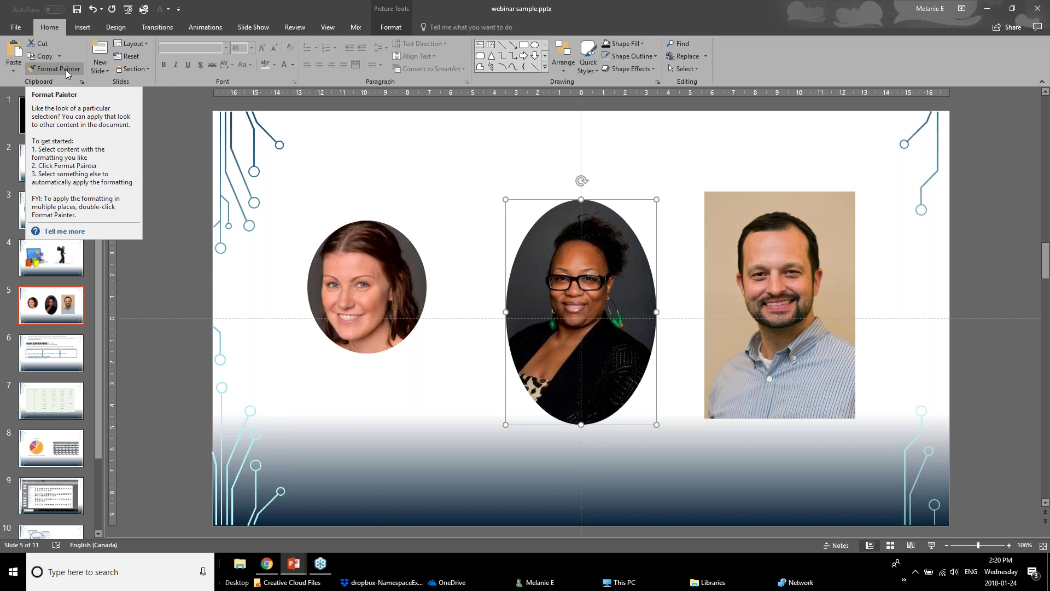
left_click(361, 288)
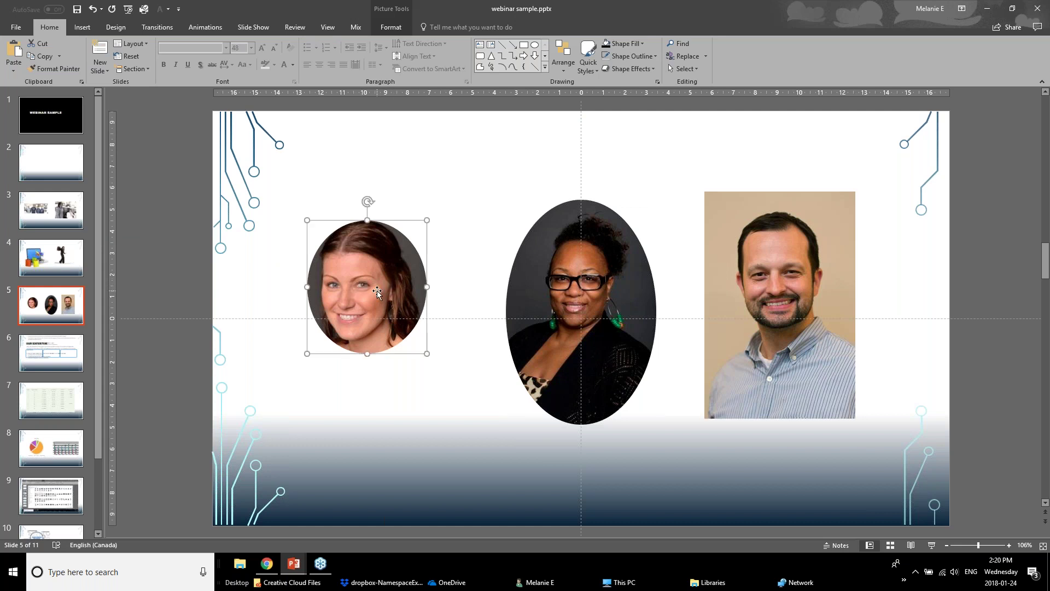
left_click(51, 69)
left_click(759, 280)
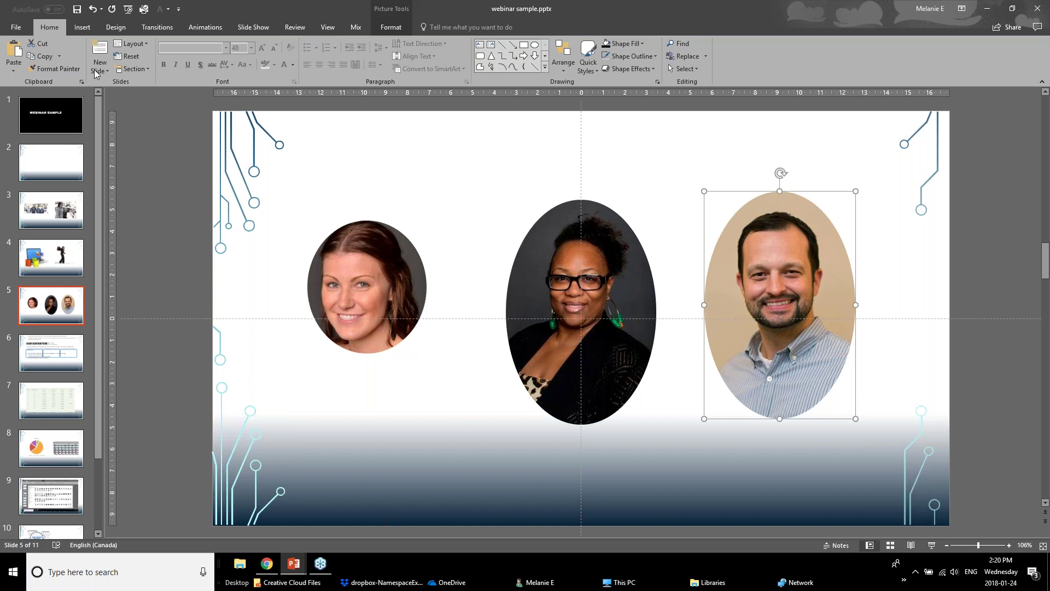
left_click(544, 344)
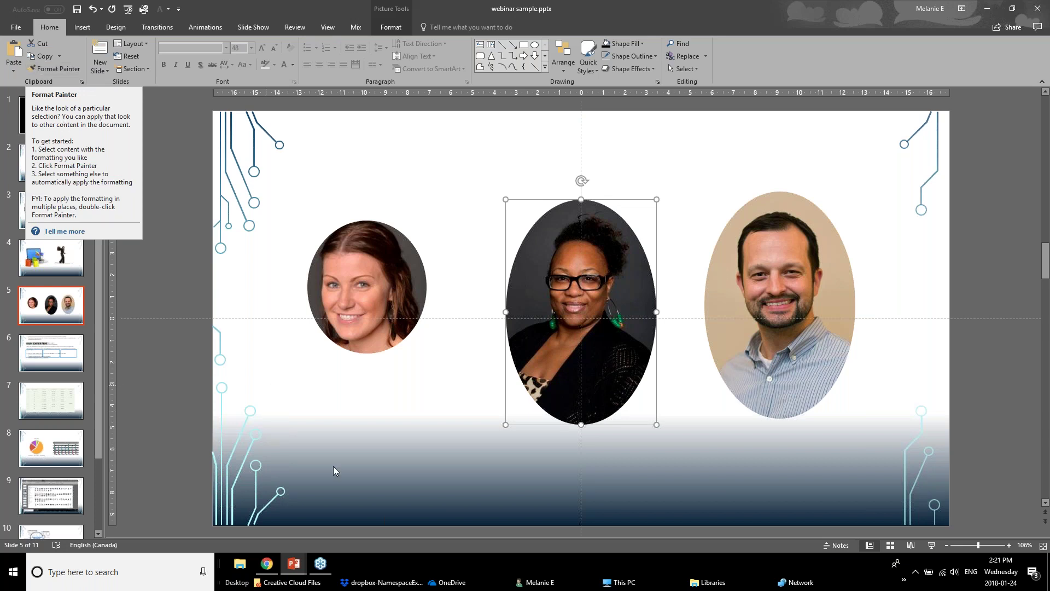
left_click(325, 448)
Step: Switch to the Powerpoint Webinar January 2018 v1 presentation and show slide 10, Cropping & Framing
left_click(294, 564)
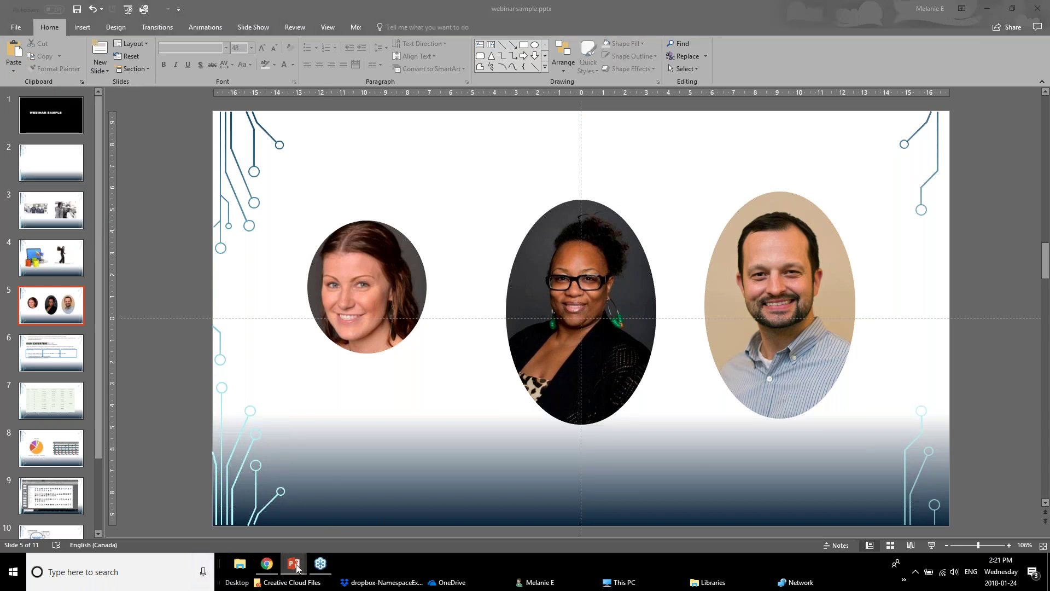
left_click(268, 525)
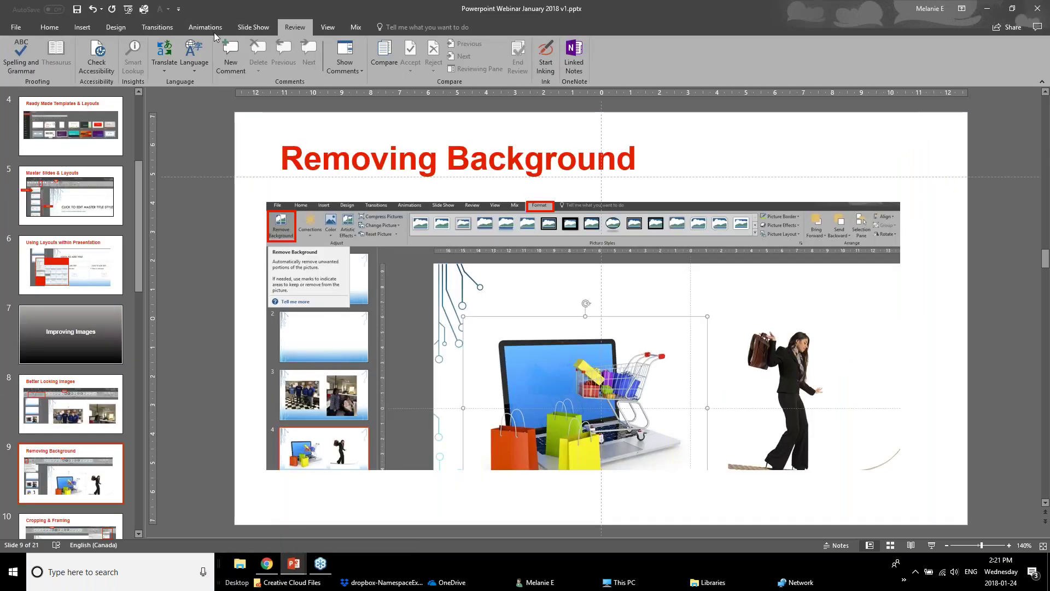
left_click(99, 415)
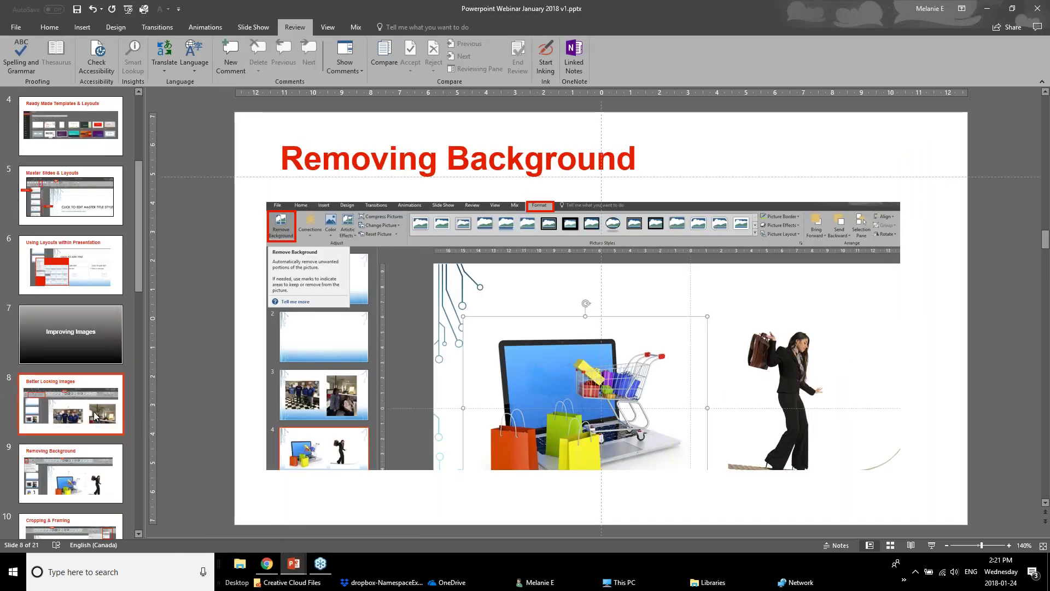
left_click(94, 411)
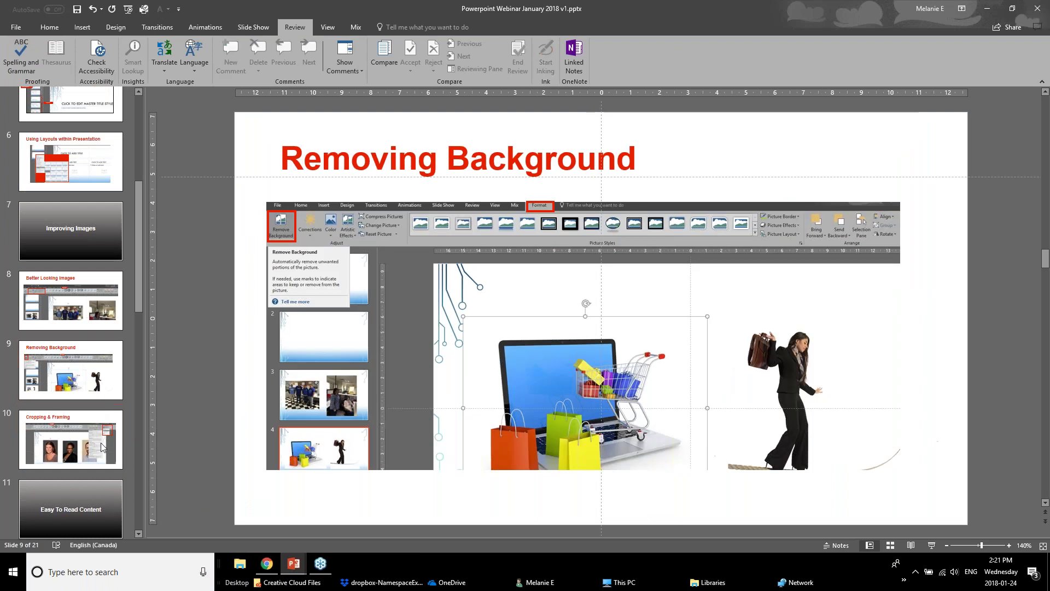
scroll(71, 419, "down", 1)
left_click(68, 405)
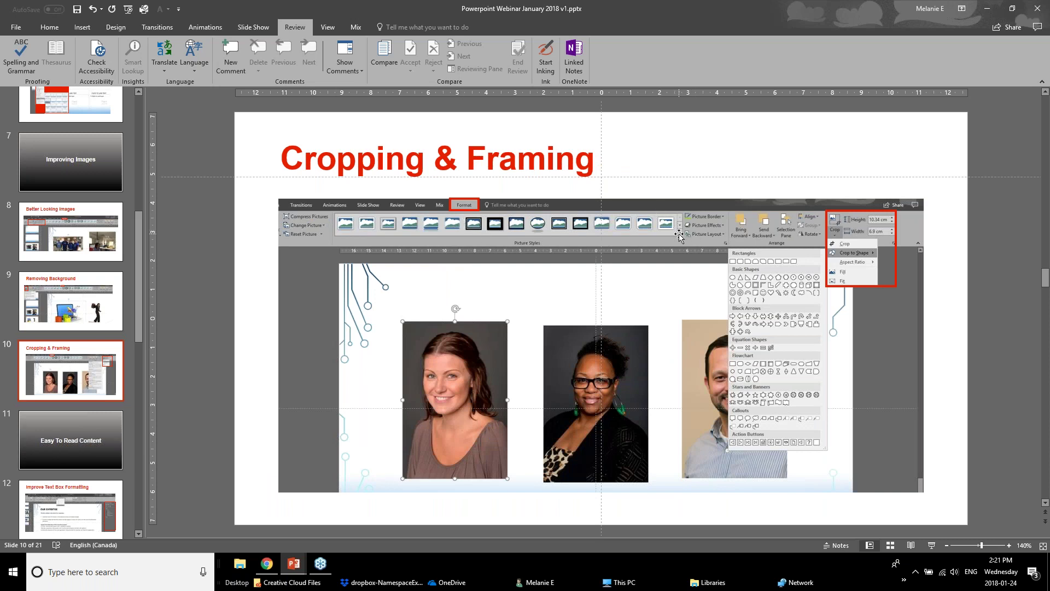
Step: Return to the webinar sample presentation, apply the tilted white frame picture style to the left portrait and shift it slightly up
left_click(294, 564)
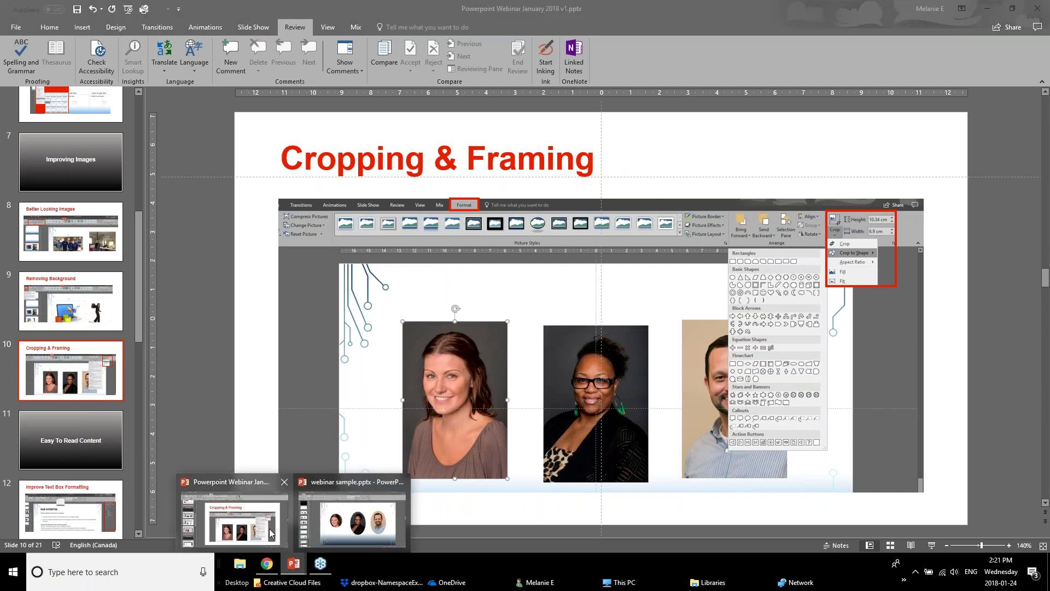
left_click(250, 535)
left_click(298, 566)
left_click(356, 519)
left_click(359, 279)
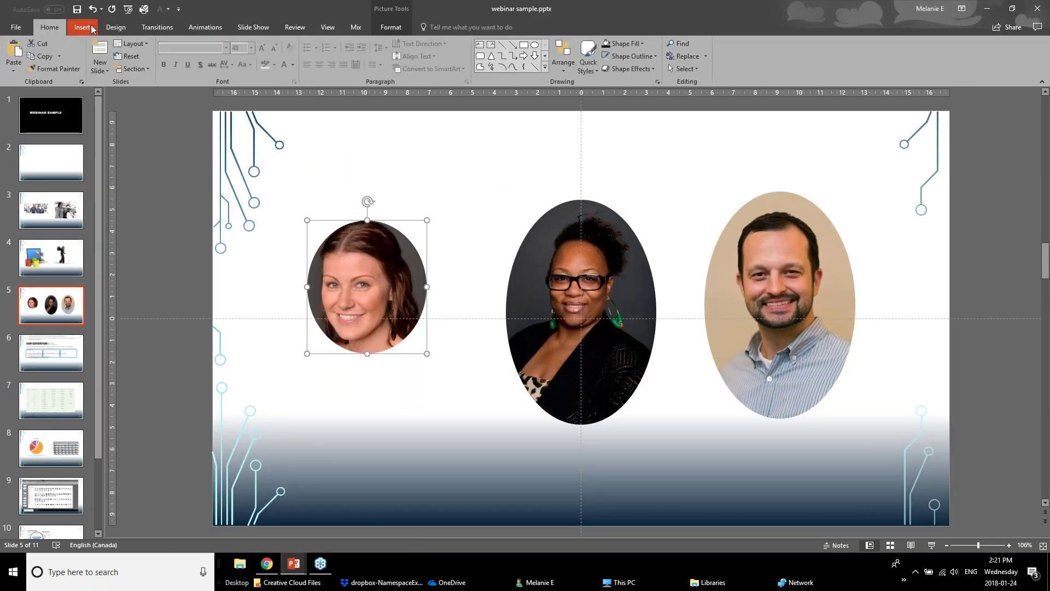
left_click(392, 25)
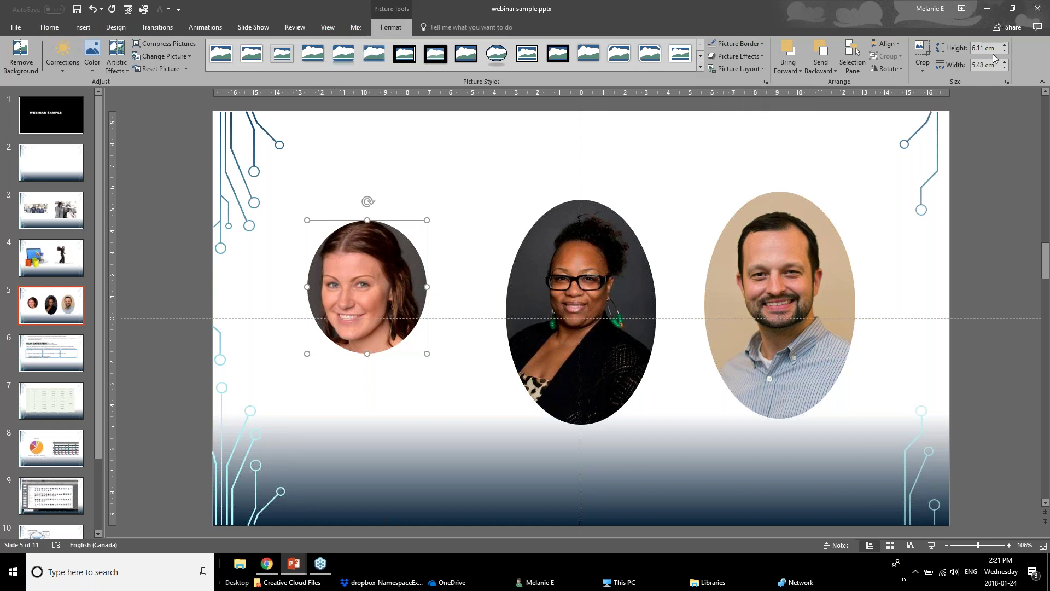
left_click(700, 67)
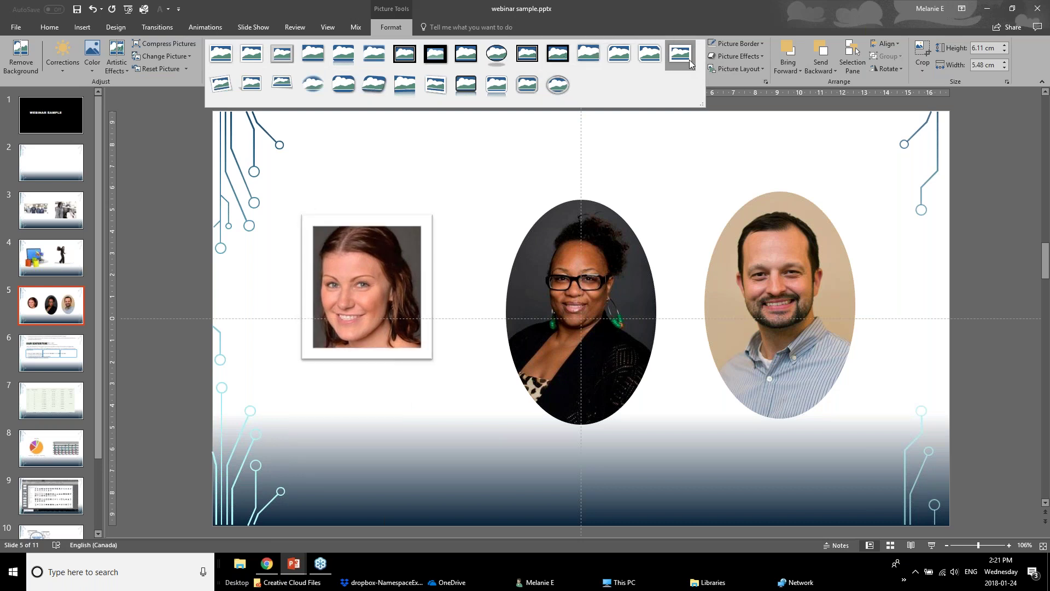
left_click(229, 80)
left_click_drag(381, 321, 397, 295)
left_click(210, 326)
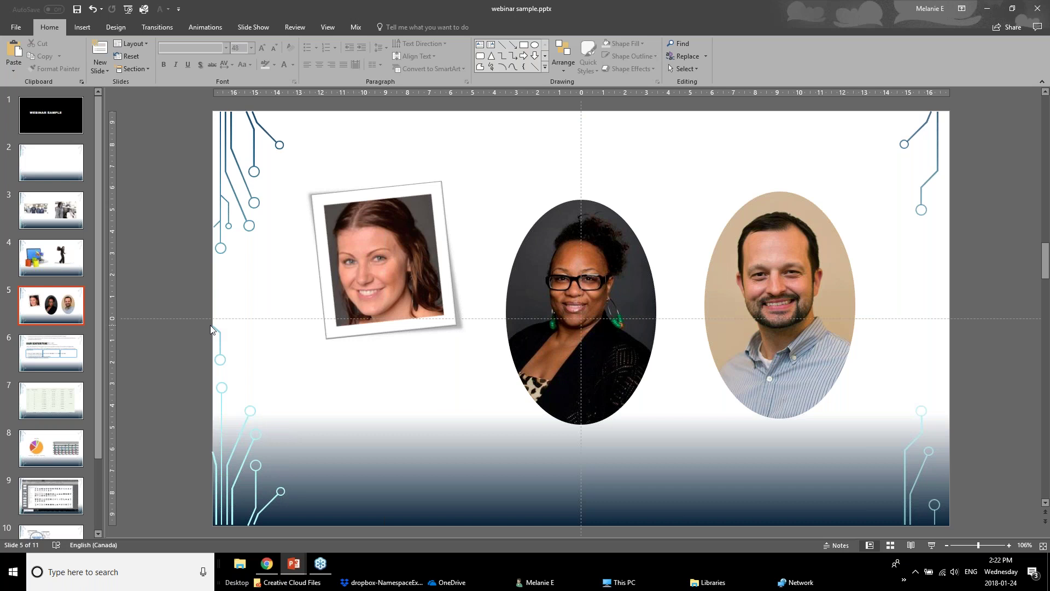
Step: Examine the picture border options and the picture effects, including outer shadows, for the middle portrait
left_click(547, 265)
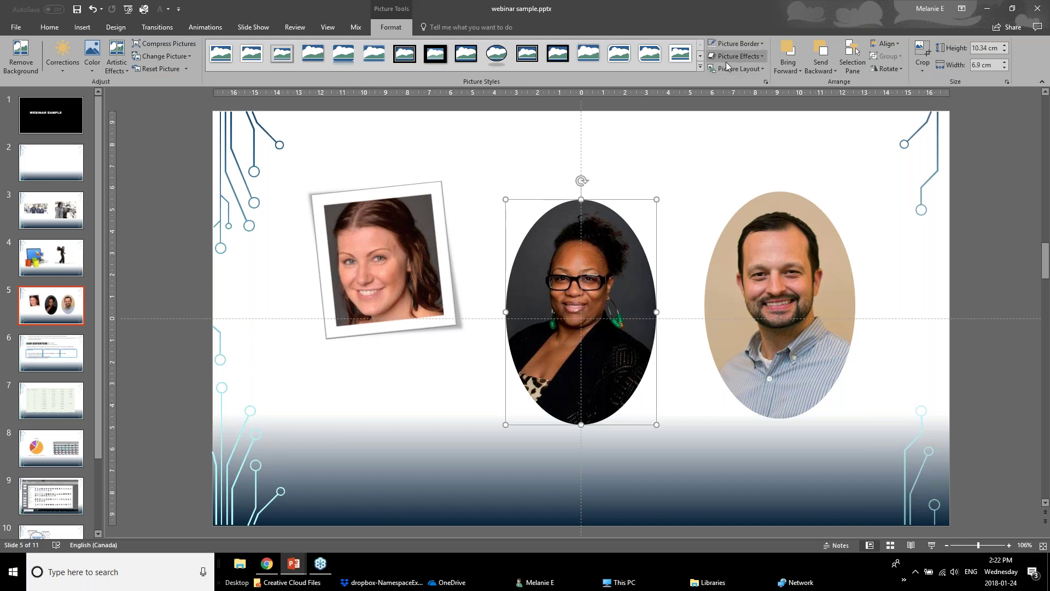
left_click(736, 45)
left_click(706, 80)
left_click(741, 45)
left_click(758, 42)
left_click(755, 57)
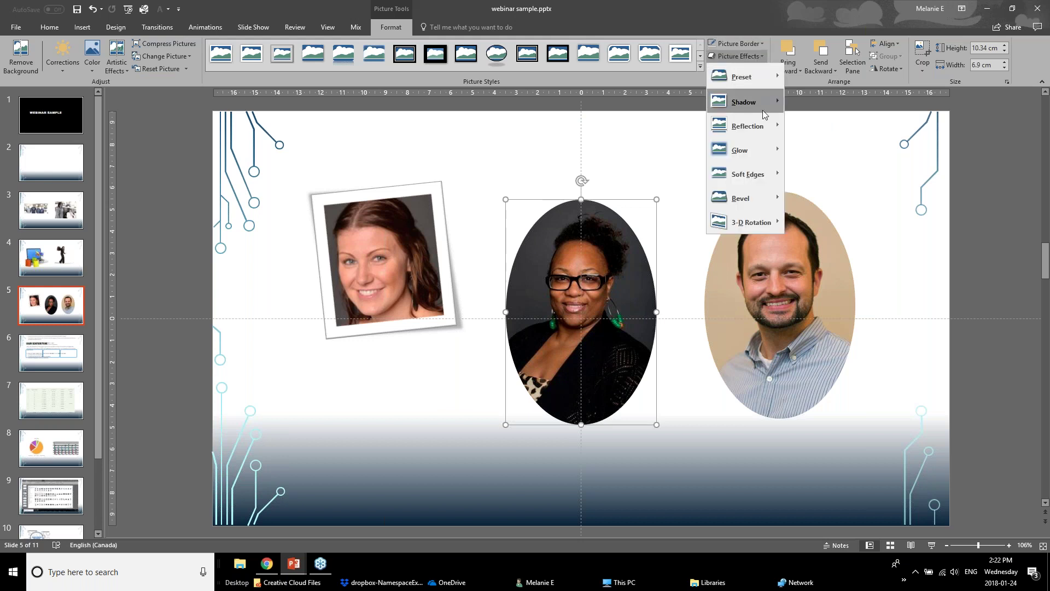
mouse_move(755, 102)
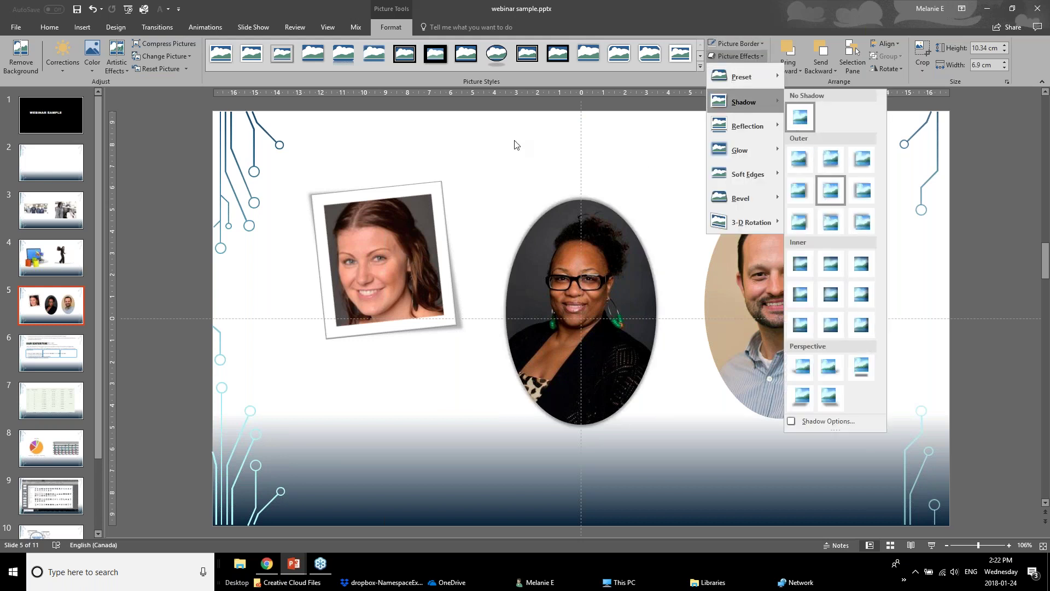
key("Escape")
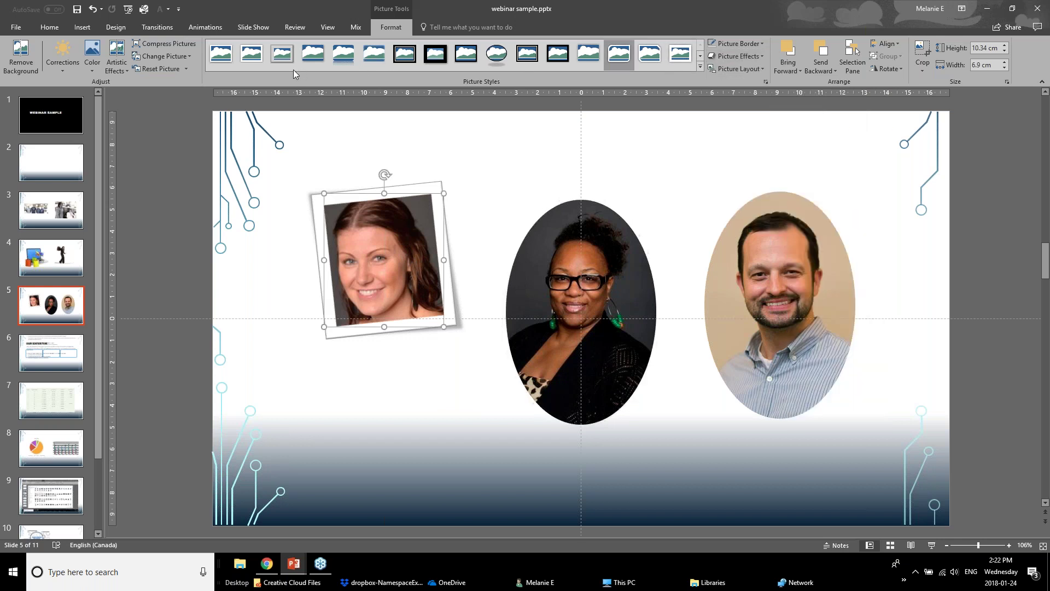
Step: Change the left portrait's tilted frame to an upright white one and switch to the Powerpoint Webinar January 2018 v1 presentation
key("ctrl+z")
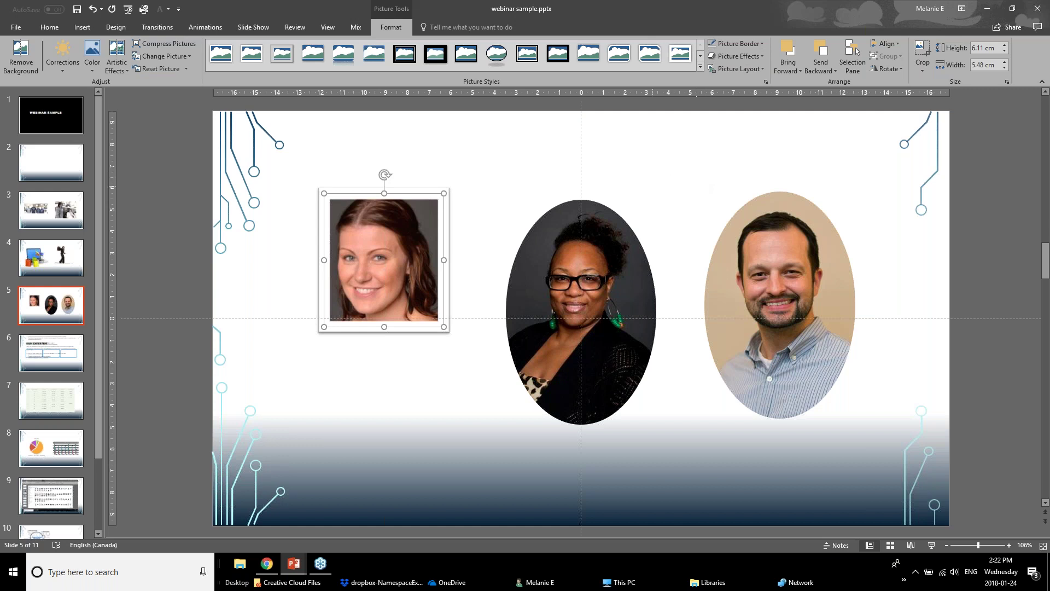
mouse_move(295, 569)
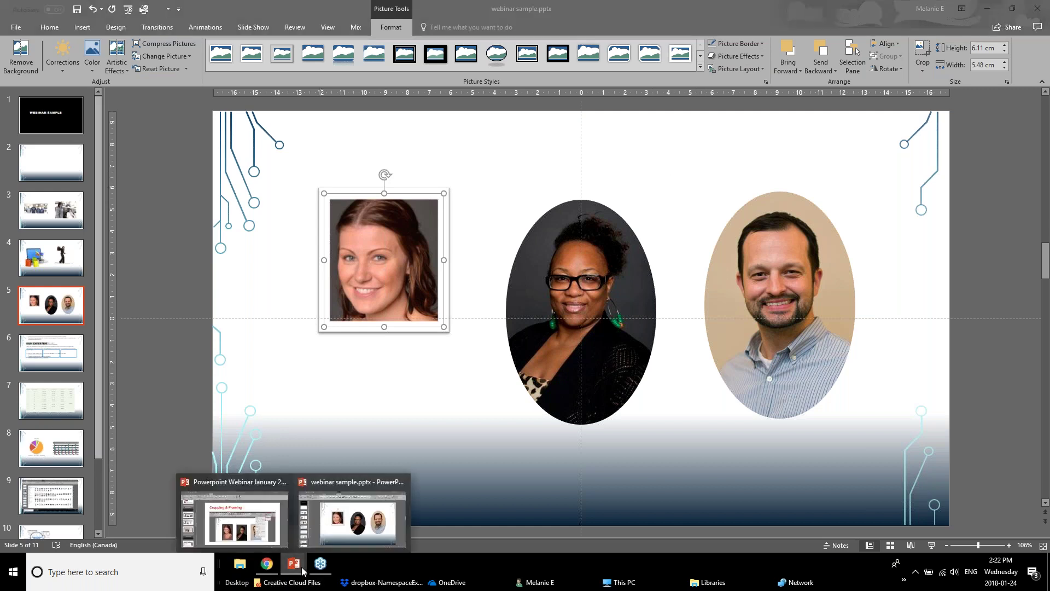
left_click(241, 514)
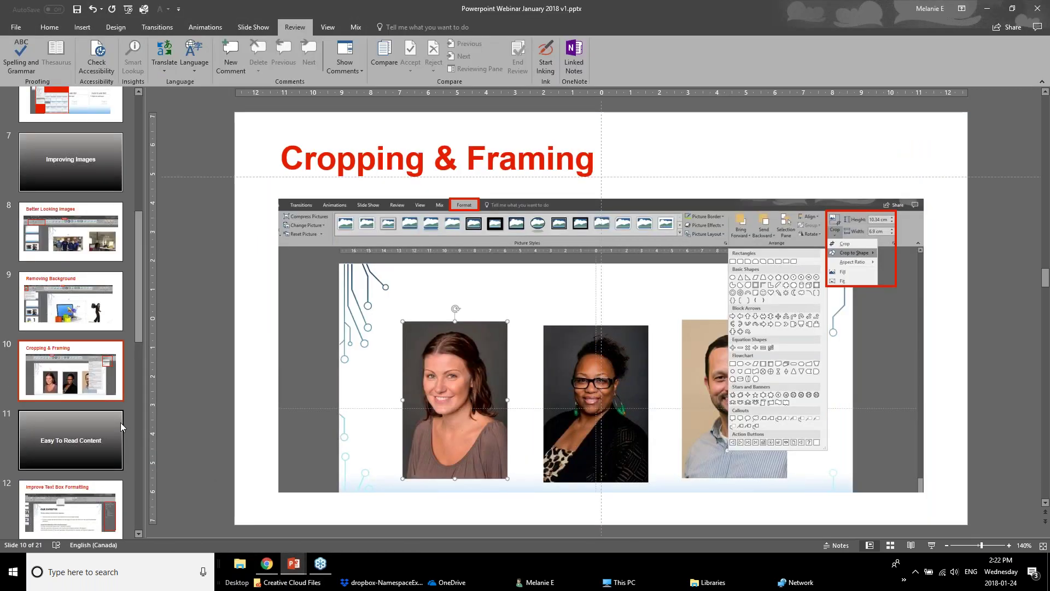
Step: Show slide 11, Easy To Read Content
scroll(109, 416, "down", 1)
left_click(90, 389)
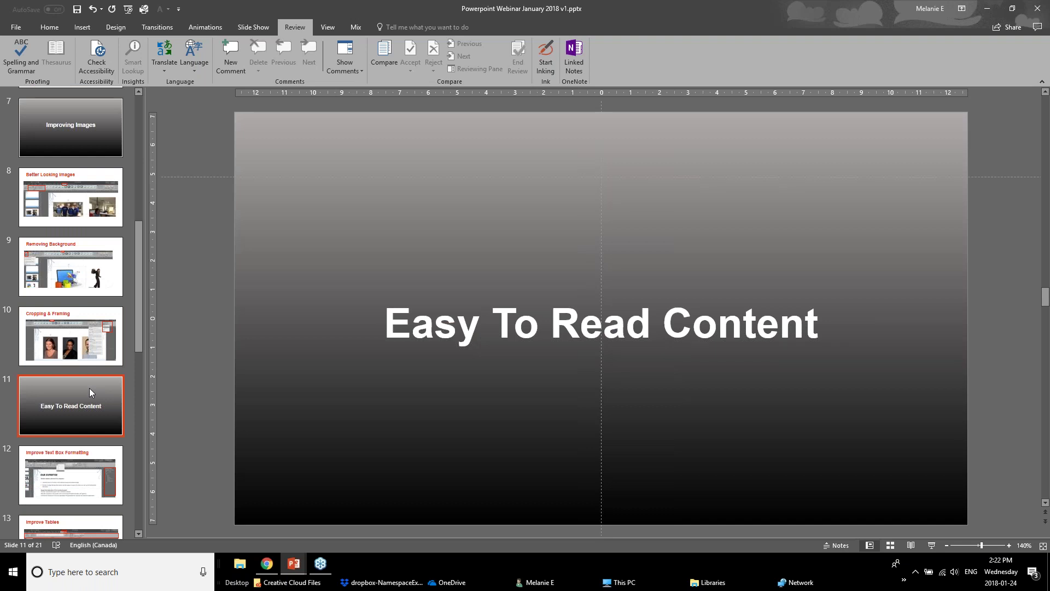
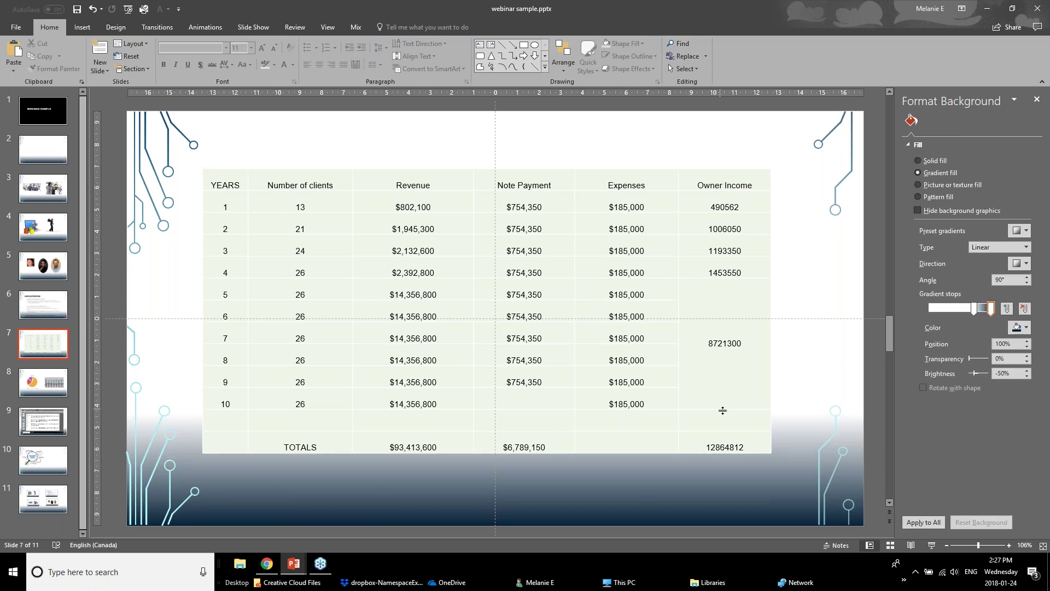
Step: Examine the table design styles and the table layout tools for the whole table on slide 7
left_click(236, 438)
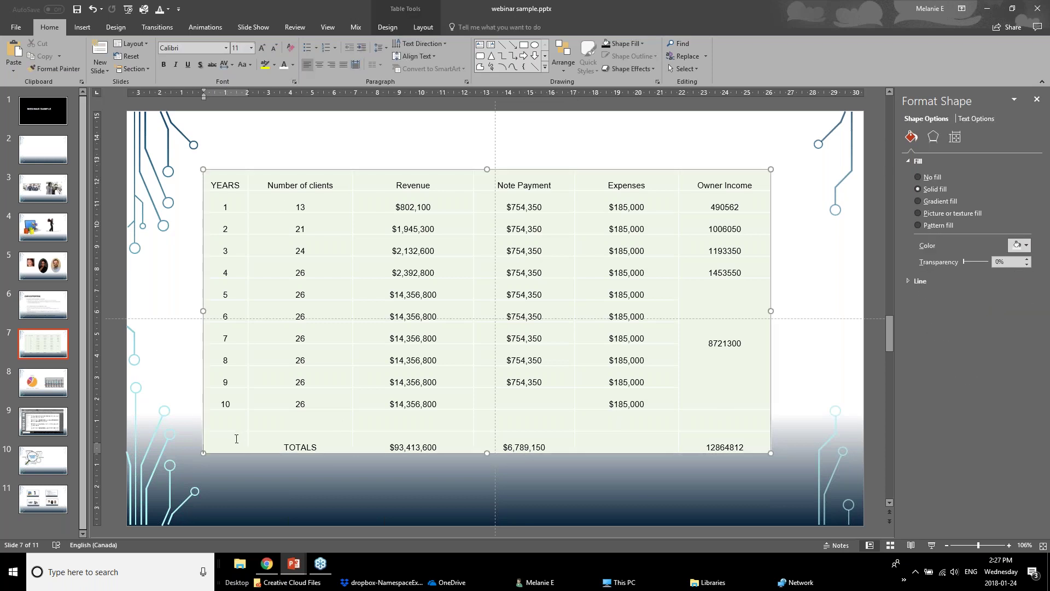
left_click(270, 170)
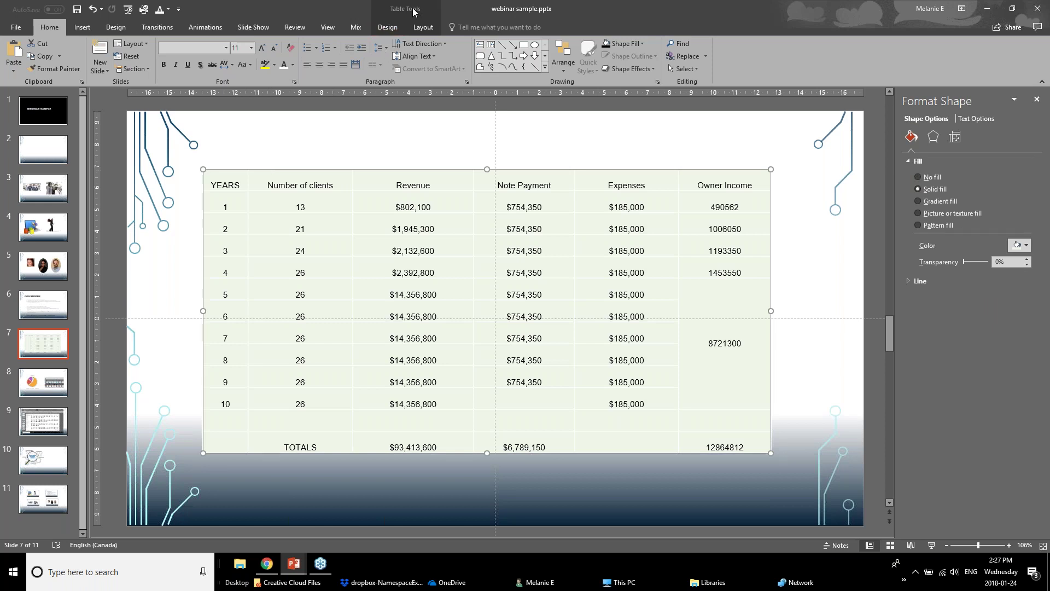
left_click(389, 29)
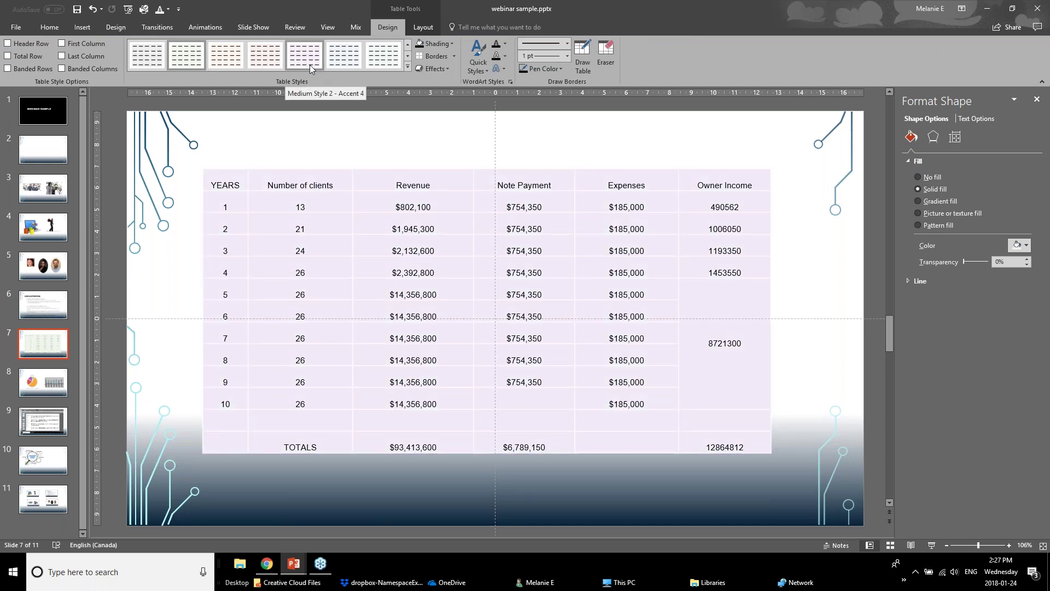
left_click(425, 29)
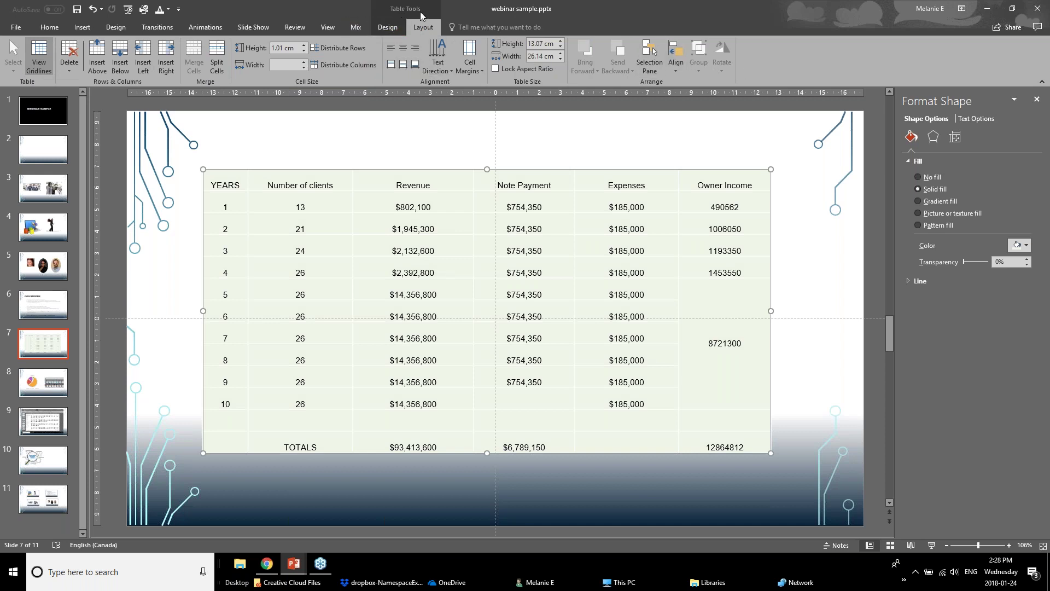
left_click(390, 28)
left_click(411, 28)
left_click(396, 30)
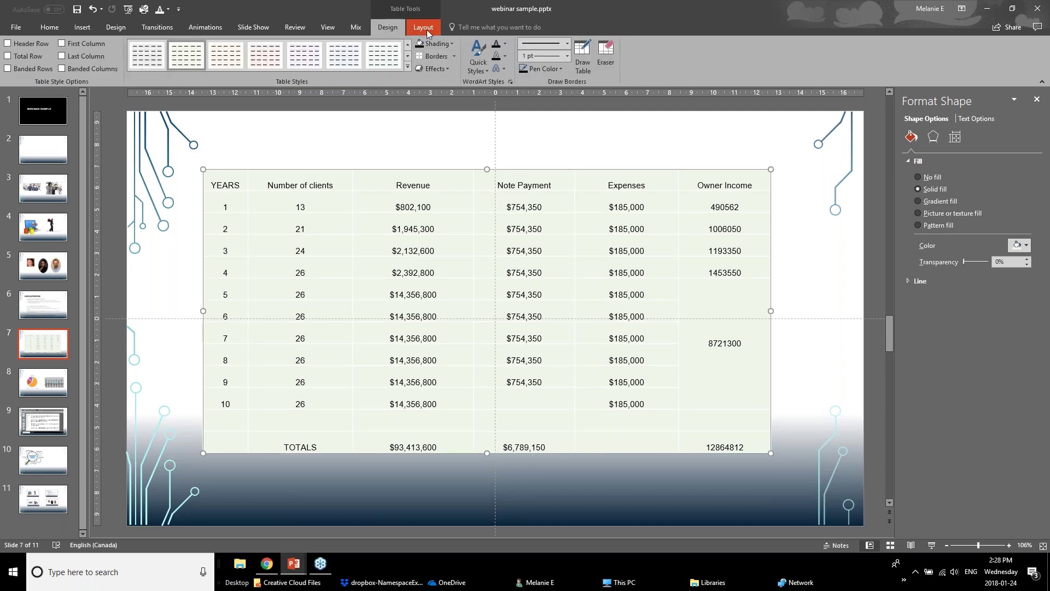
left_click(427, 29)
left_click(391, 30)
Step: Try header row, total row and last column emphasis on the table, and preview alternative table styles
left_click(8, 44)
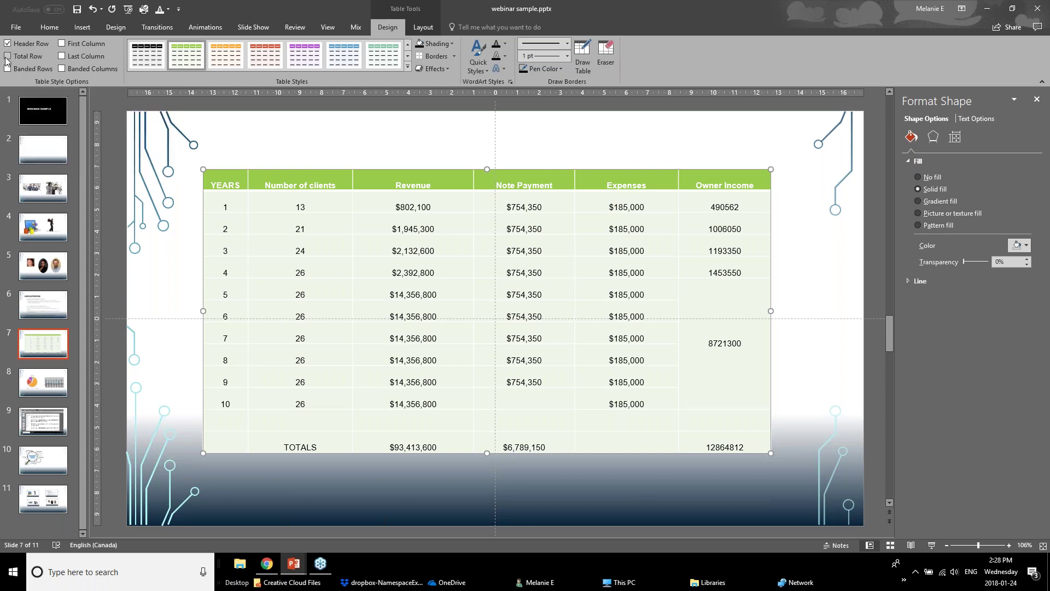
left_click(7, 57)
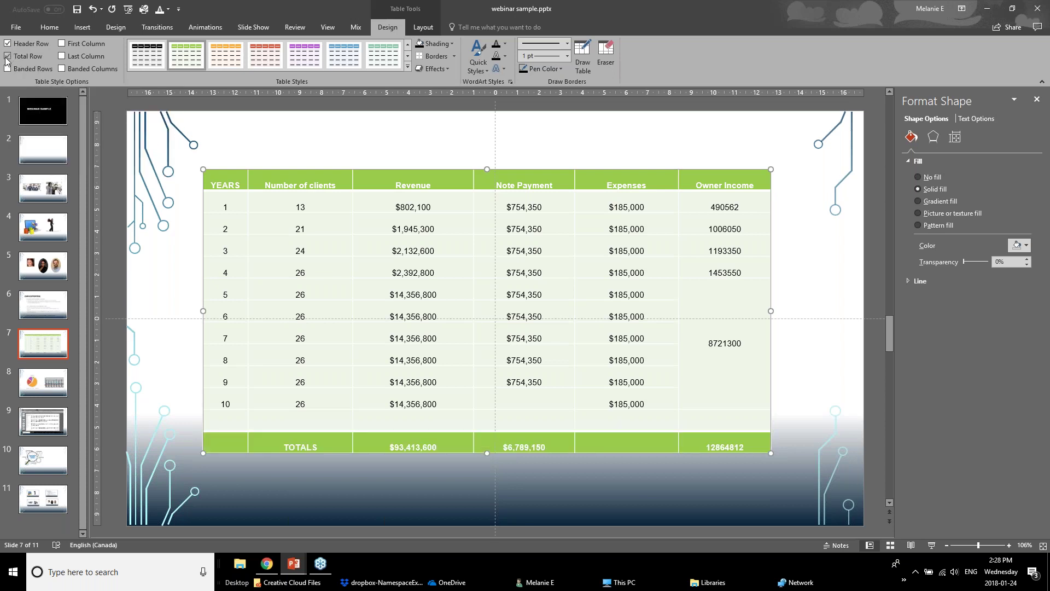
left_click(62, 57)
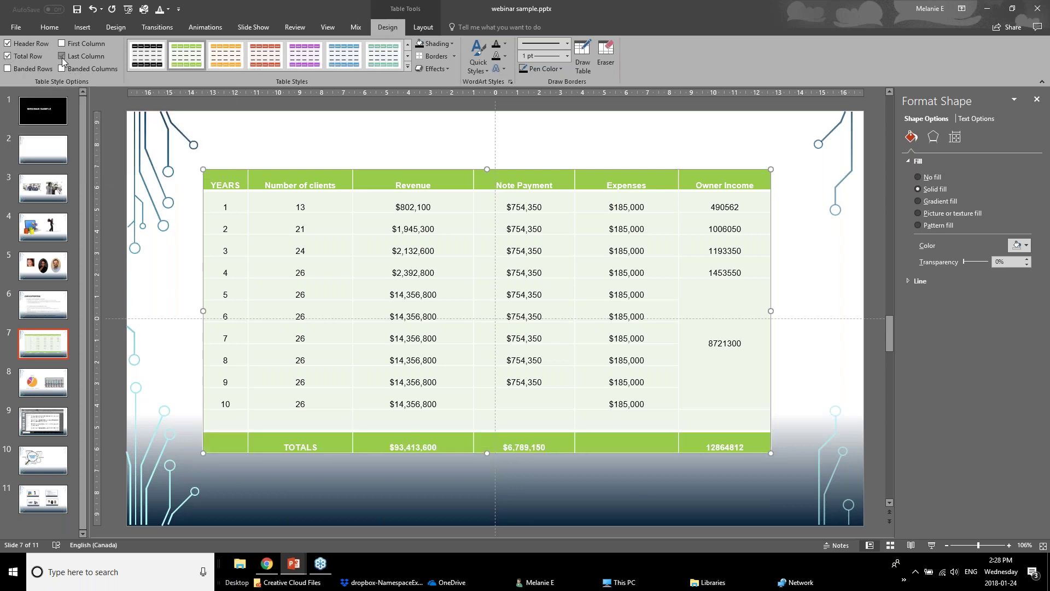
left_click(408, 66)
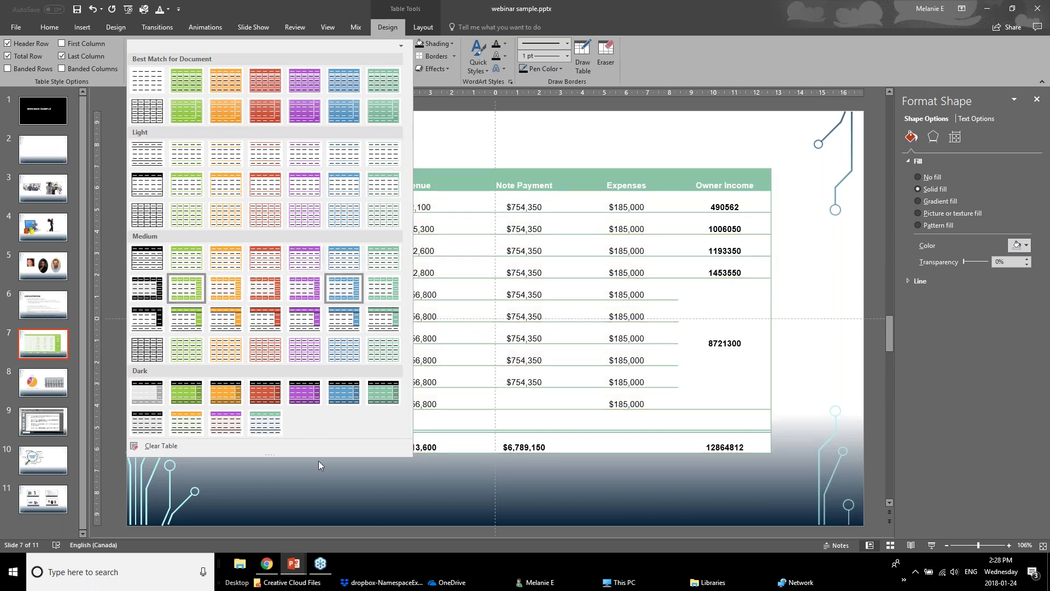
left_click(427, 164)
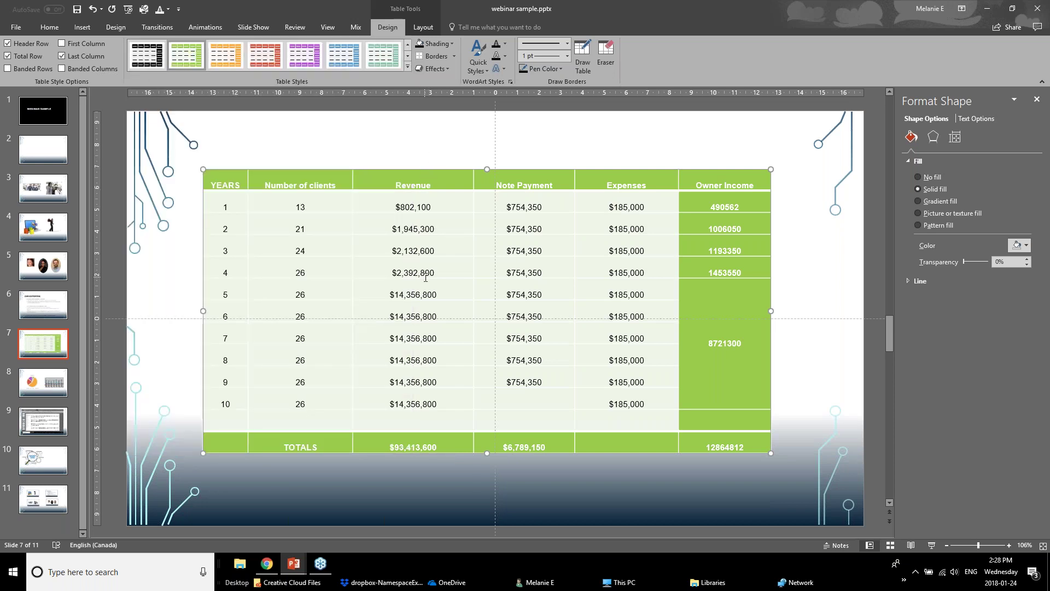
Step: Undo the table's header row, total row and last column emphasis
key("ctrl+z")
key("ctrl+z")
key("ctrl+z")
left_click(336, 140)
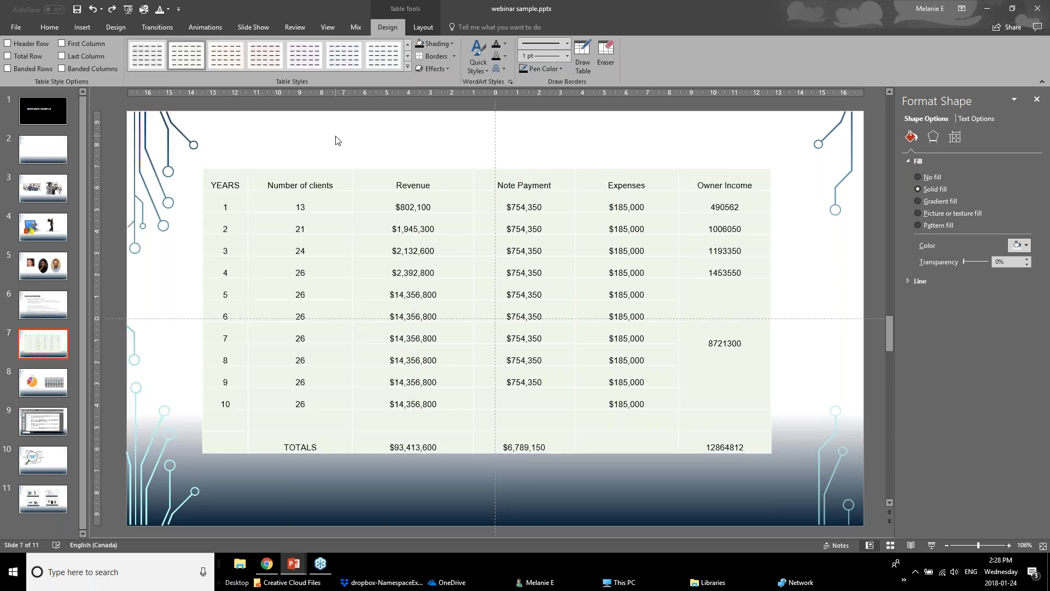
Step: Shade the table's header row with the standard dark red and set its text to white
left_click_drag(228, 184, 750, 182)
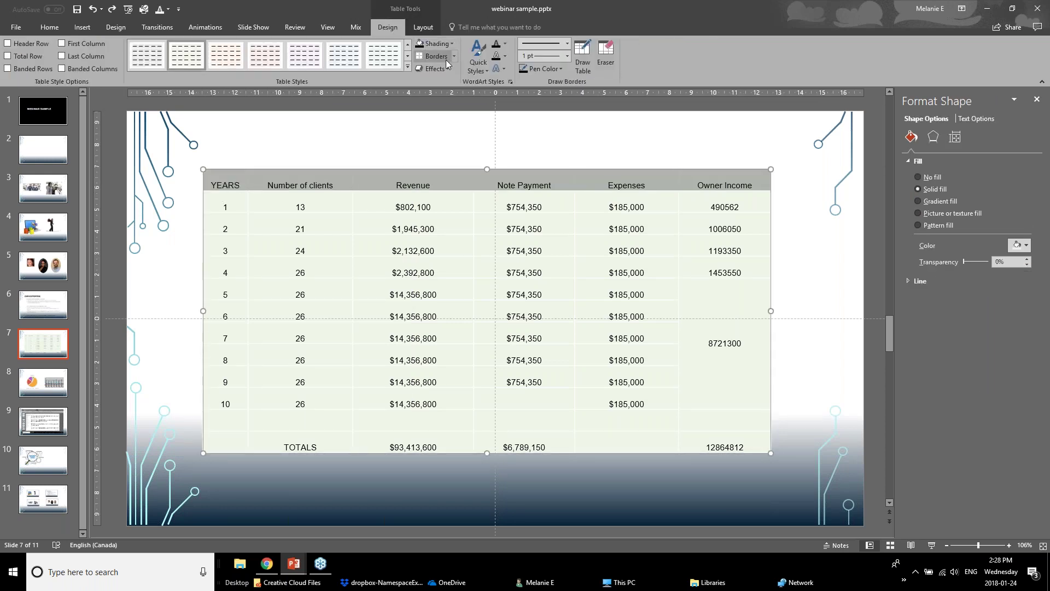
left_click(450, 45)
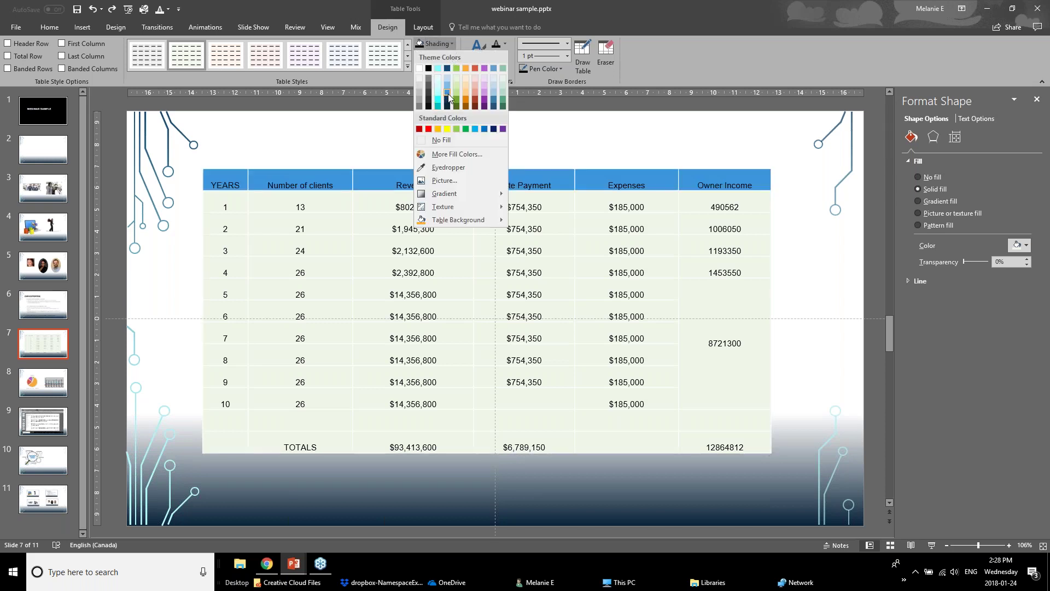
left_click(420, 129)
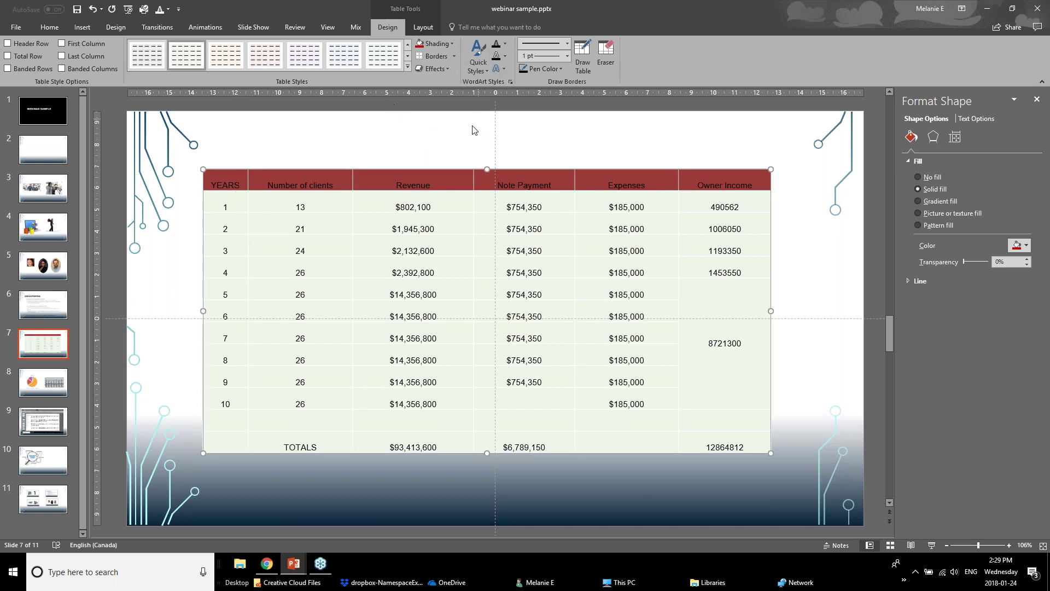
left_click(498, 67)
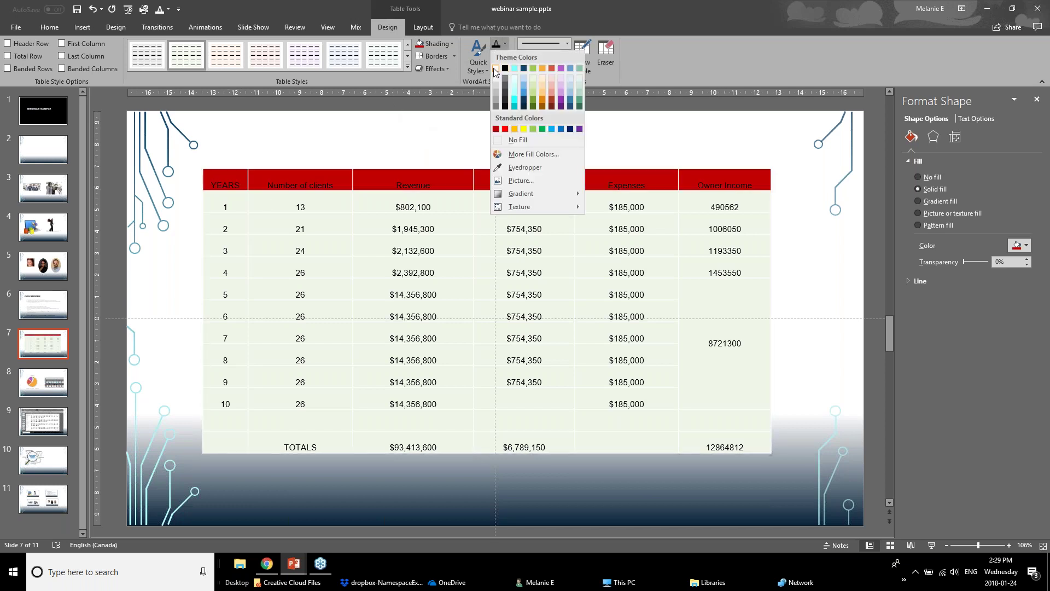
left_click(496, 70)
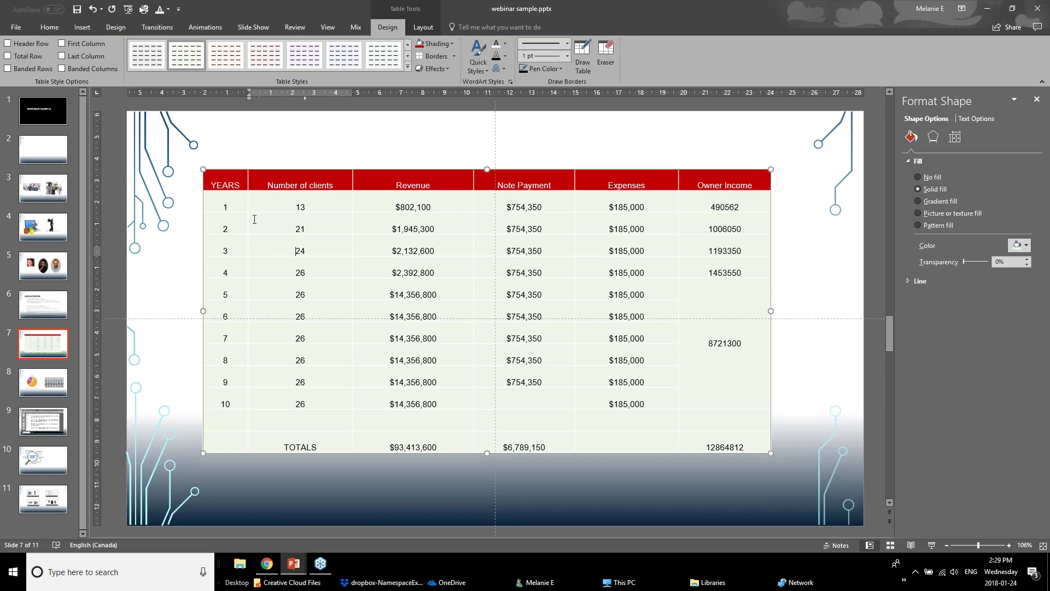
Step: Set the border pen color to grey for the table rows below the header
left_click_drag(226, 198, 733, 446)
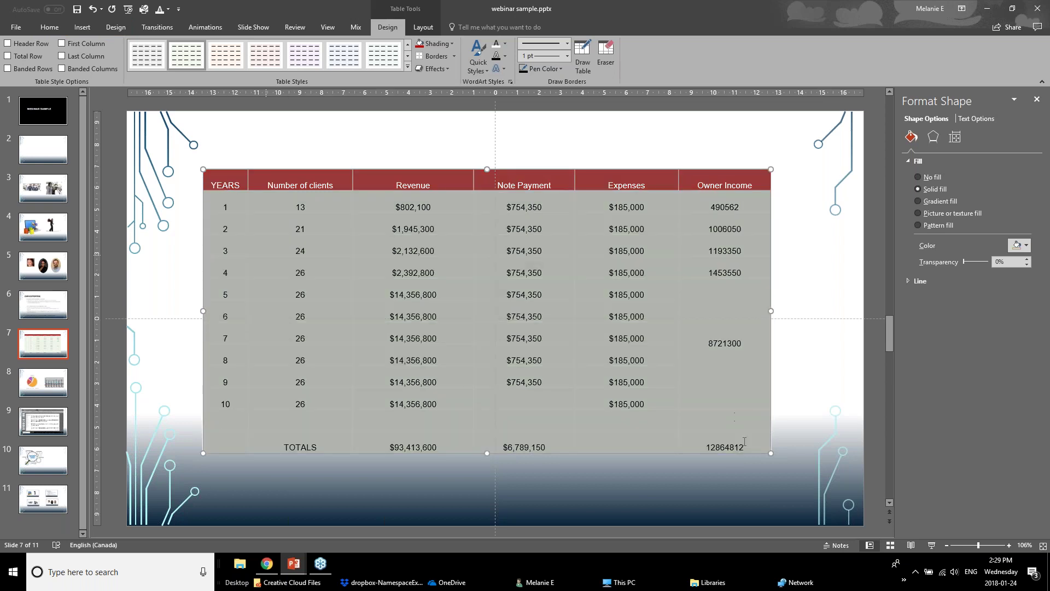
left_click(454, 57)
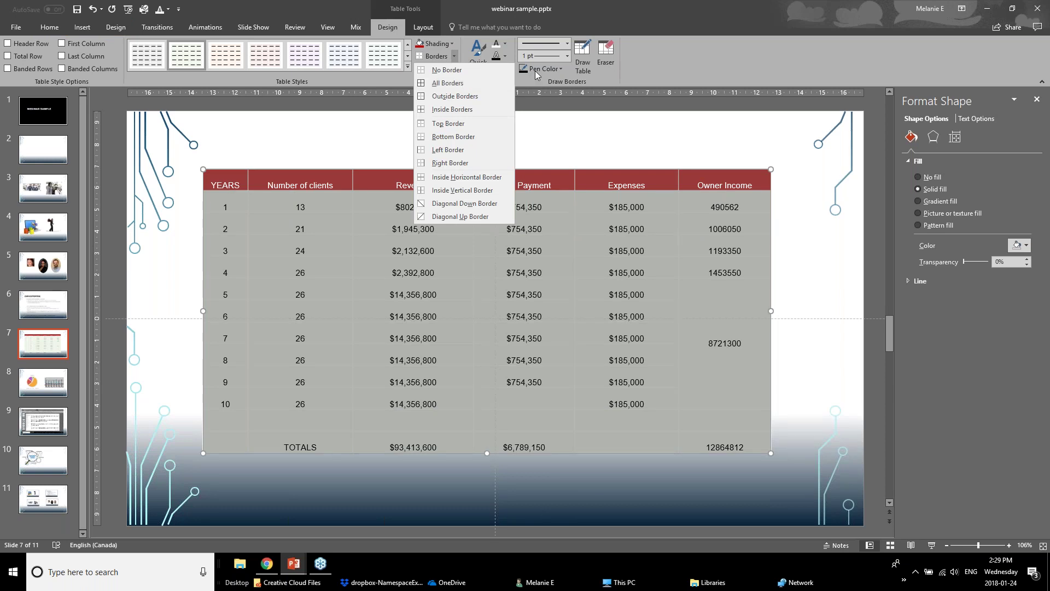
left_click(568, 58)
left_click(567, 58)
left_click(561, 69)
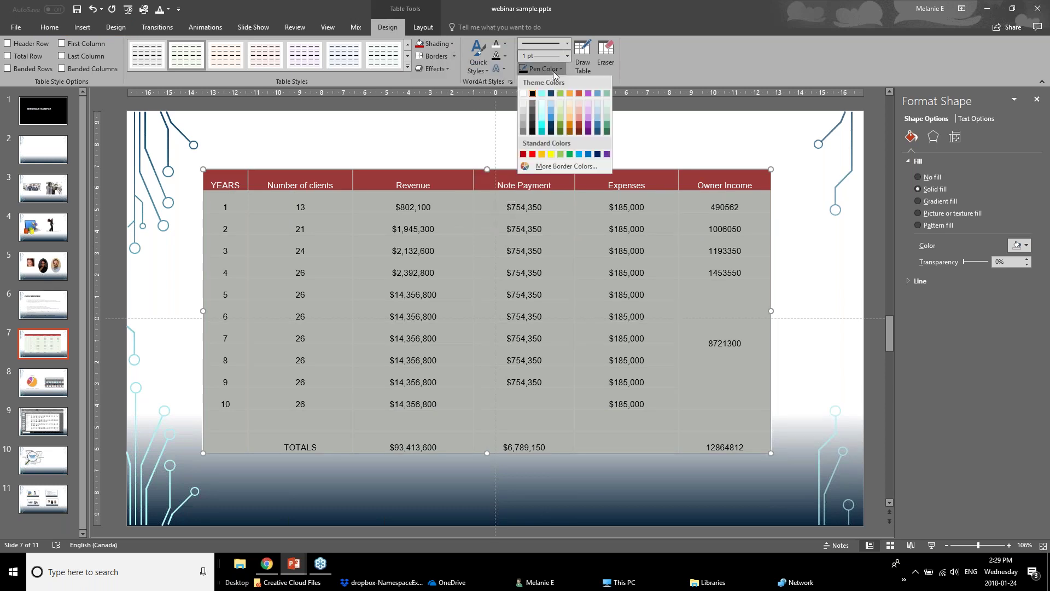
left_click(522, 109)
left_click(560, 68)
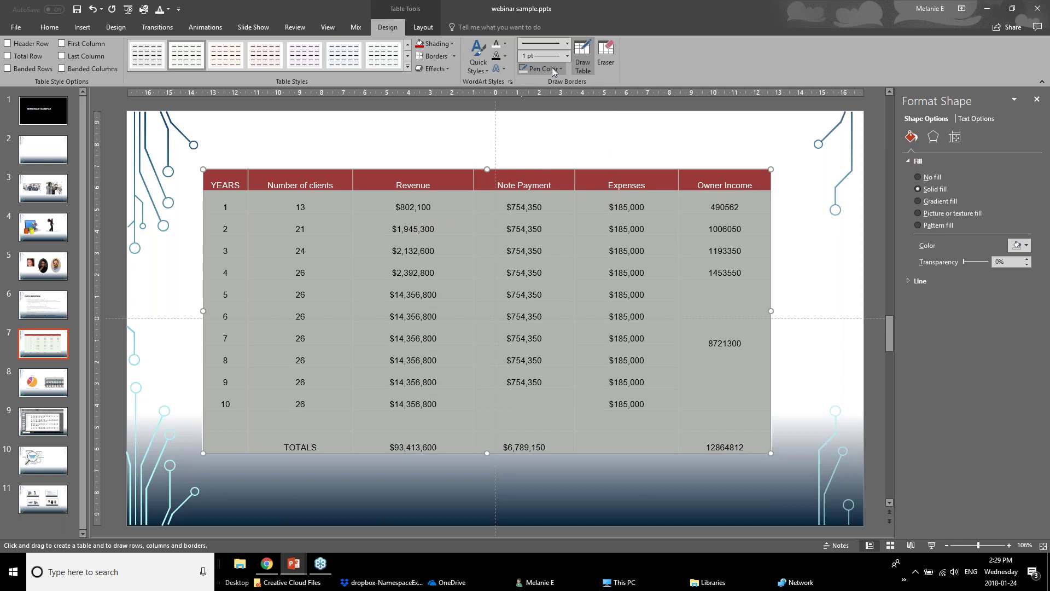
left_click(531, 116)
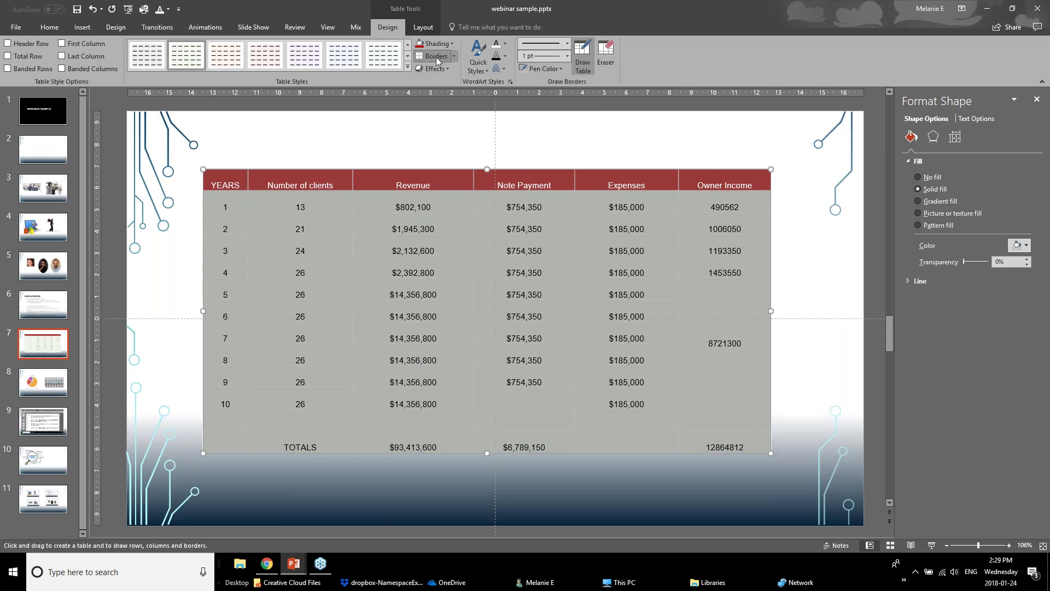
Step: Apply all borders to the table rows below the header, from year 1 through the totals row
left_click(413, 165)
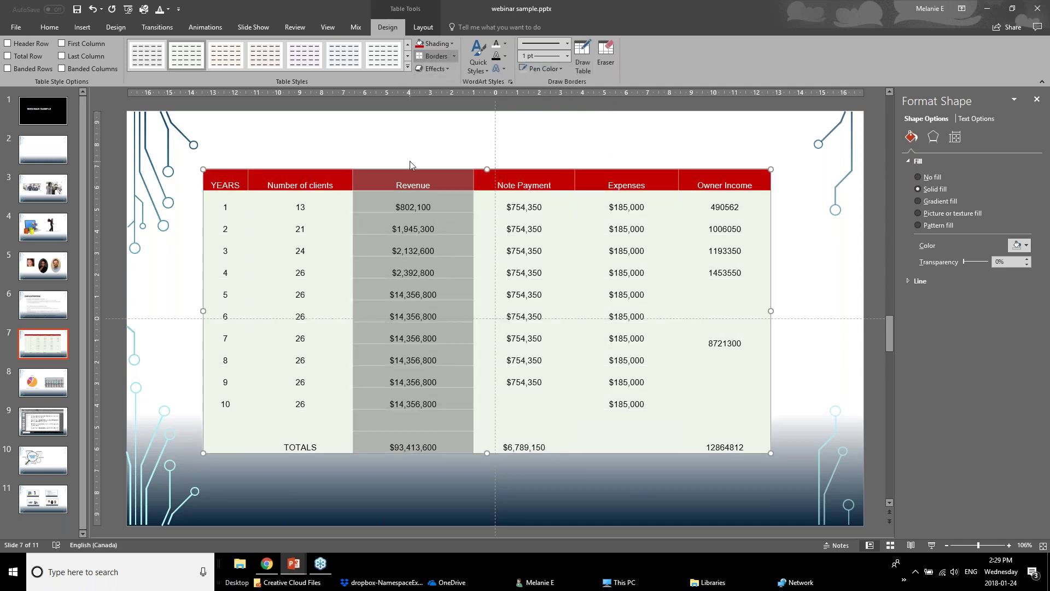
left_click(169, 300)
left_click_drag(216, 202, 760, 451)
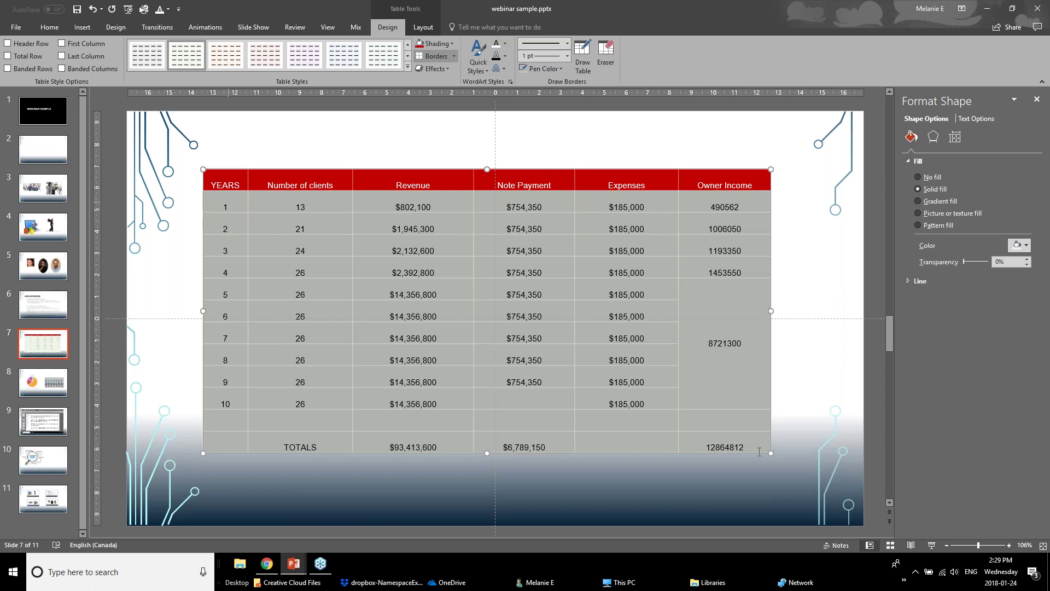
left_click(454, 56)
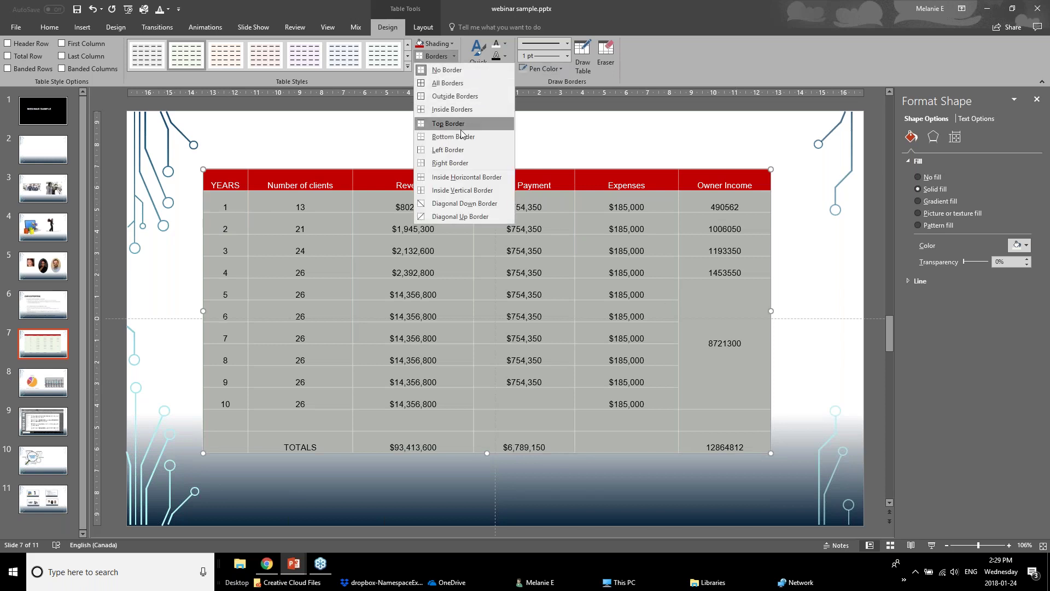
left_click(447, 83)
left_click(189, 288)
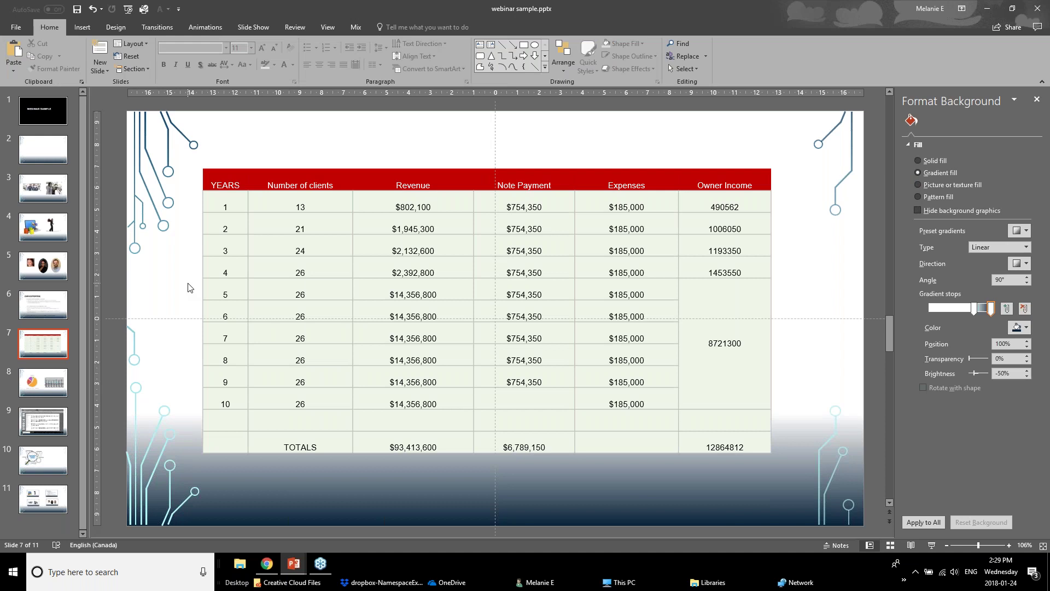
Step: Center the text vertically in all cells of the table
left_click_drag(230, 207, 736, 244)
left_click(722, 291)
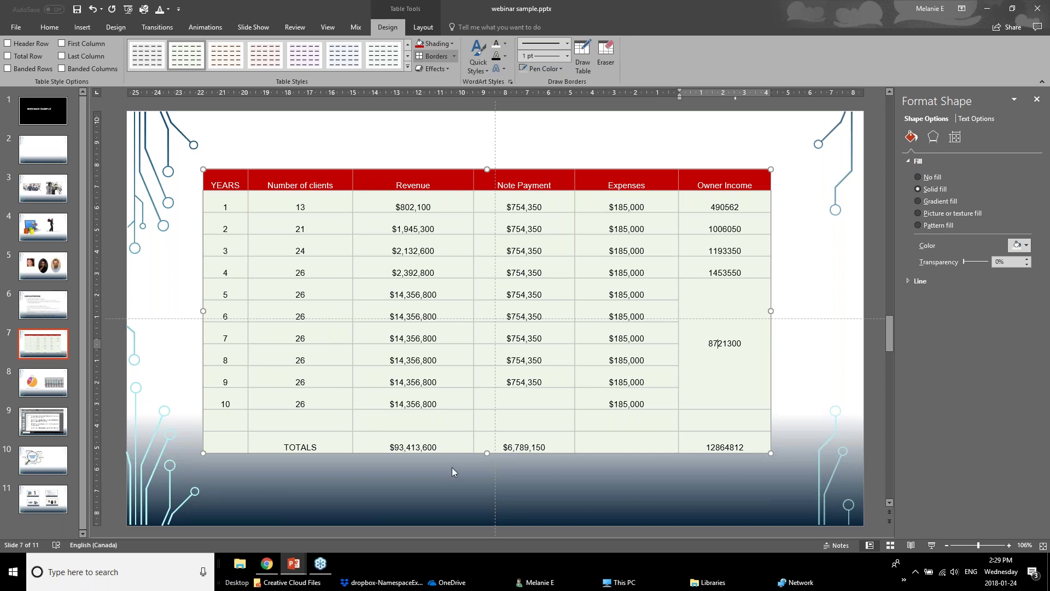
left_click(229, 200)
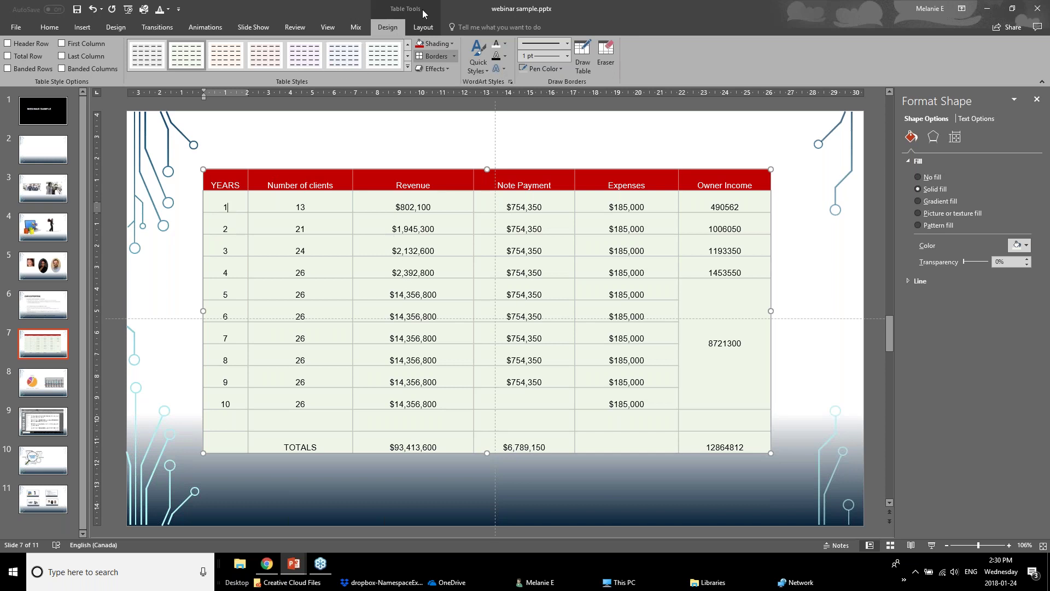
left_click(423, 28)
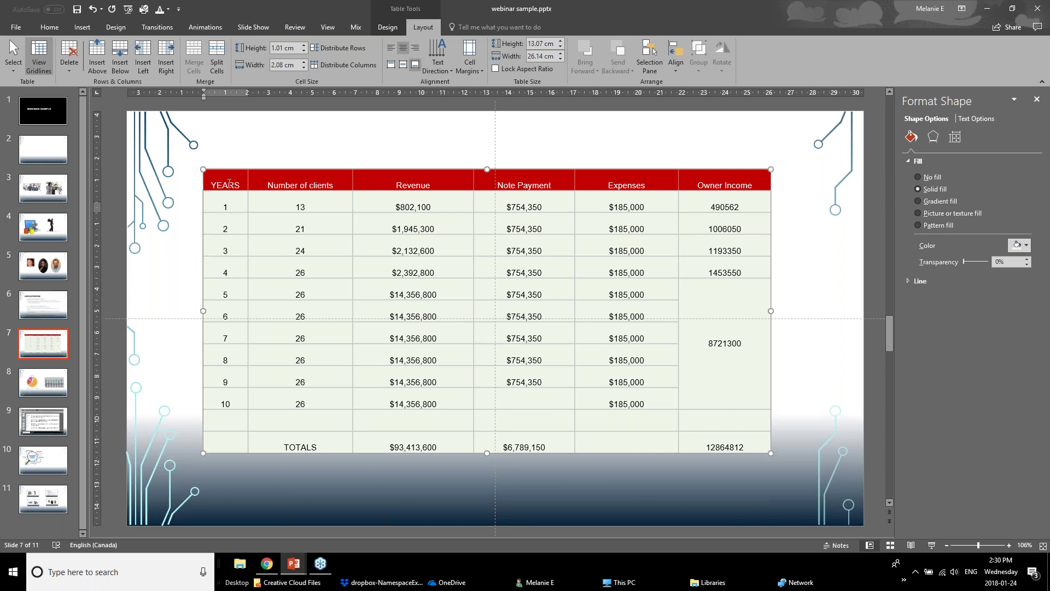
key("Escape")
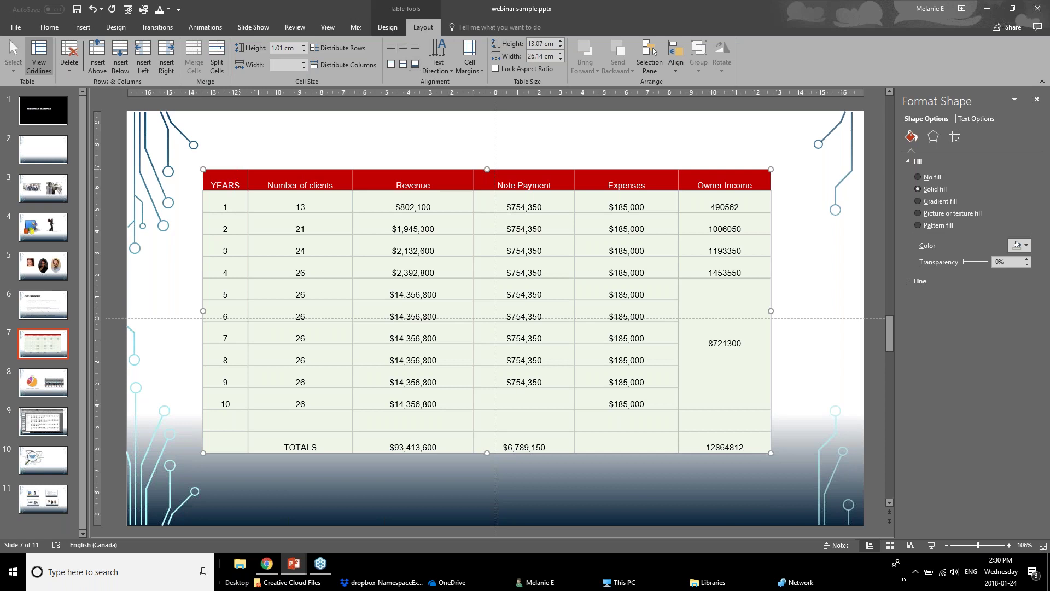
left_click(403, 66)
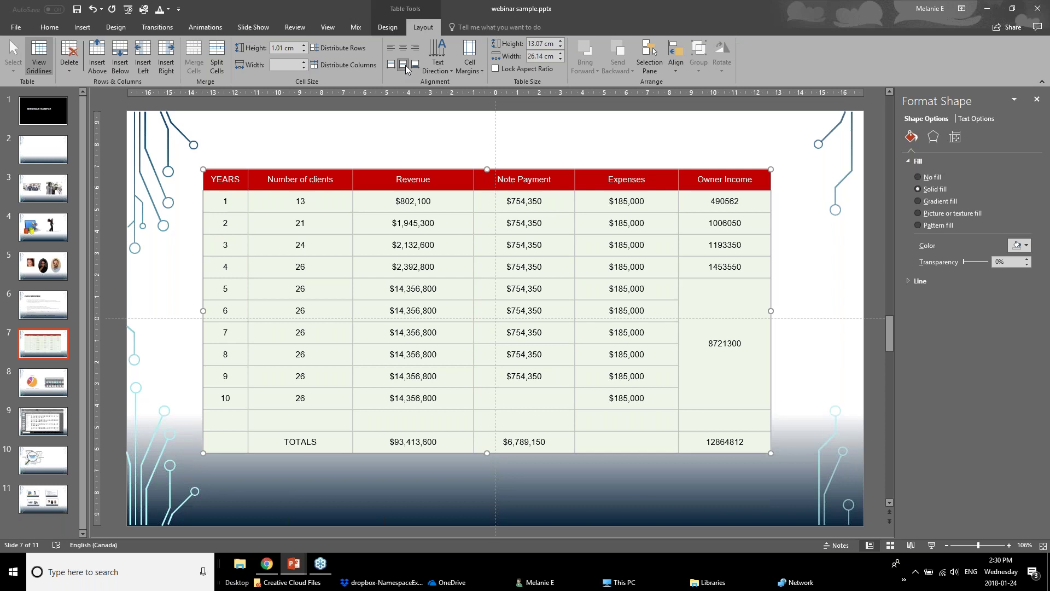
Step: Try left and center horizontal alignment on the whole table's text, and finish with it right-aligned
left_click(390, 49)
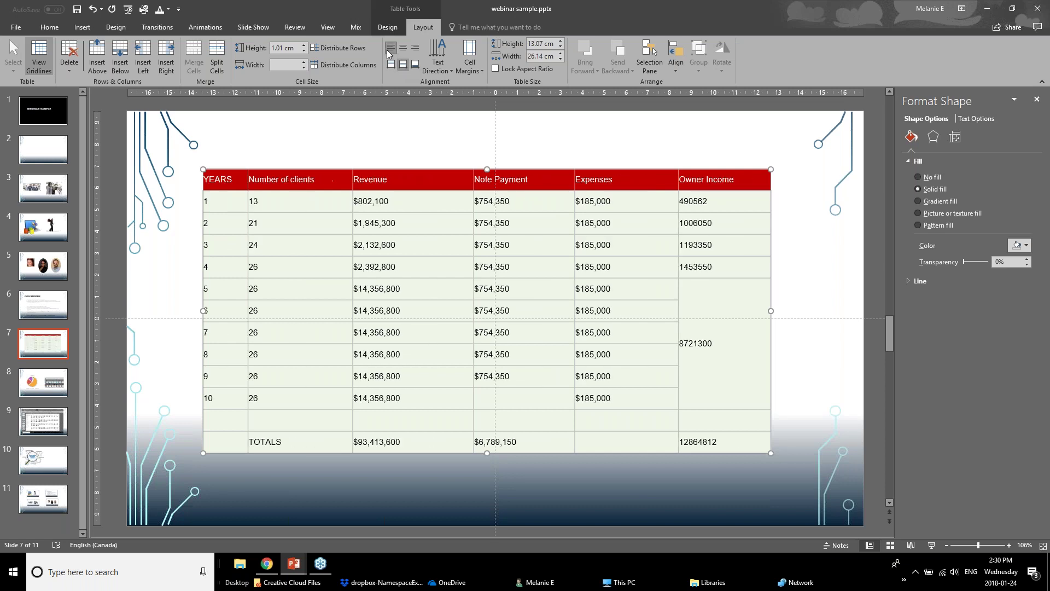
left_click(399, 48)
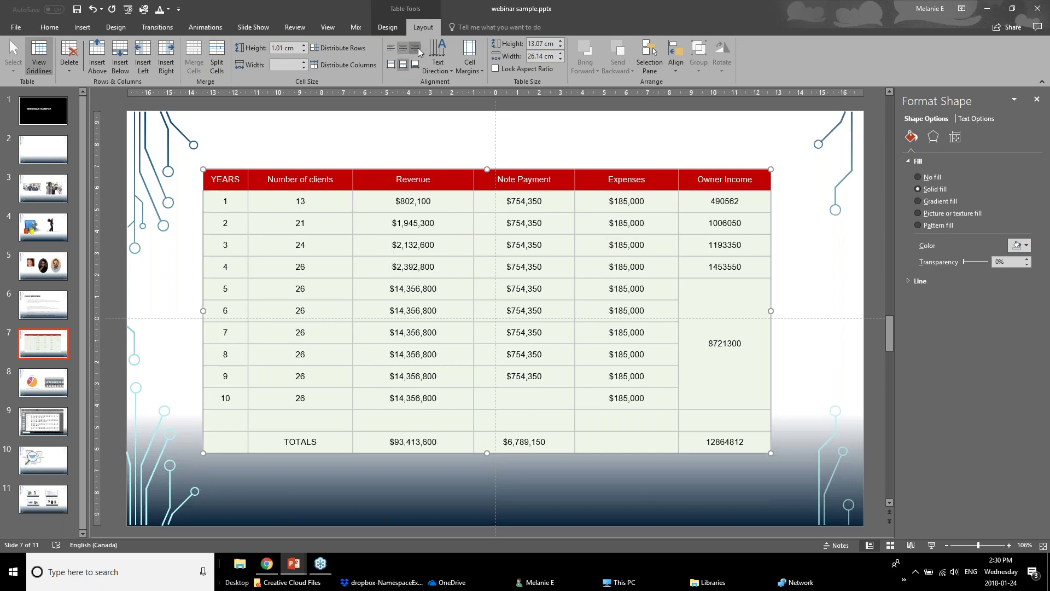
left_click(418, 47)
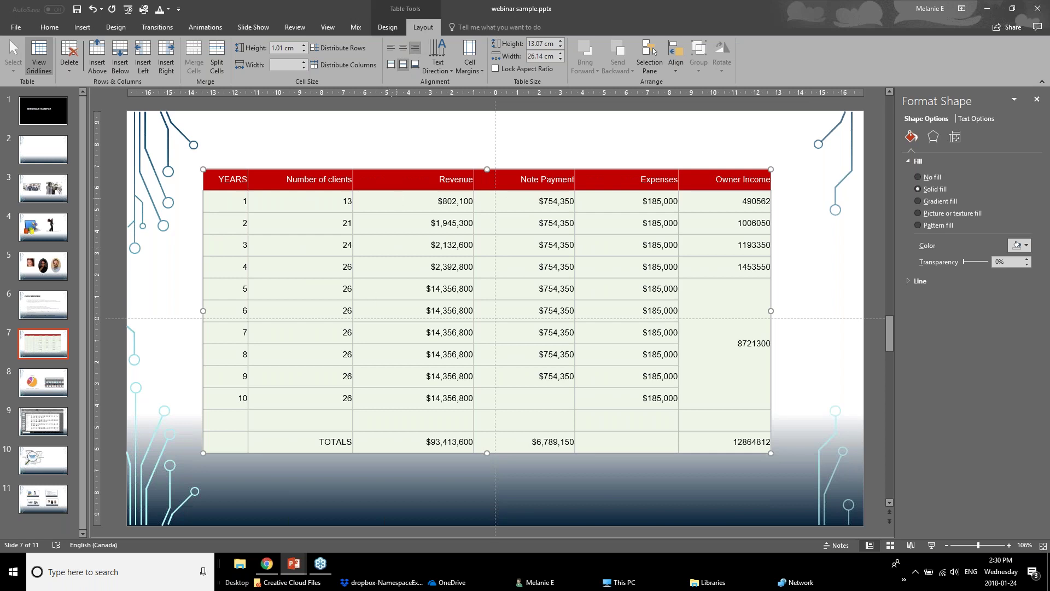
Step: Center the text horizontally in all cells of the table
left_click(403, 48)
left_click(296, 244)
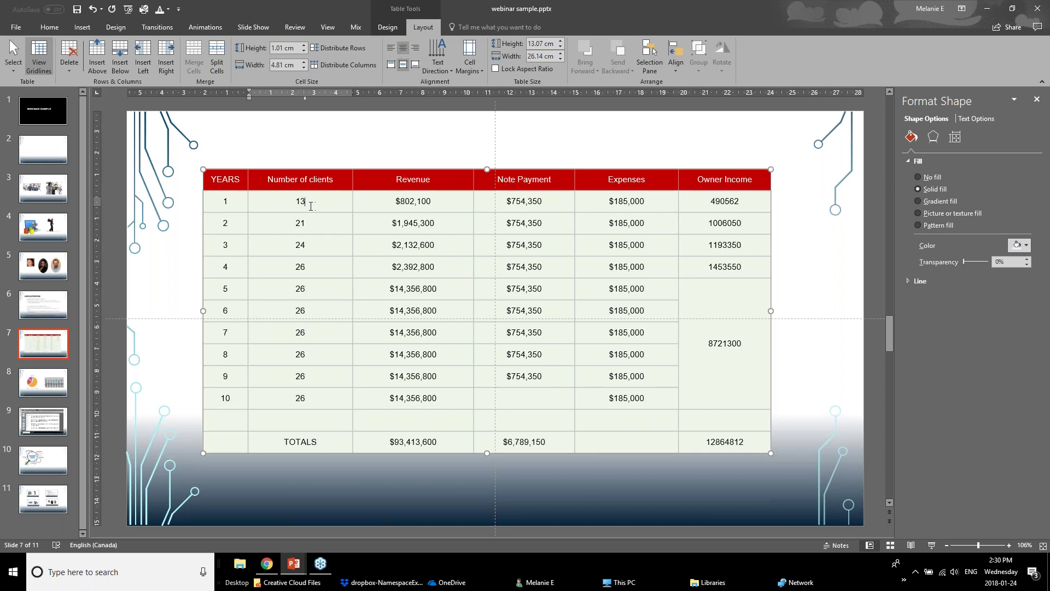
Step: Try rotating the text in the YEARS column's body cells by 90°, and return it to horizontal
left_click_drag(222, 202, 209, 425)
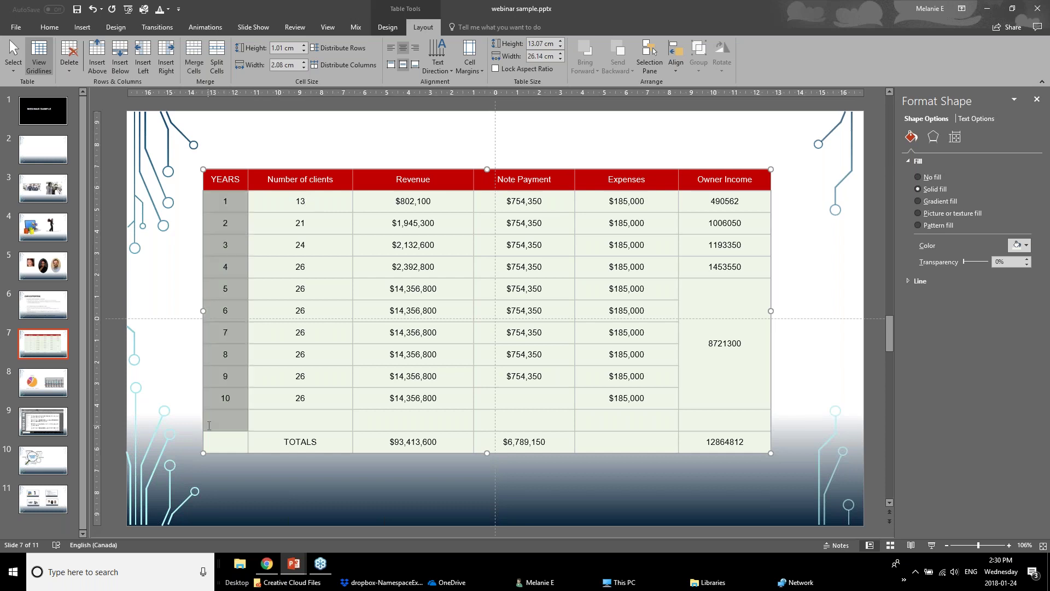
left_click(439, 73)
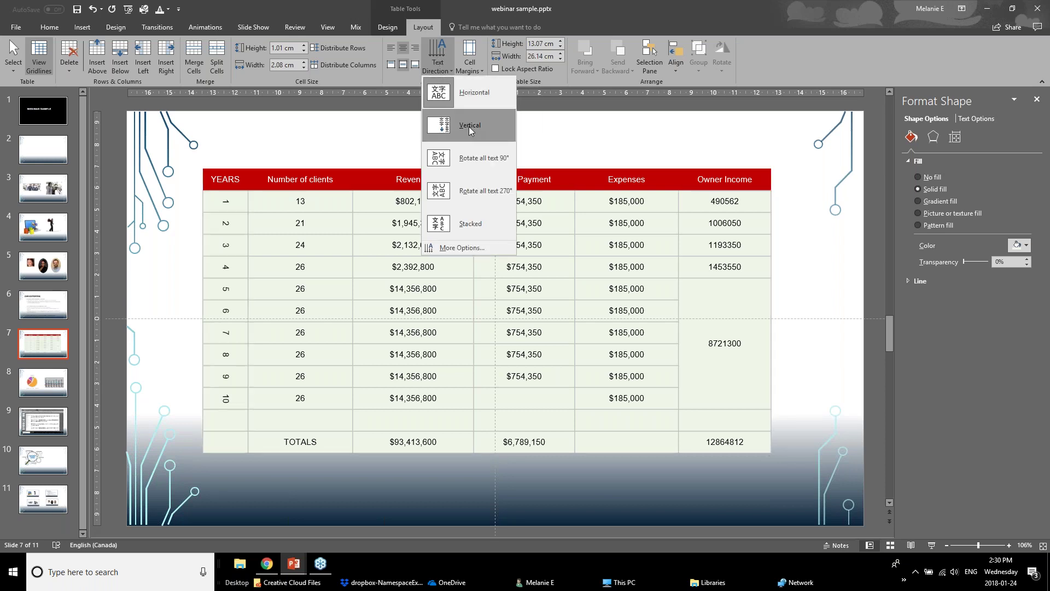
left_click(467, 159)
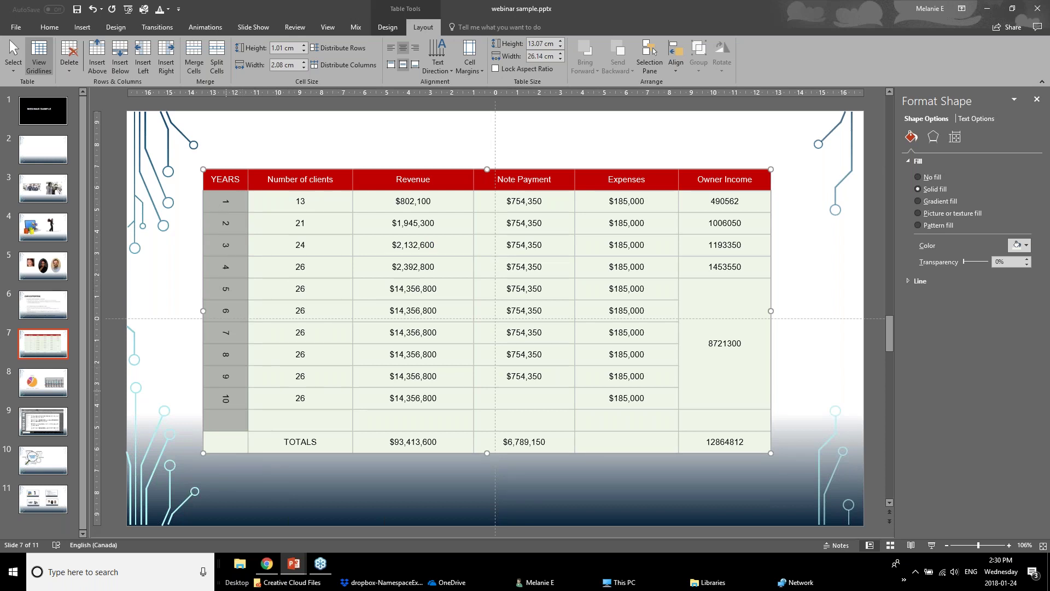
left_click(438, 61)
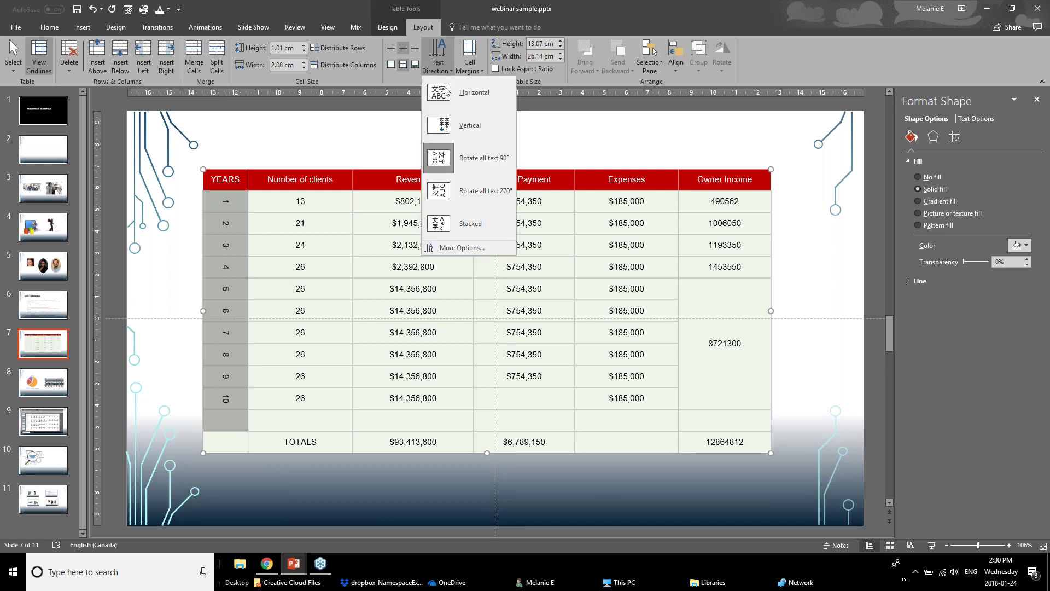
left_click(456, 103)
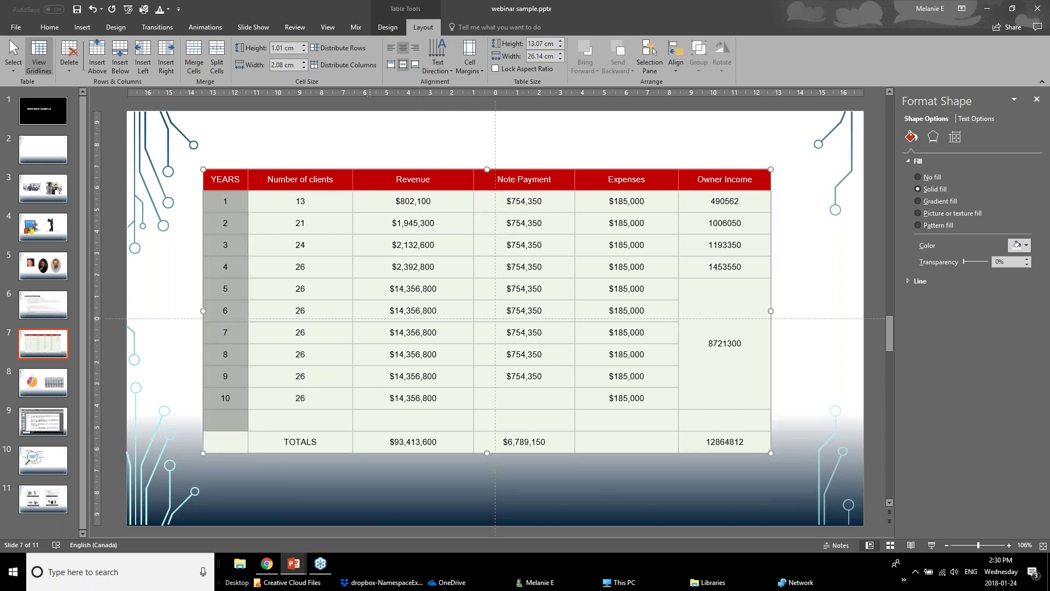
Step: Set the cell margins of the whole table to 0.13 cm on all sides
left_click(225, 179)
left_click(470, 62)
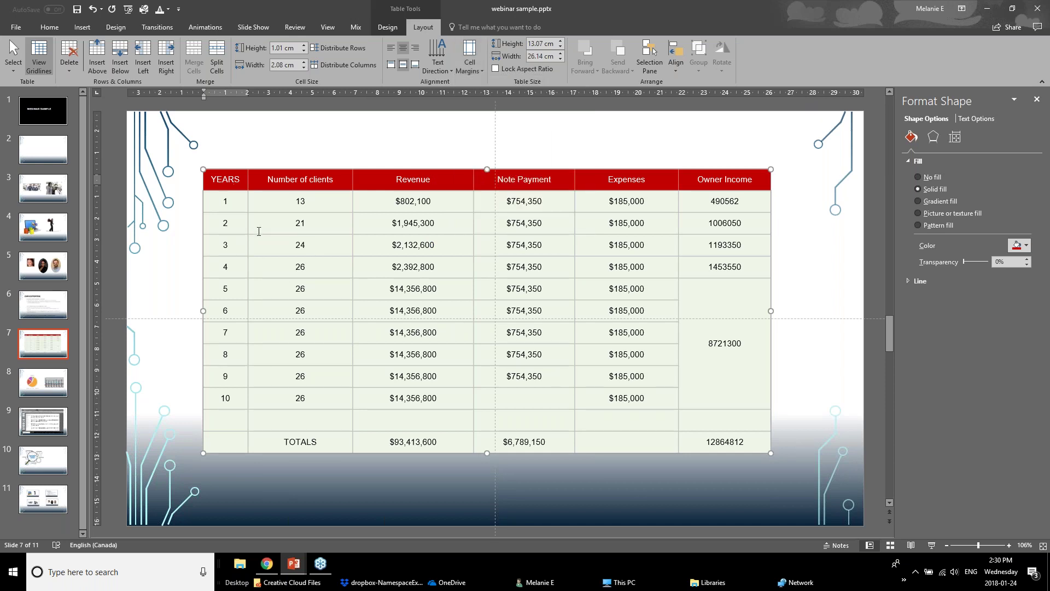
left_click(296, 202)
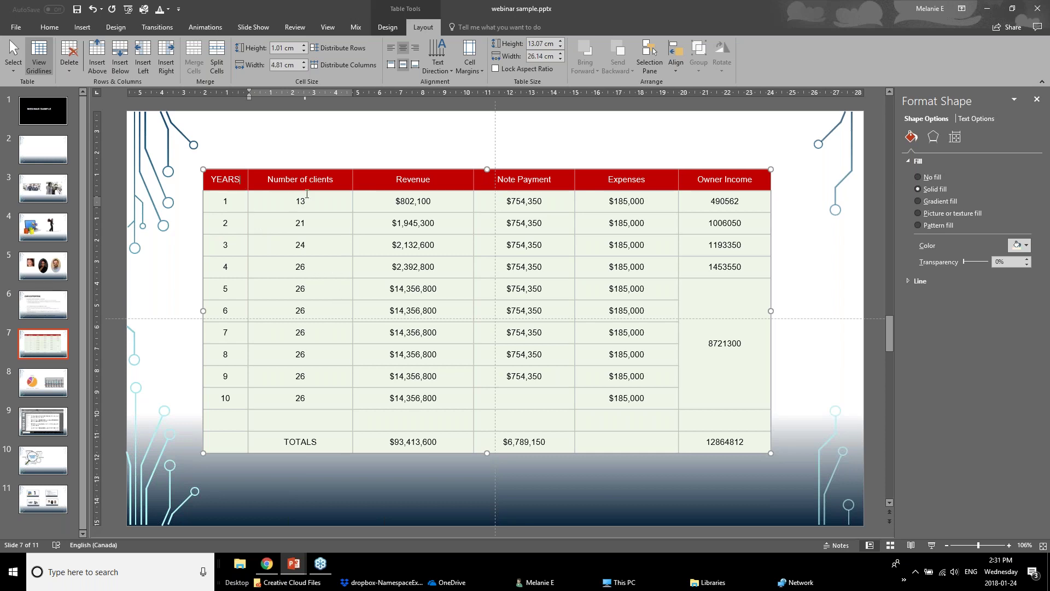
key("ctrl+a")
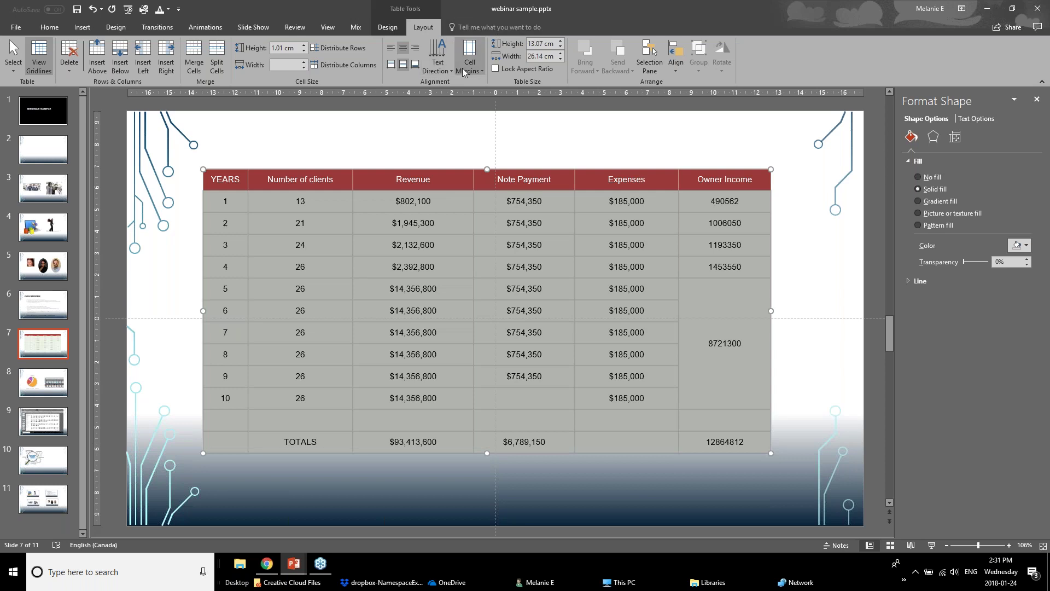
left_click(463, 67)
left_click(492, 164)
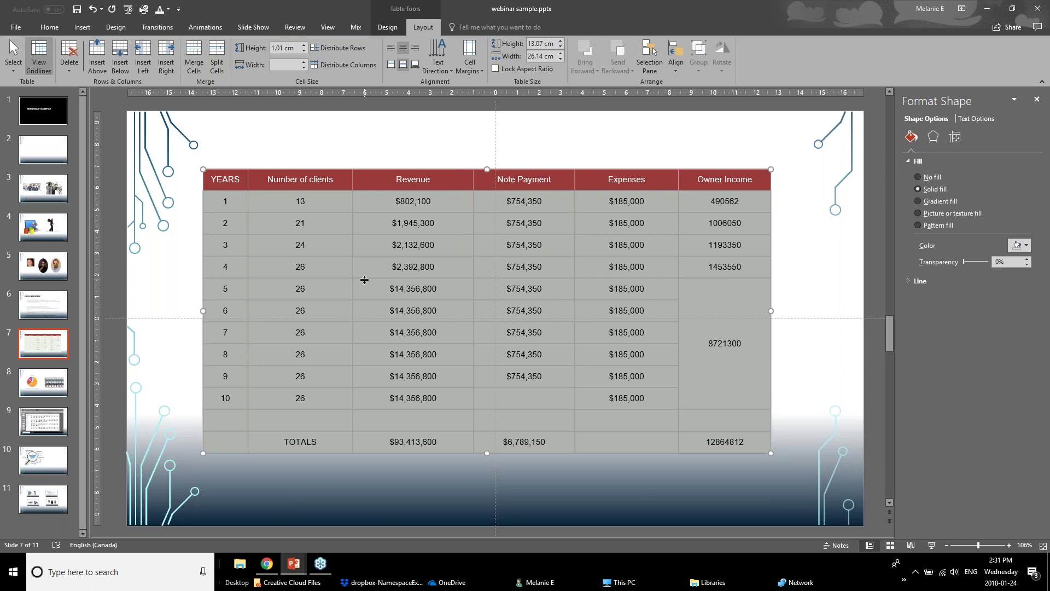
left_click(445, 196)
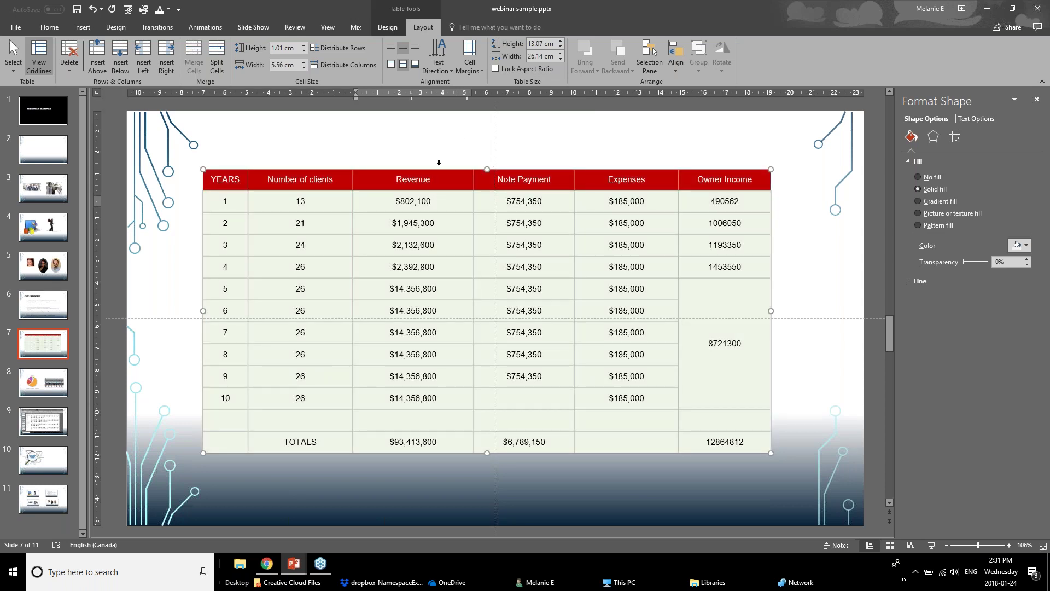
Step: Open the text box formatting settings for the whole table to examine its alignment, text direction and margins
key("Escape")
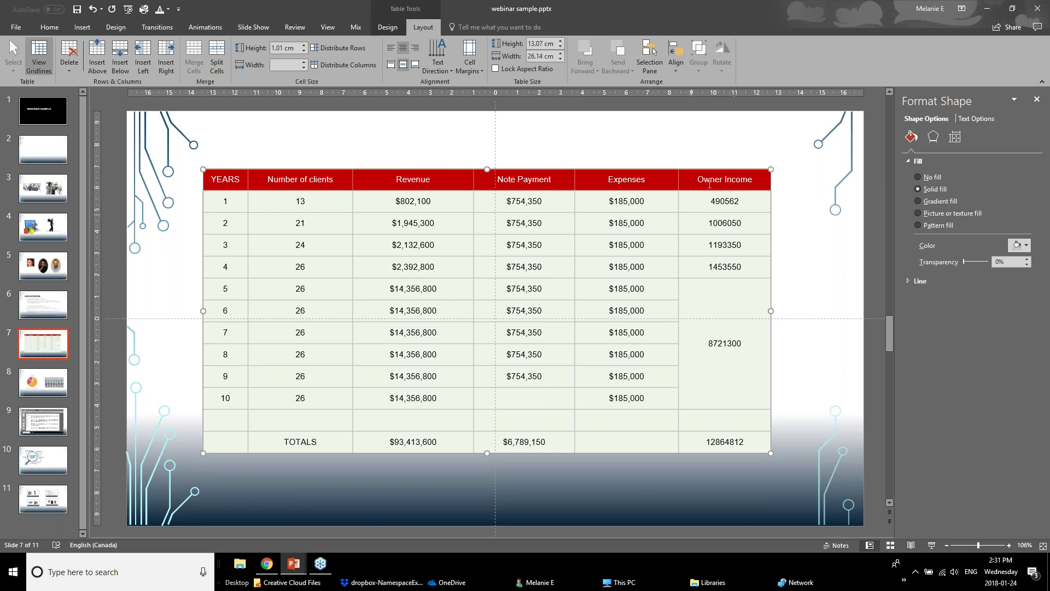
right_click(707, 166)
left_click(728, 344)
left_click(975, 119)
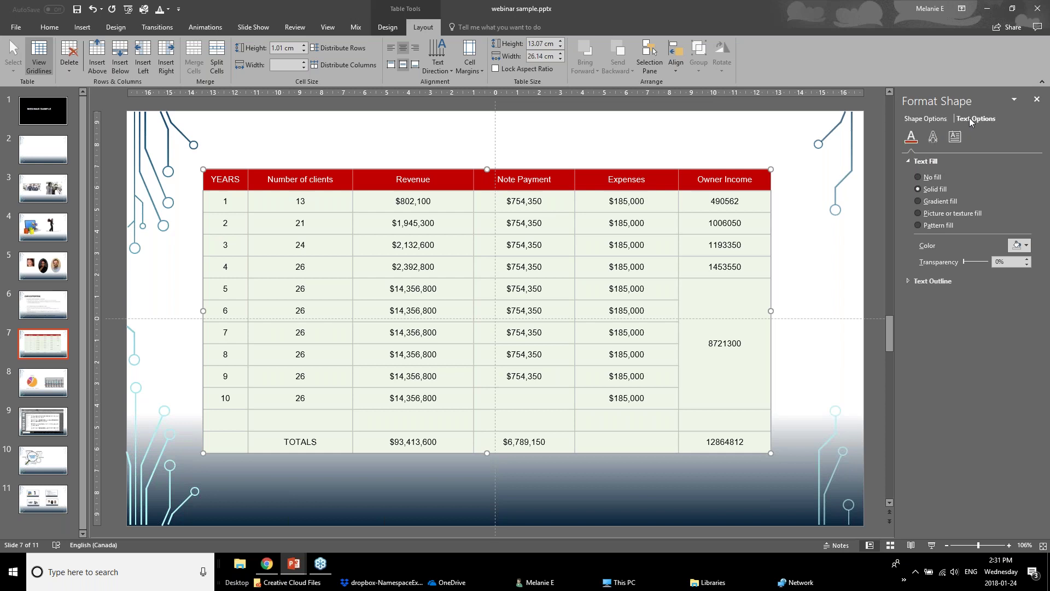
left_click(955, 137)
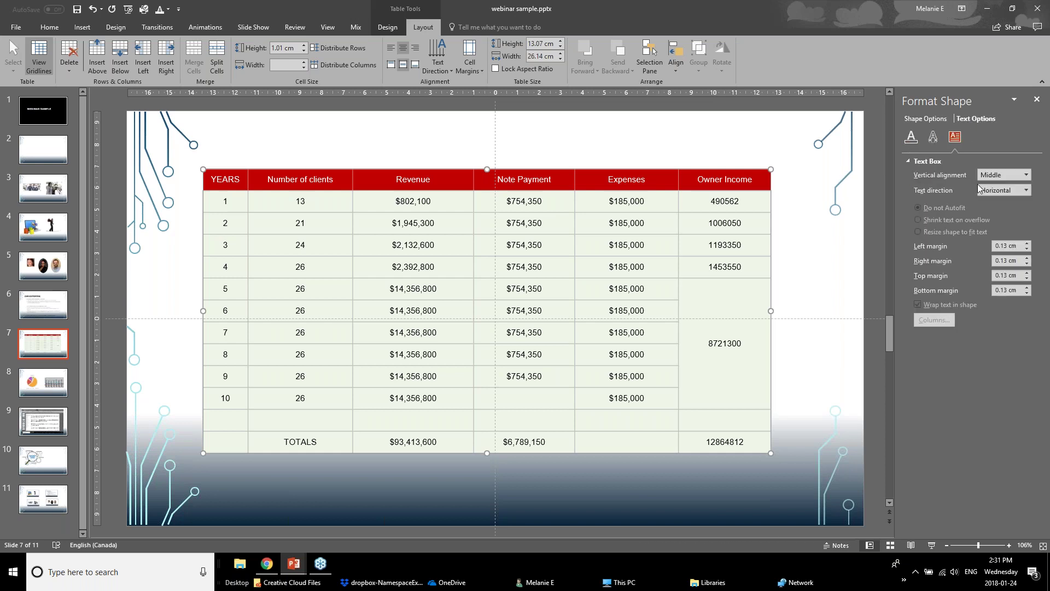
left_click(589, 226)
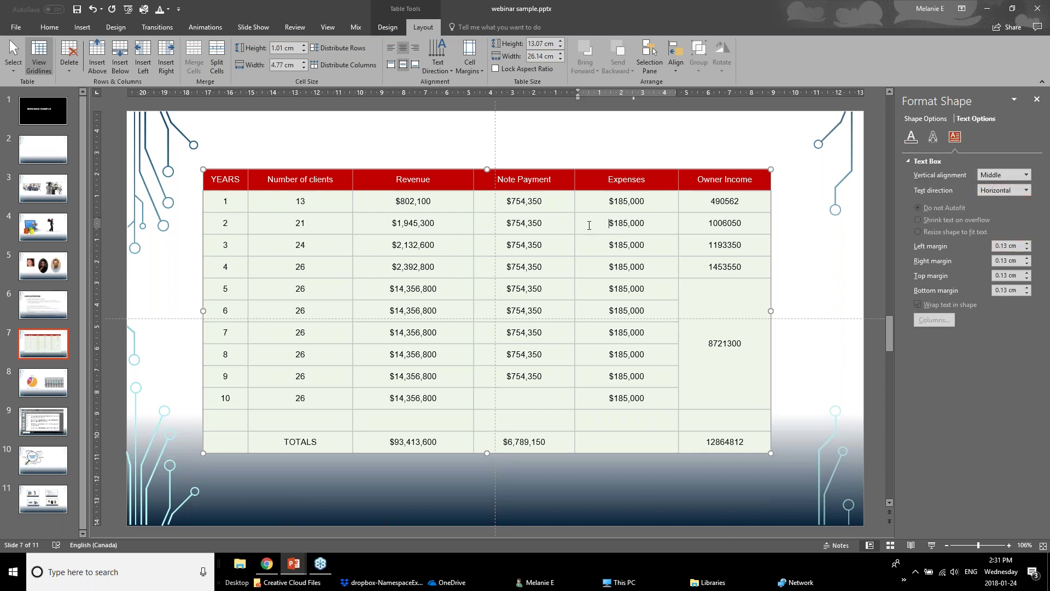
left_click(619, 294)
left_click_drag(697, 300, 709, 409)
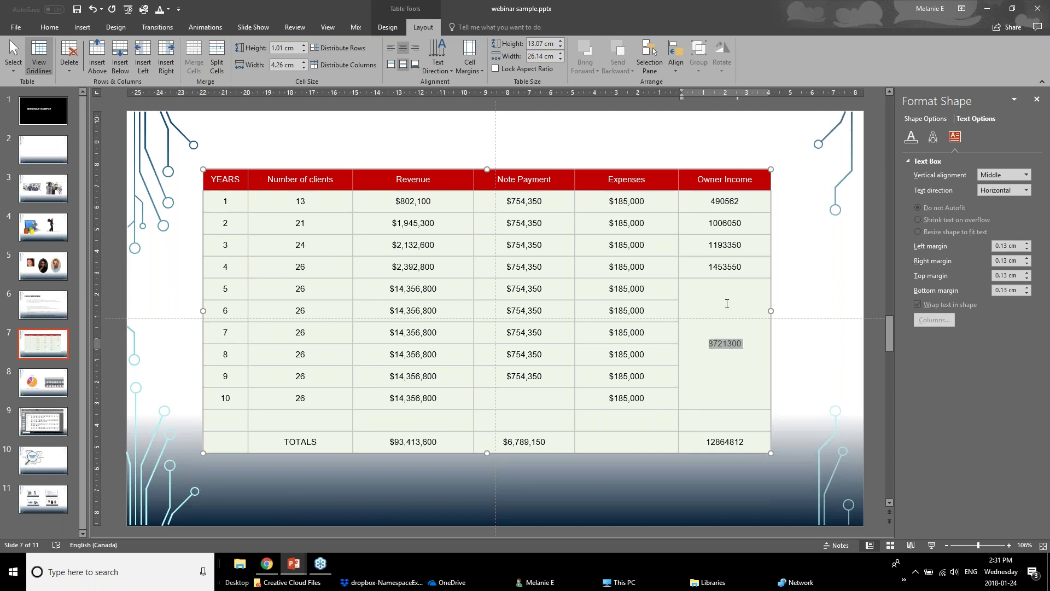
left_click(725, 400)
left_click_drag(734, 446, 237, 446)
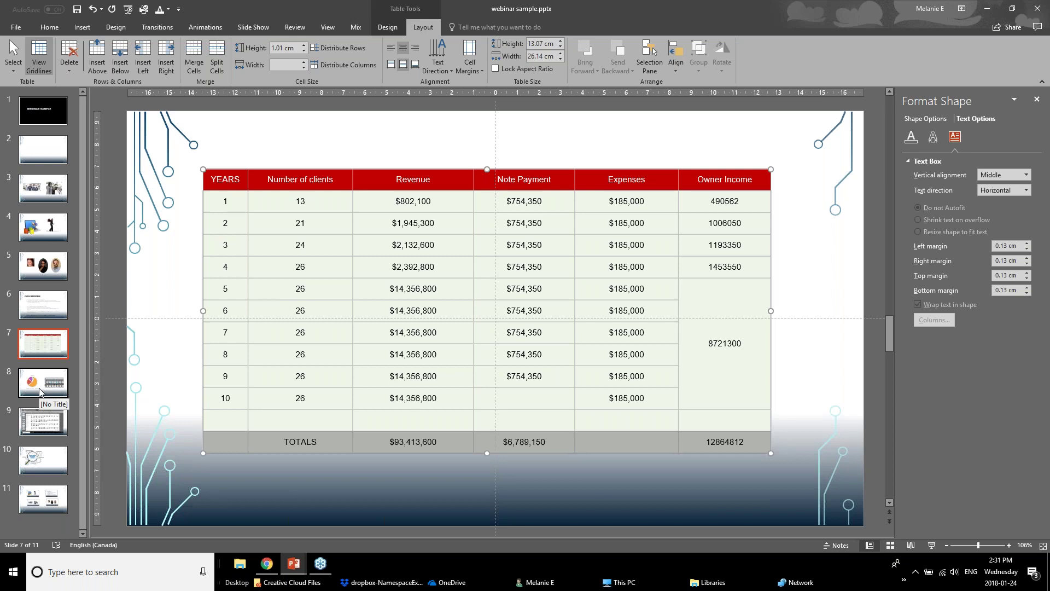
Step: Switch to the Powerpoint Webinar January 2018 v1.pptx presentation and show the Better Looking Graphs slide
mouse_move(300, 567)
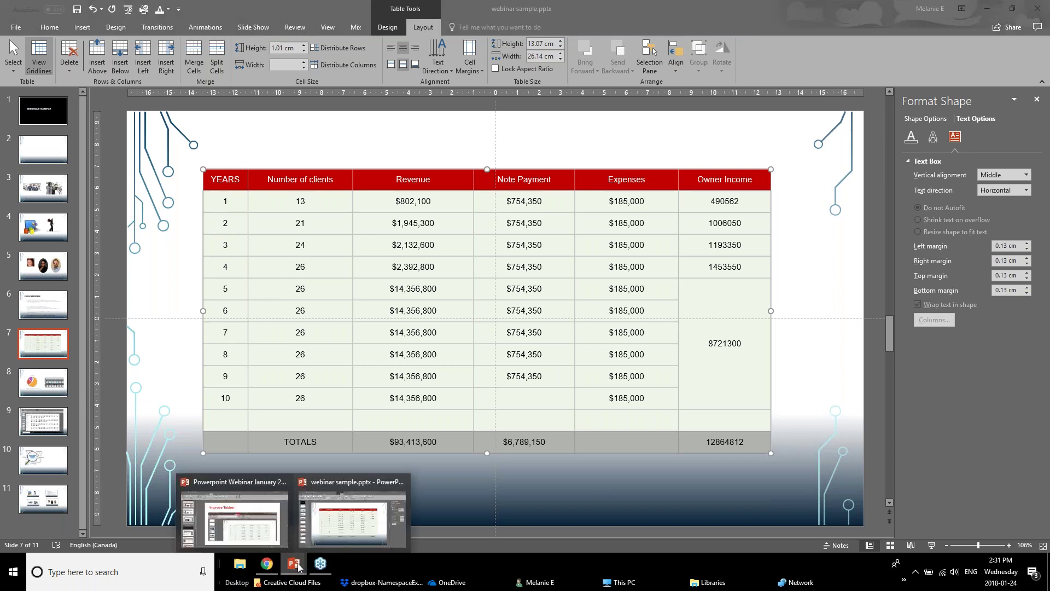
left_click(237, 516)
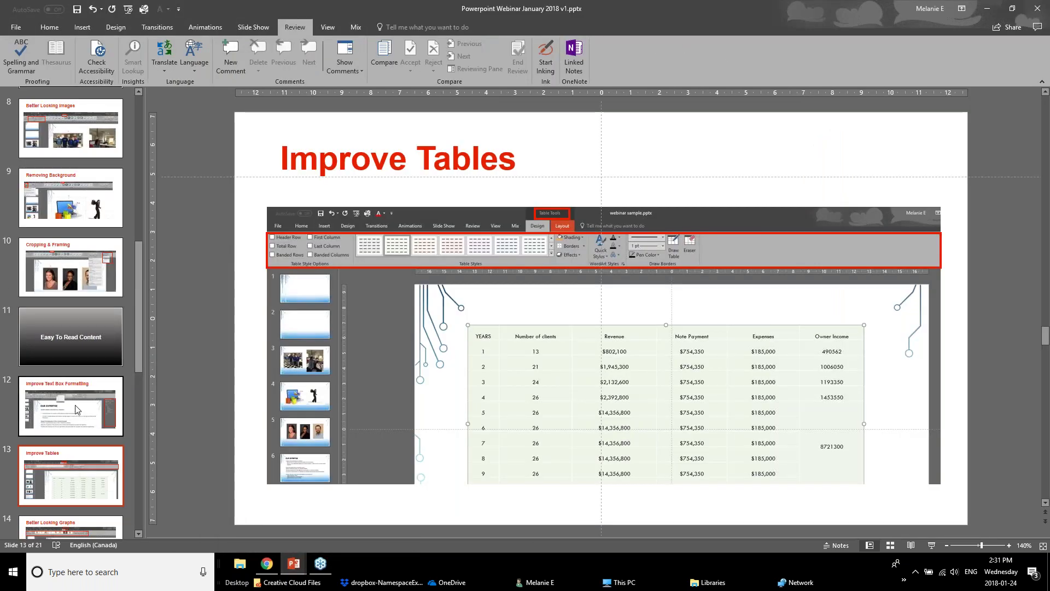
scroll(71, 415, "down", 1)
left_click(55, 492)
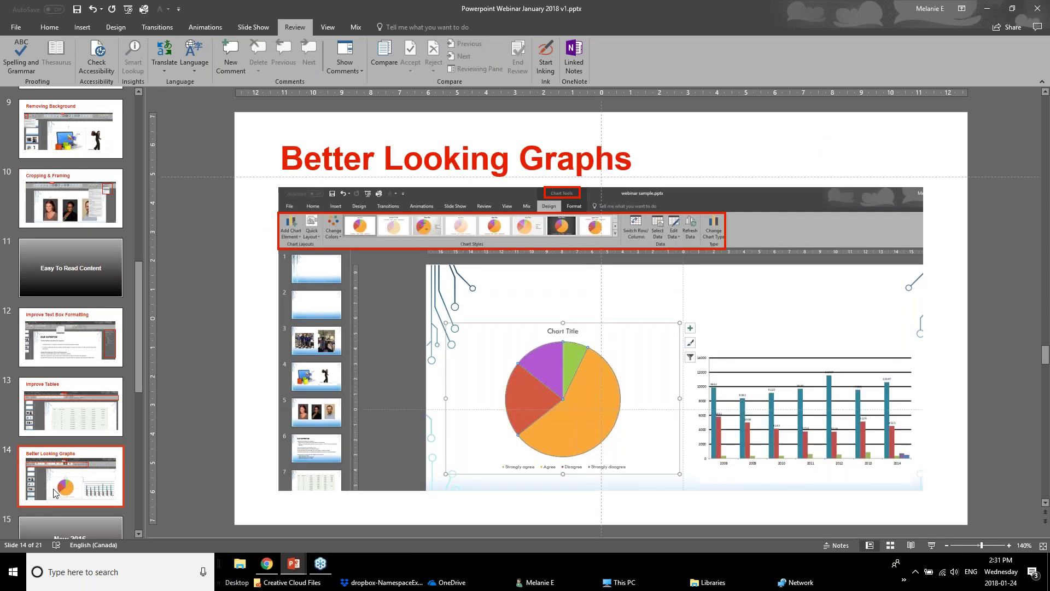
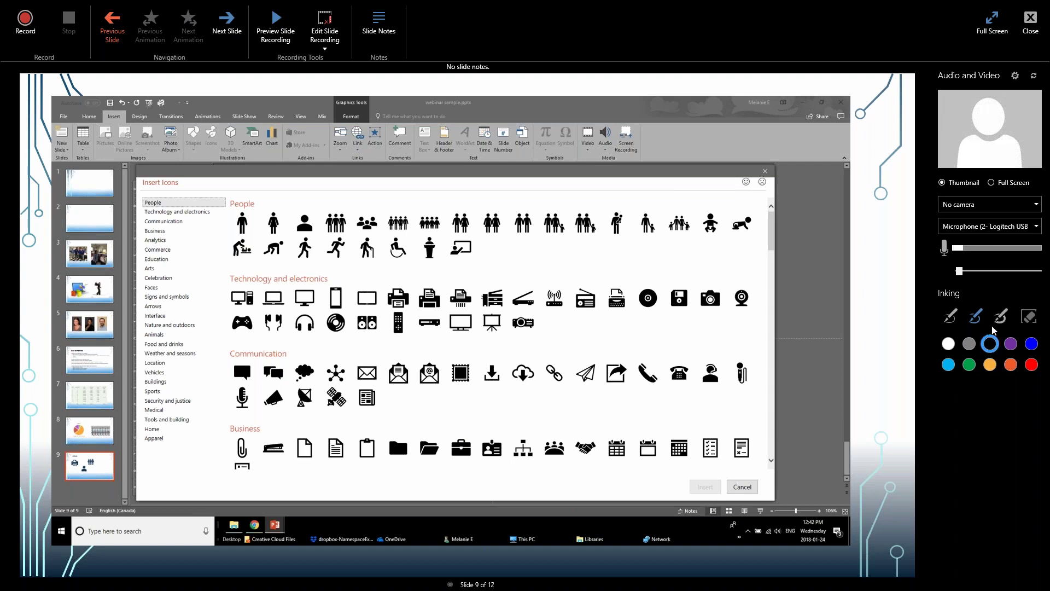
Step: Choose orange as the inking color for the slide recording and select the first pen style
left_click(1011, 364)
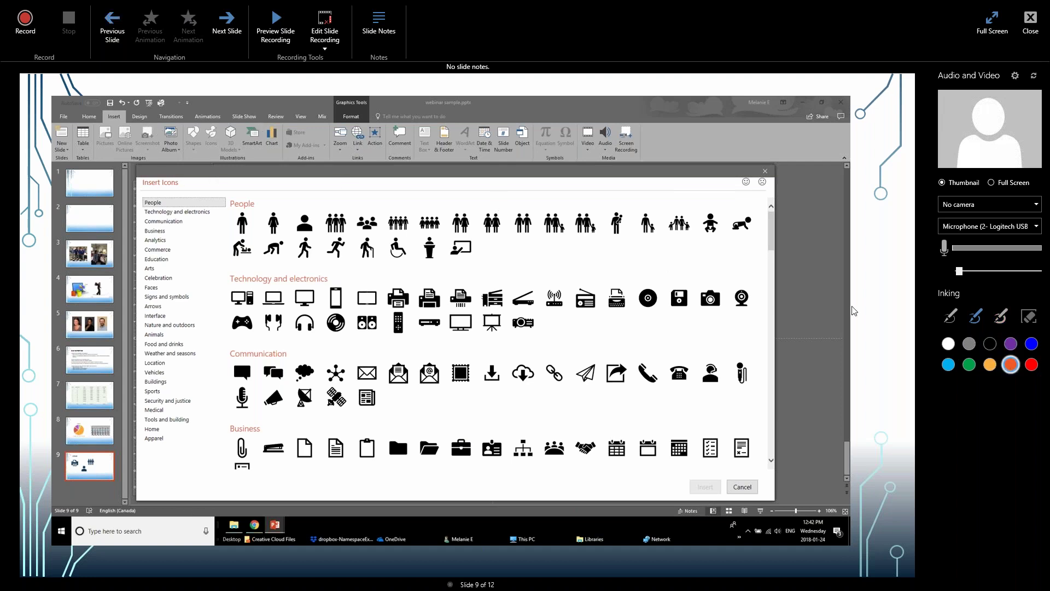
left_click(982, 317)
left_click(951, 317)
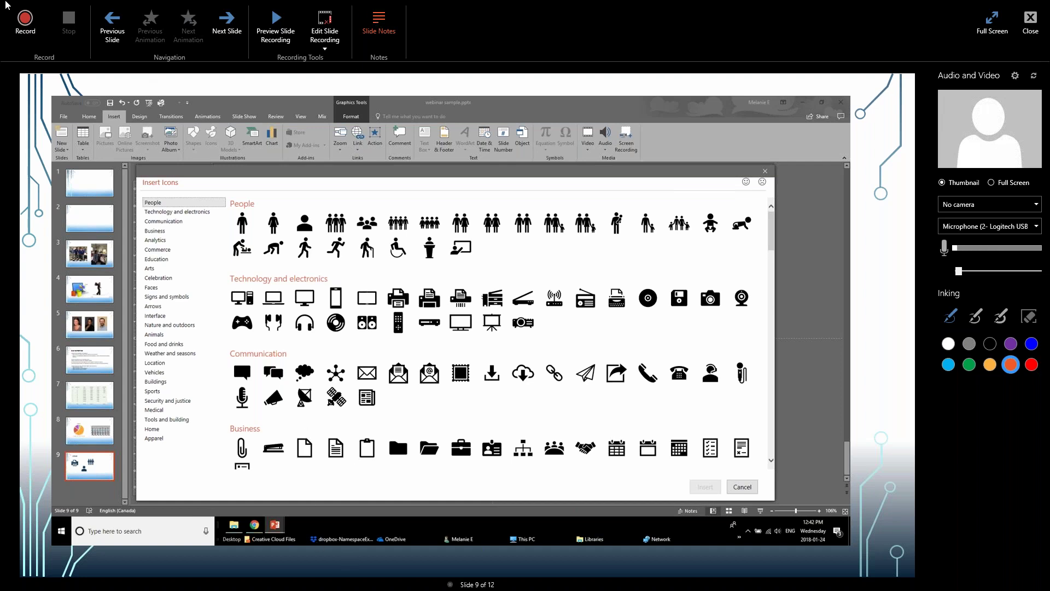
Step: Exit the slide recording view and reveal the notes area beneath slide 9
key("Escape")
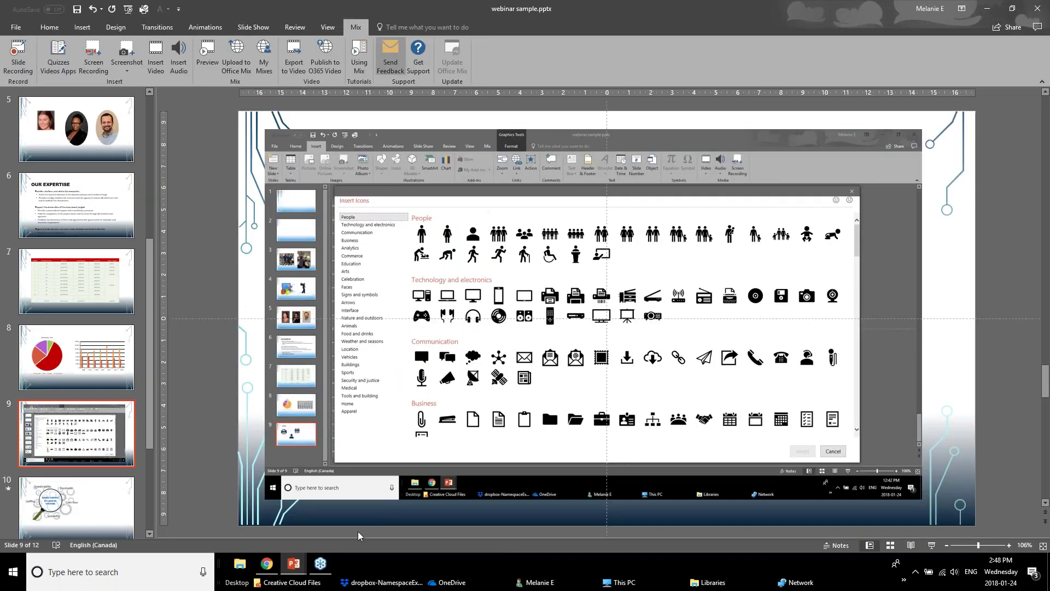
left_click_drag(368, 538, 369, 424)
left_click(410, 453)
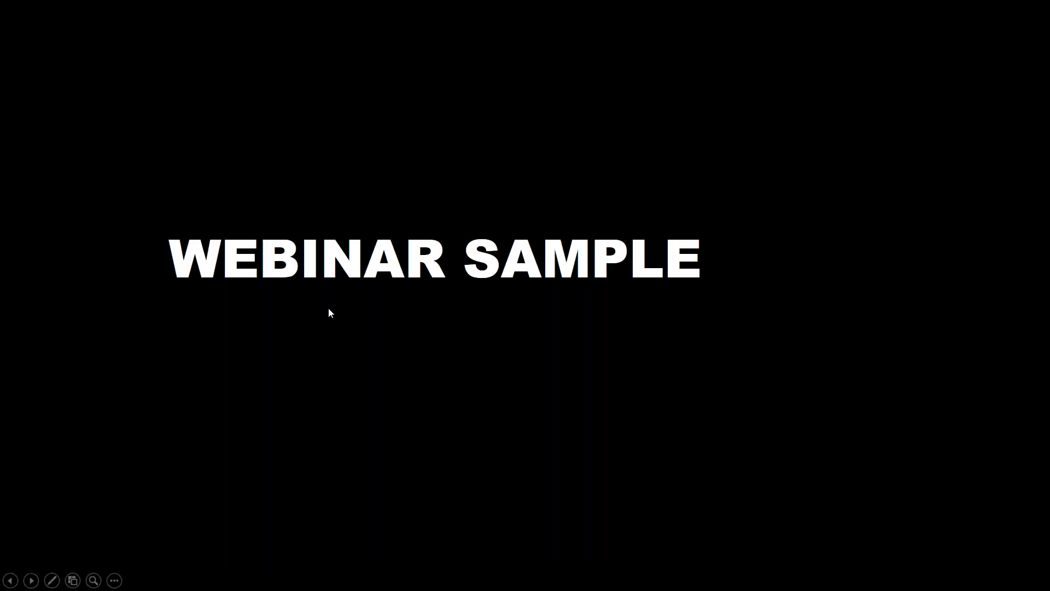
Step: Play the slide show from the WEBINAR SAMPLE title slide to the magnifying glass slide, and exit it
left_click(404, 417)
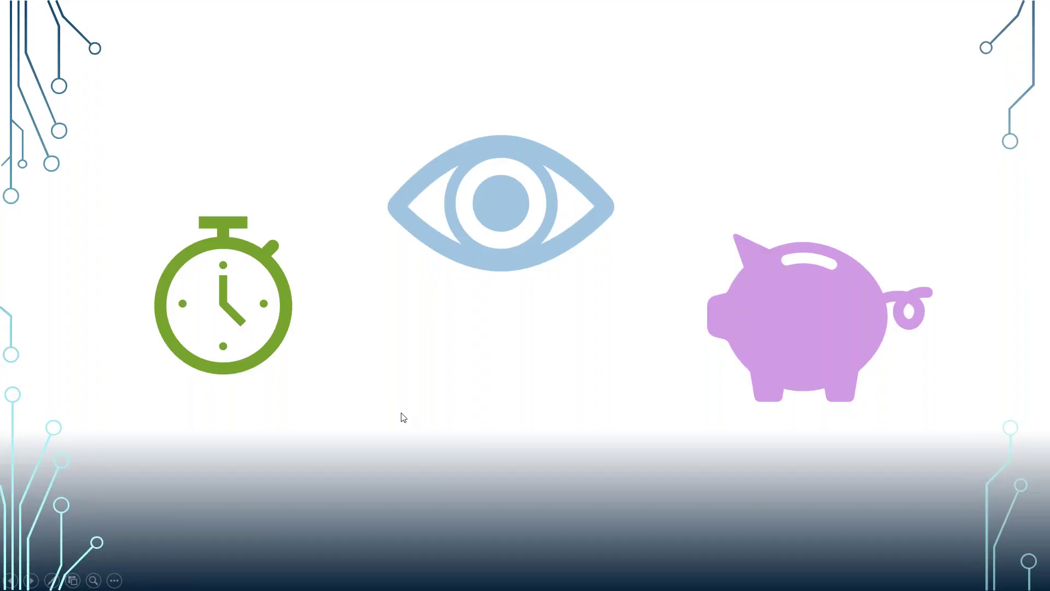
left_click(404, 418)
left_click(404, 419)
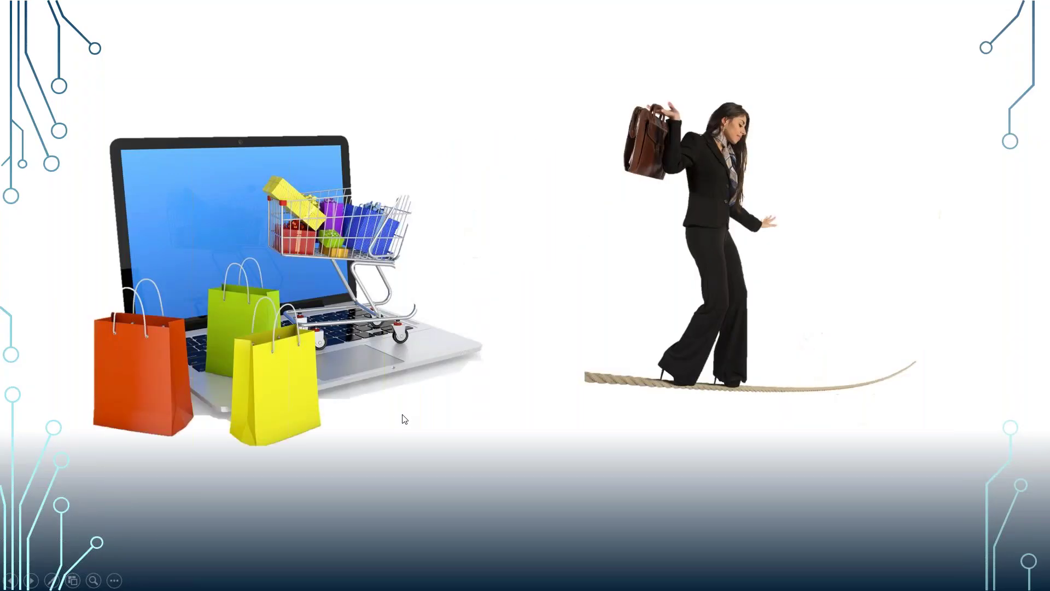
left_click(403, 419)
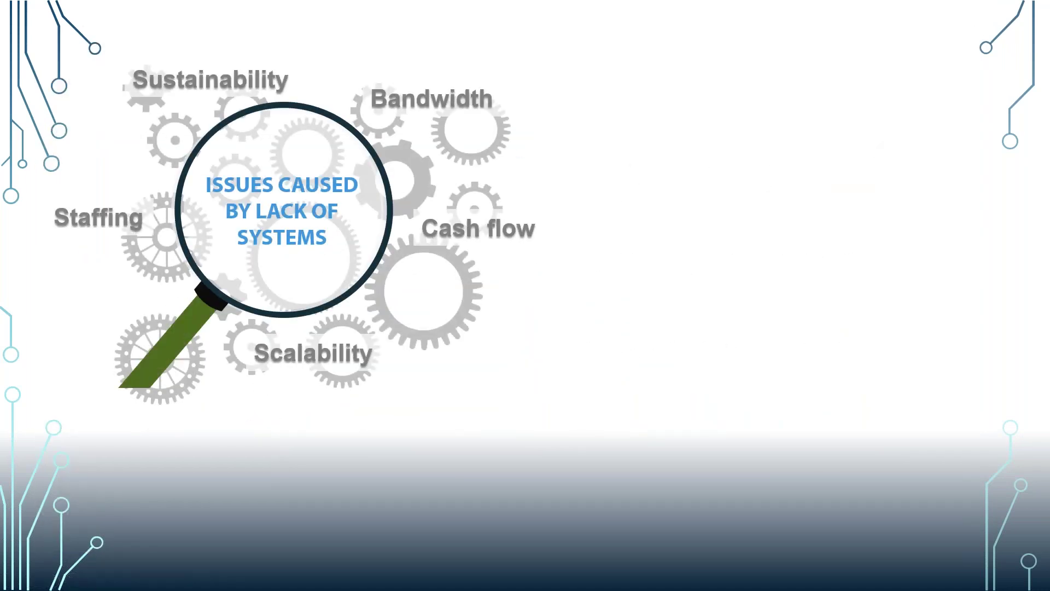
key("Escape")
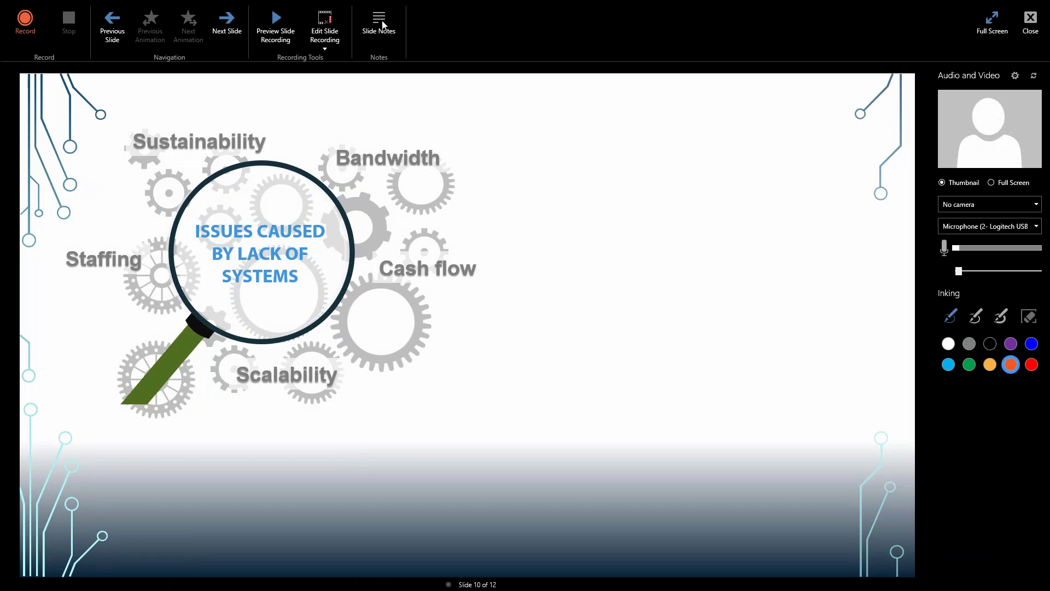
Step: Display the slide notes for slide 10 in the slide recording view
left_click(382, 22)
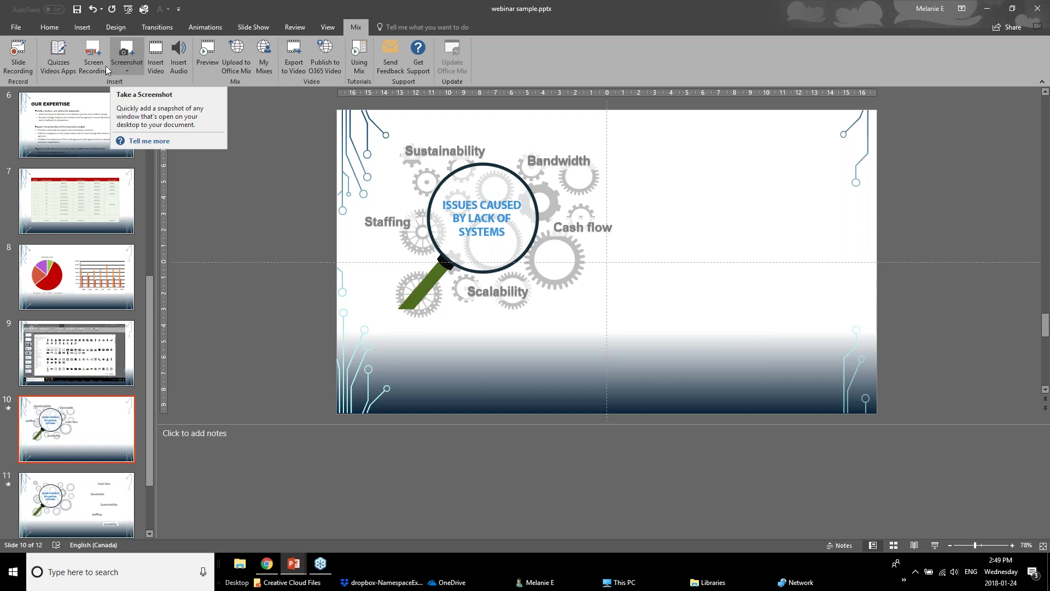
Step: Review the available quiz, video and app add-ins for the presentation, and close the list
left_click(61, 73)
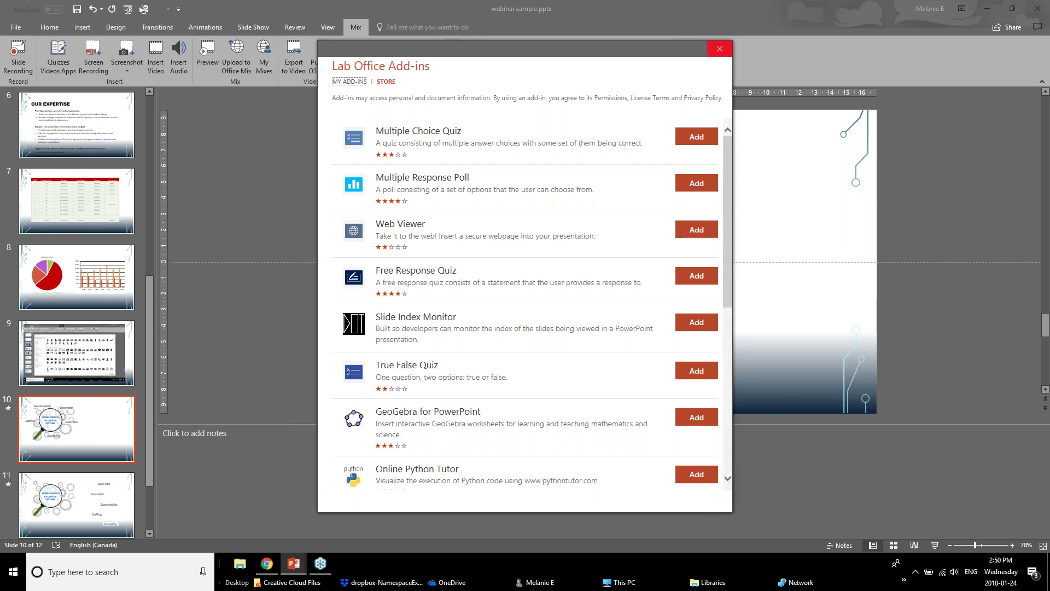
left_click(723, 48)
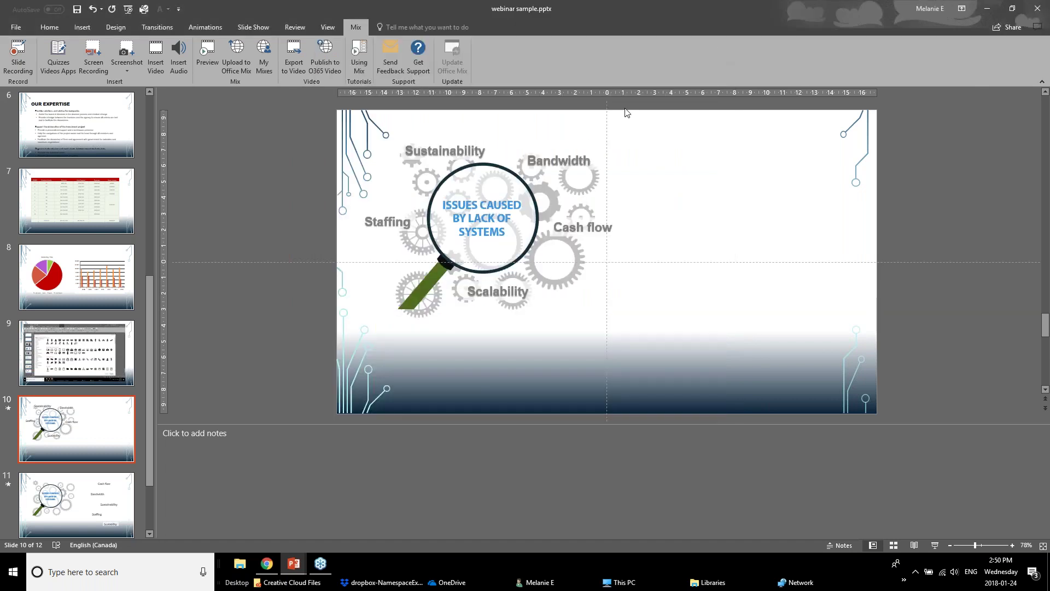
Step: Insert a screen clipping of the New MIX Extension presentation window on slide 10 and shrink it to about 15.3 by 28.3 cm
left_click(93, 74)
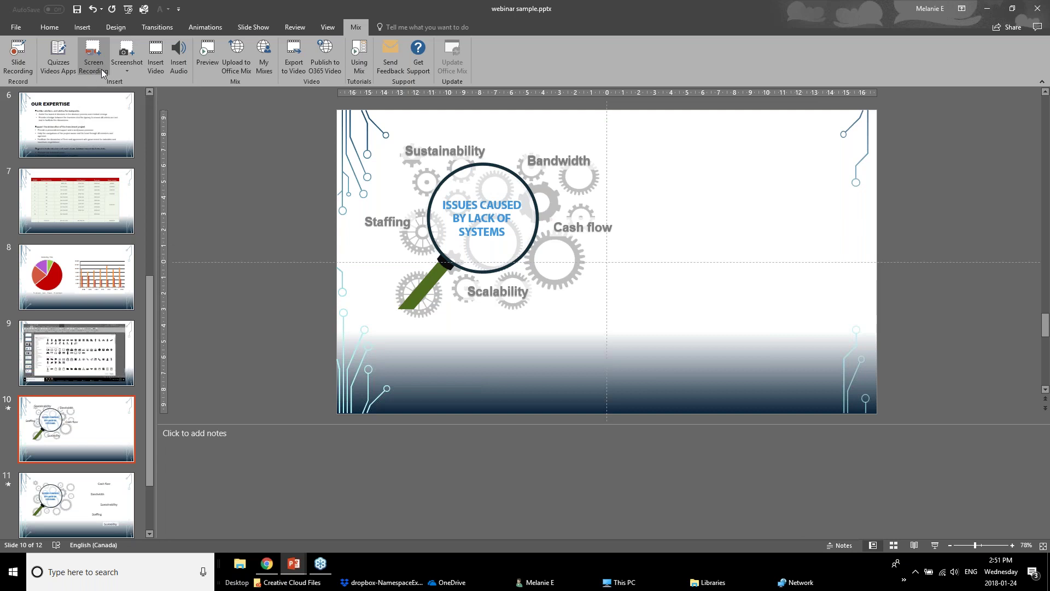
left_click(141, 63)
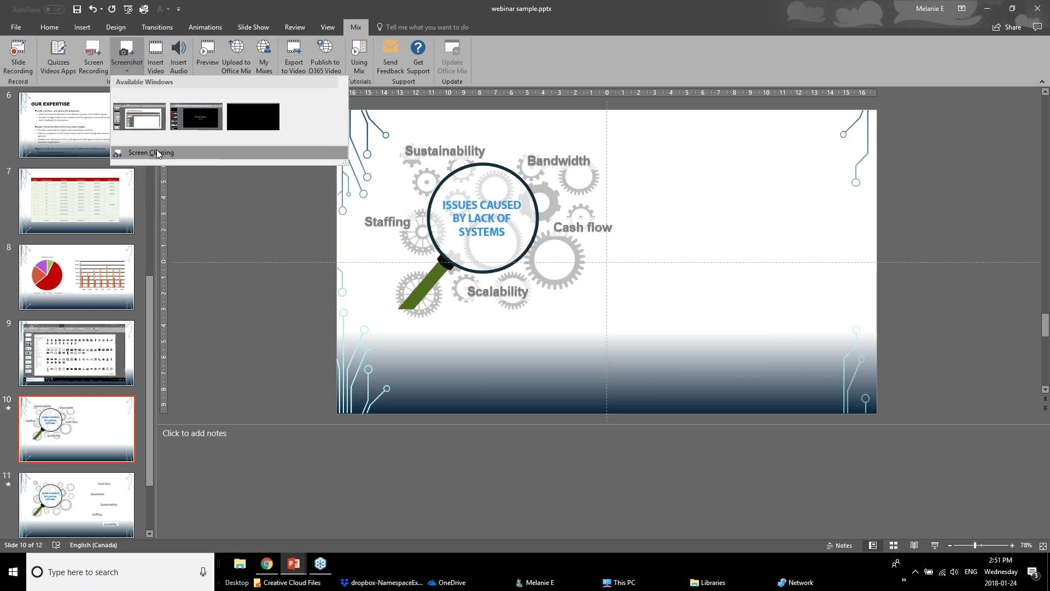
left_click(157, 153)
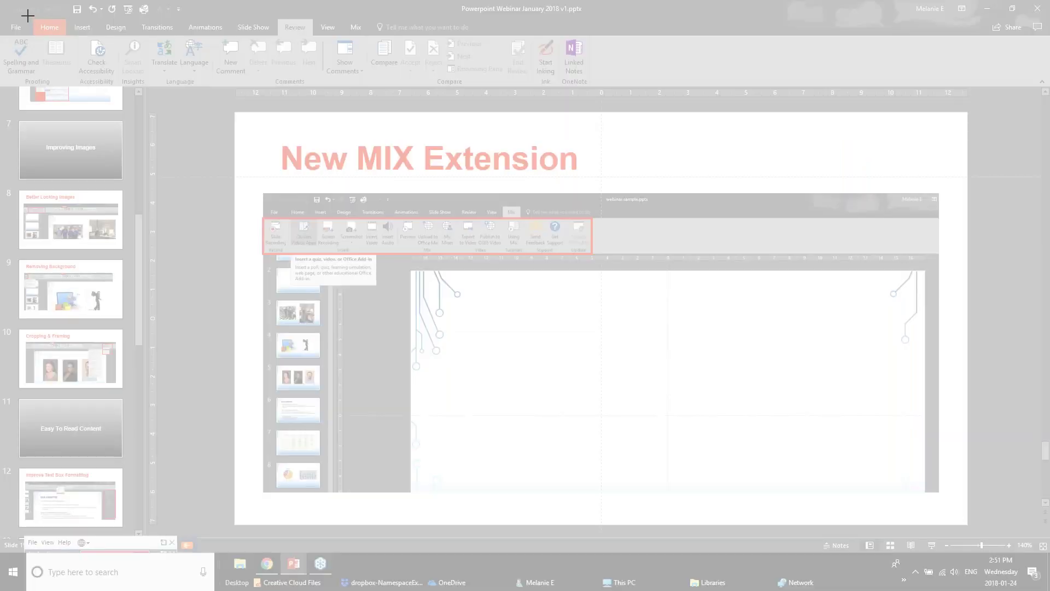
left_click_drag(27, 13, 983, 531)
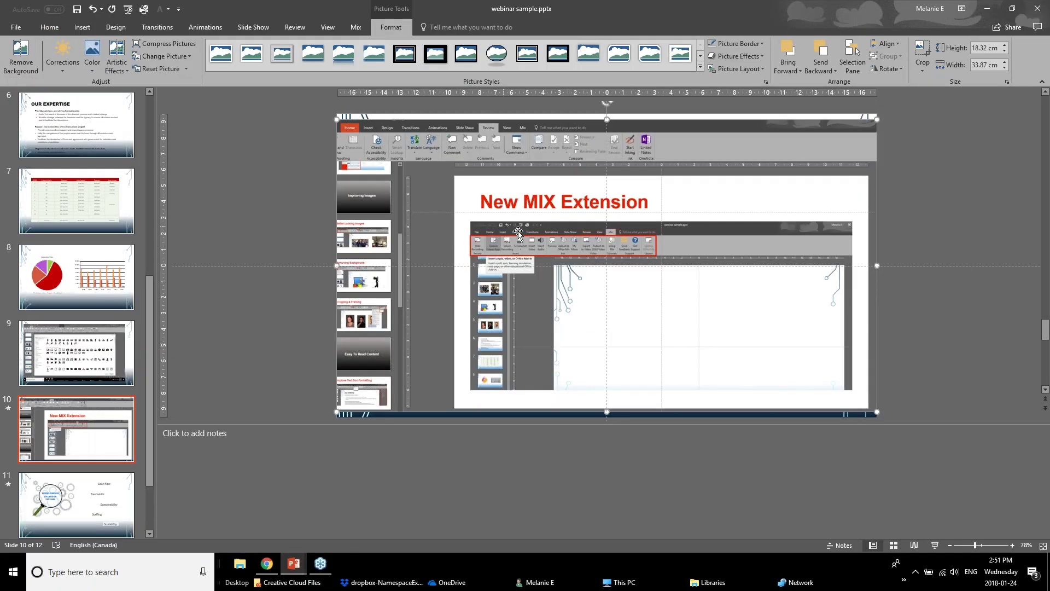
left_click_drag(877, 117, 838, 133)
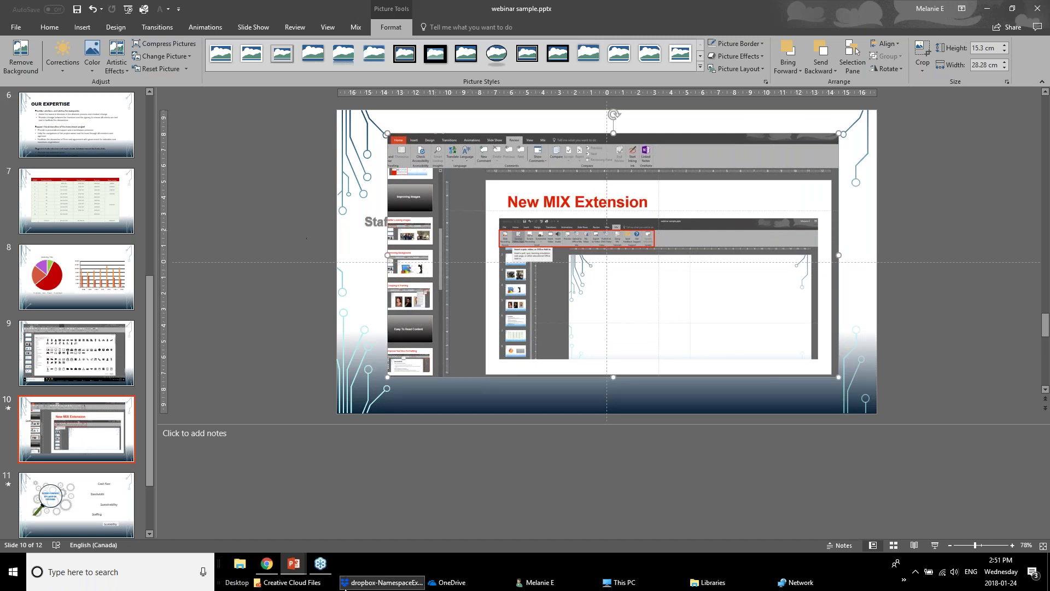
Step: Switch to the Powerpoint Webinar January 2018 v1 presentation and display its Zoom Feature slide
left_click(294, 563)
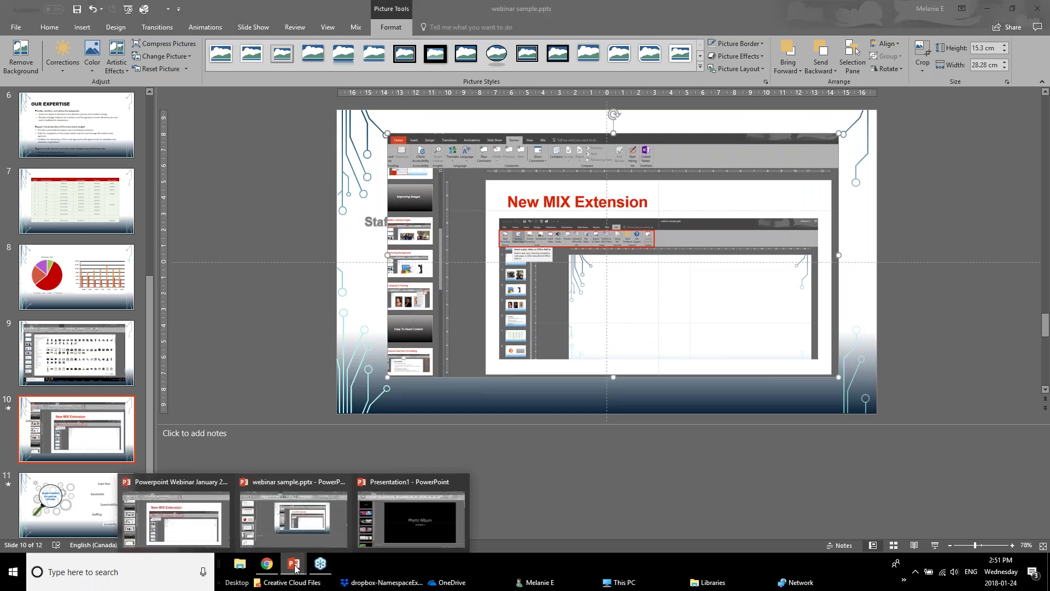
left_click(192, 514)
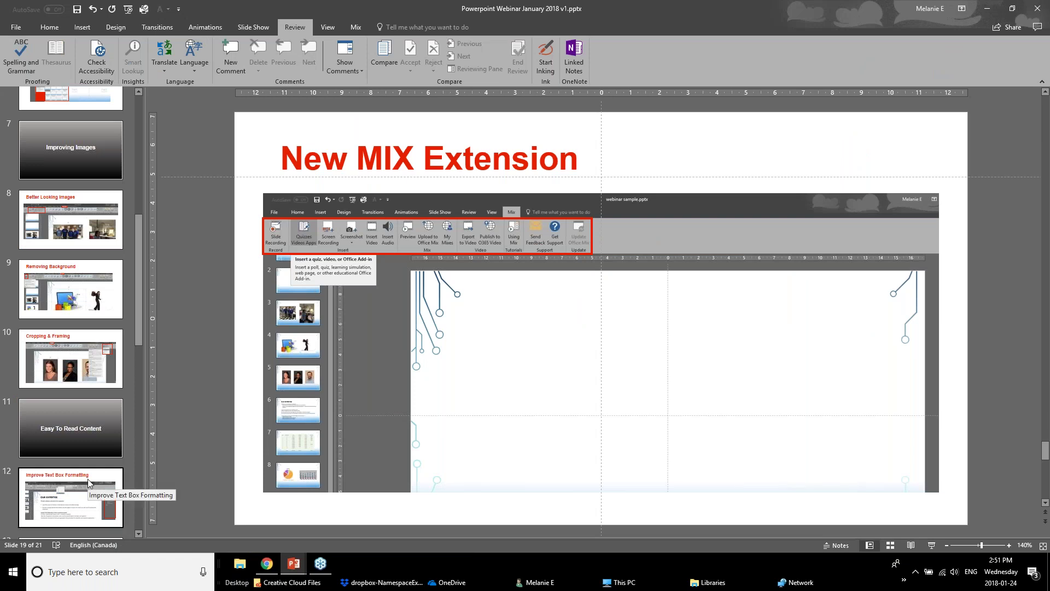
scroll(76, 386, "down", 1)
scroll(76, 383, "down", 8)
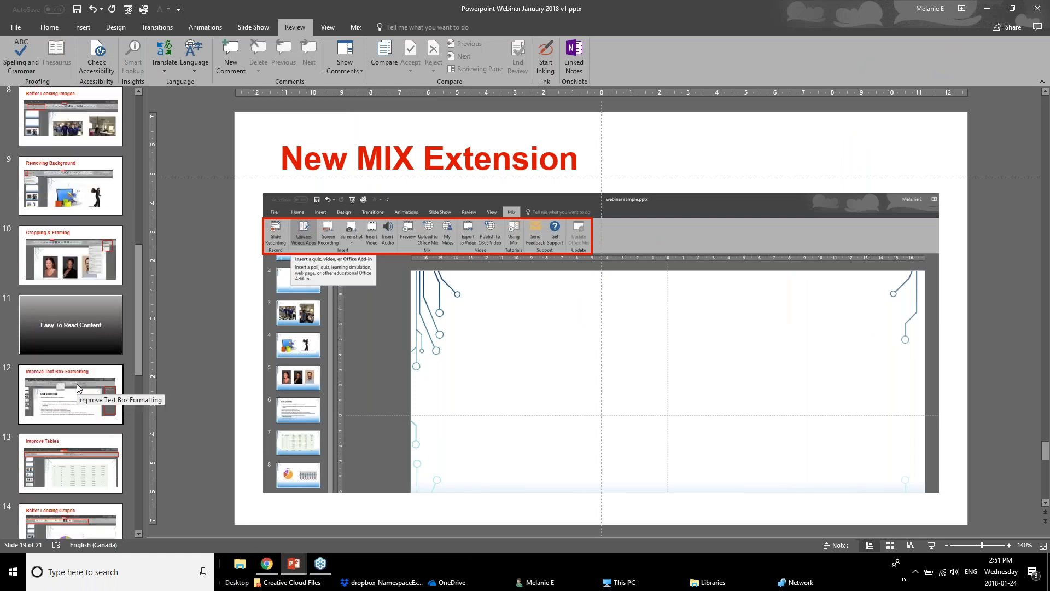
left_click(74, 423)
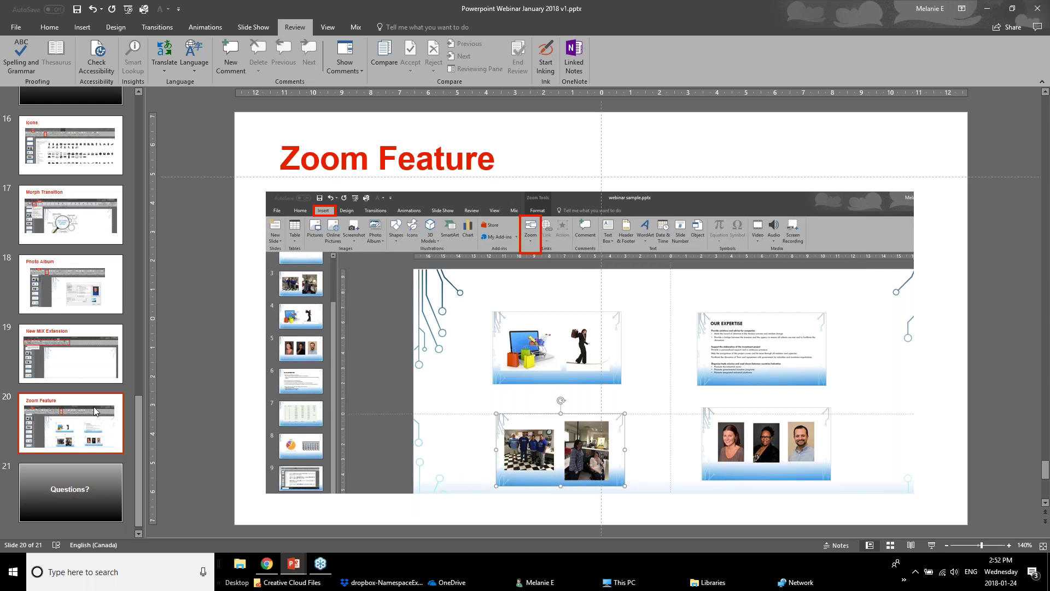
Step: Return to webinar sample.pptx and display slide 12 with the four slide thumbnails
left_click(293, 564)
left_click(294, 519)
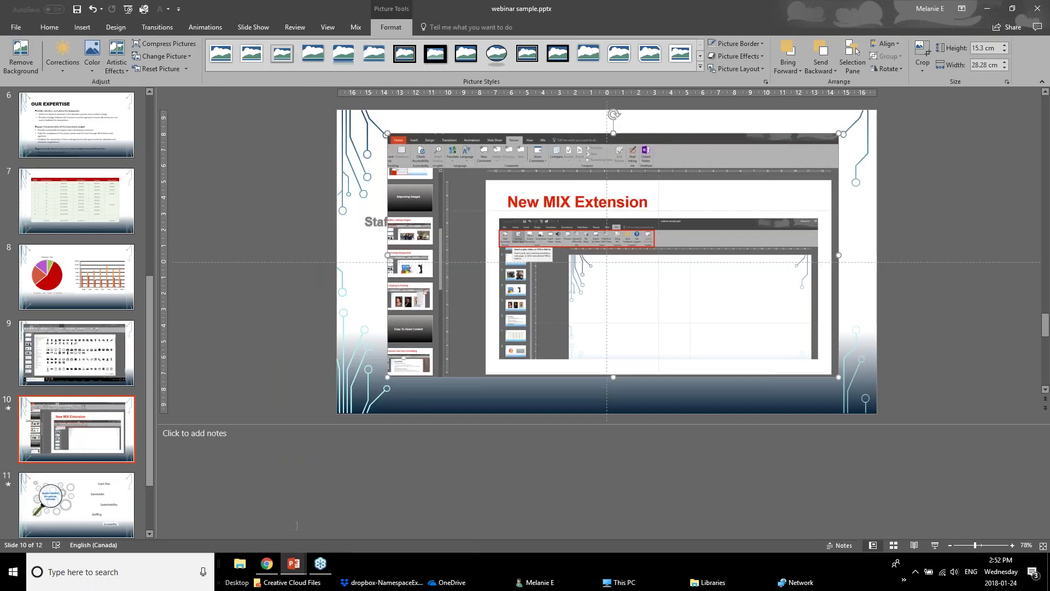
left_click(104, 501)
left_click(104, 498)
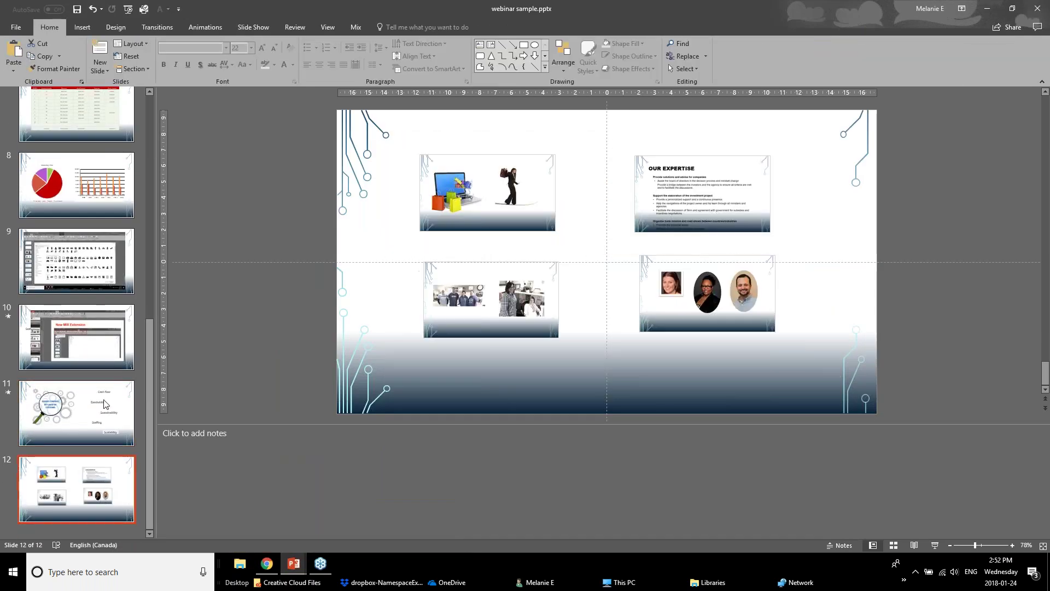
Step: From the icons slide, insert a summary zoom whose sections begin at slides 2, 3, 4, 5, 6 and 7
scroll(103, 397, "up", 8)
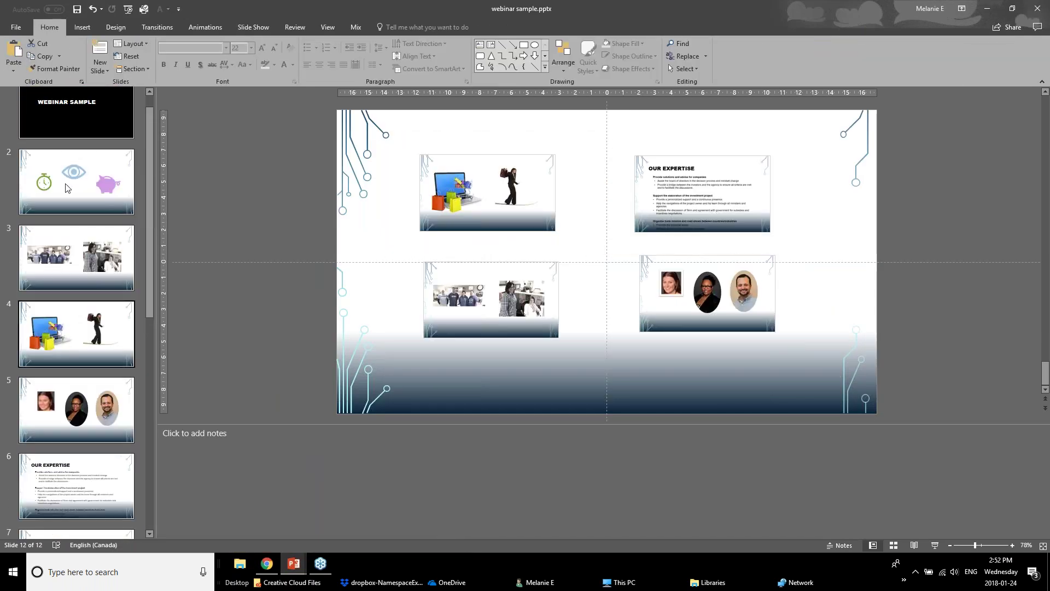
left_click(67, 188)
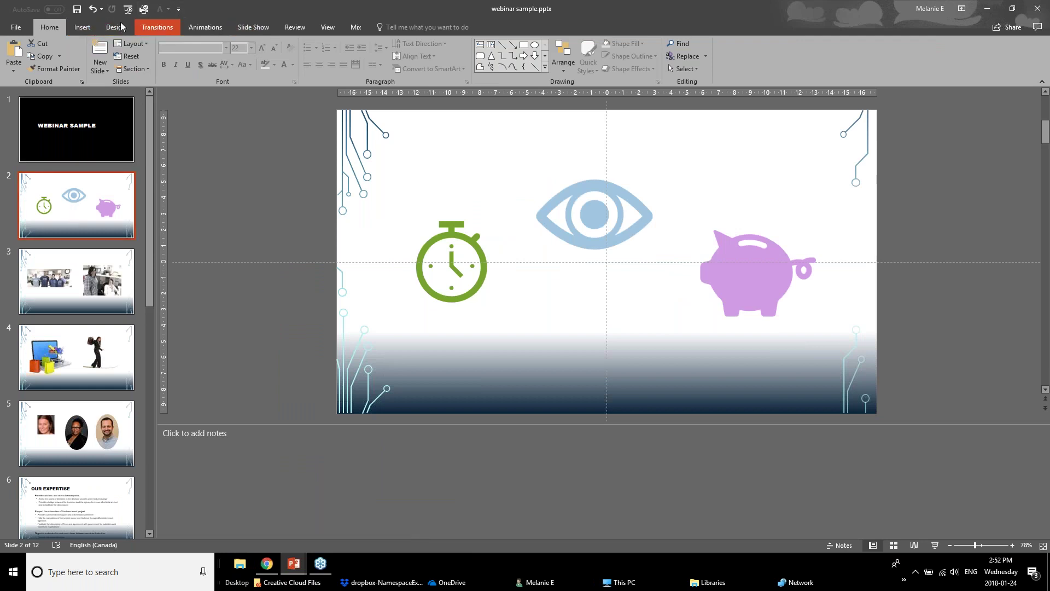
left_click(88, 28)
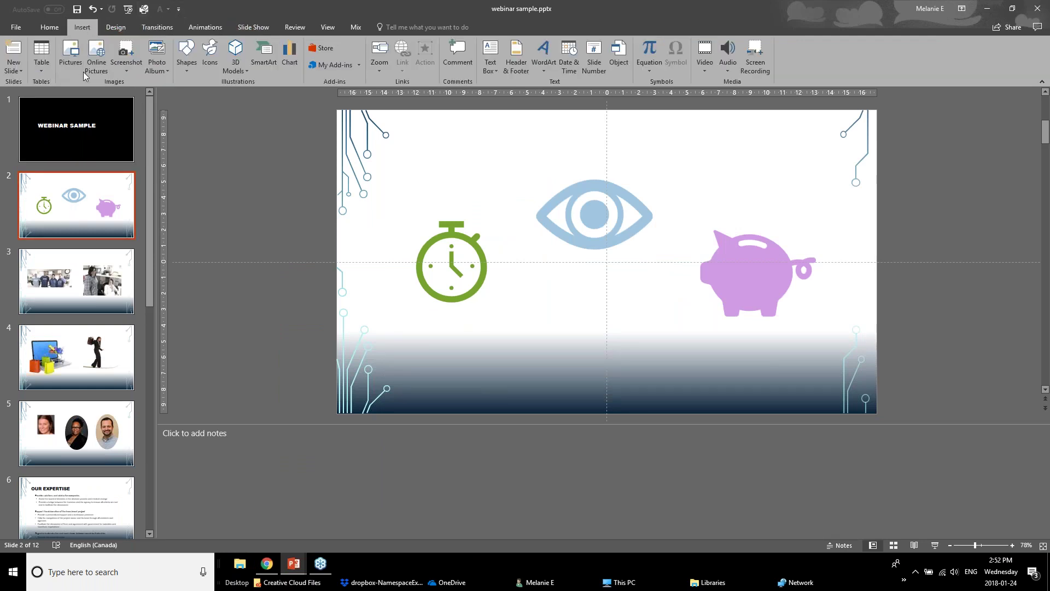
left_click(384, 69)
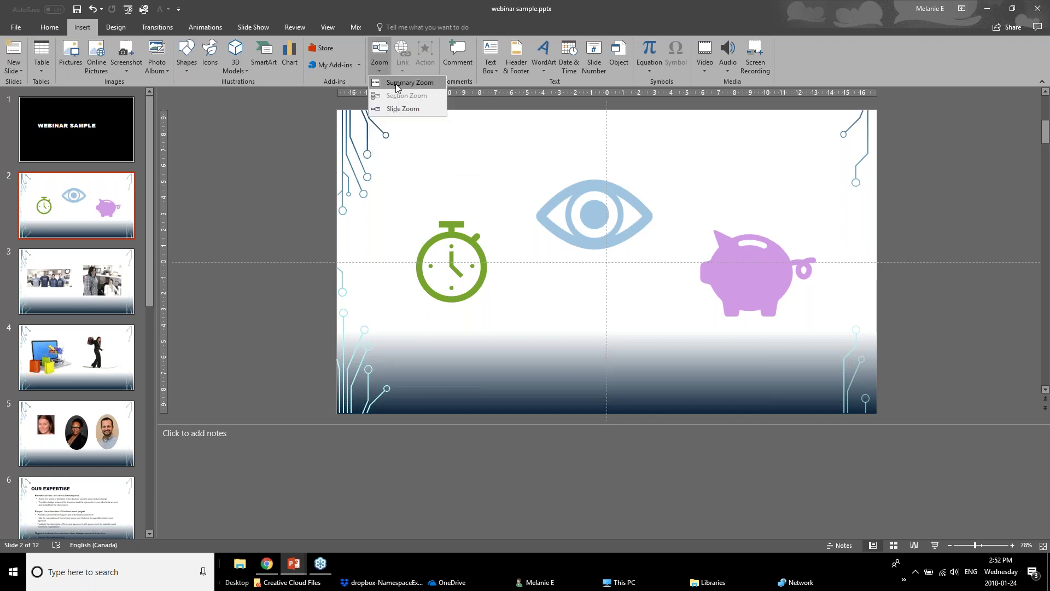
left_click(425, 89)
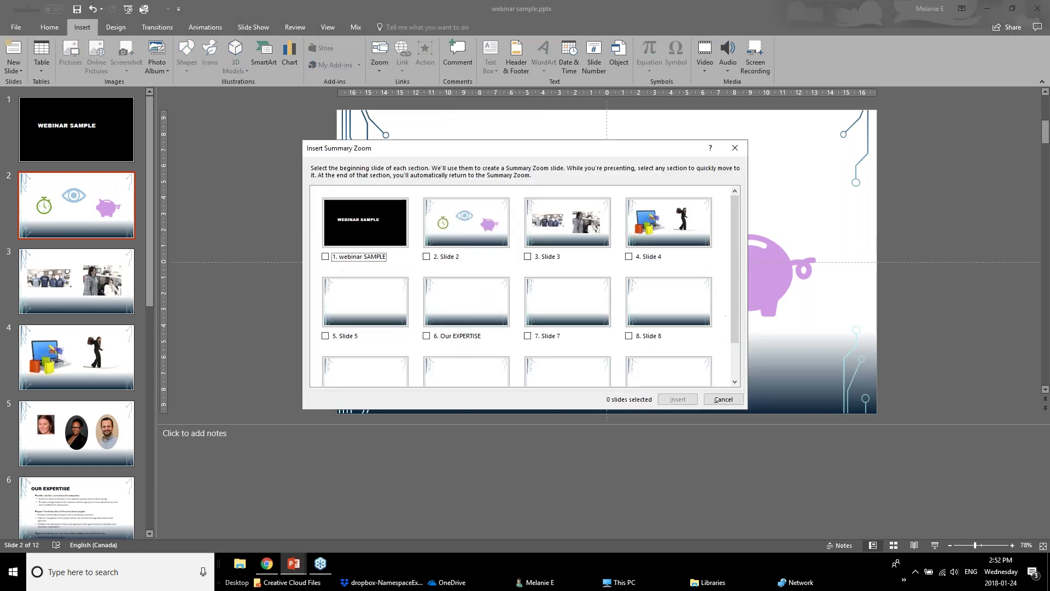
left_click(426, 257)
left_click(528, 257)
left_click(629, 256)
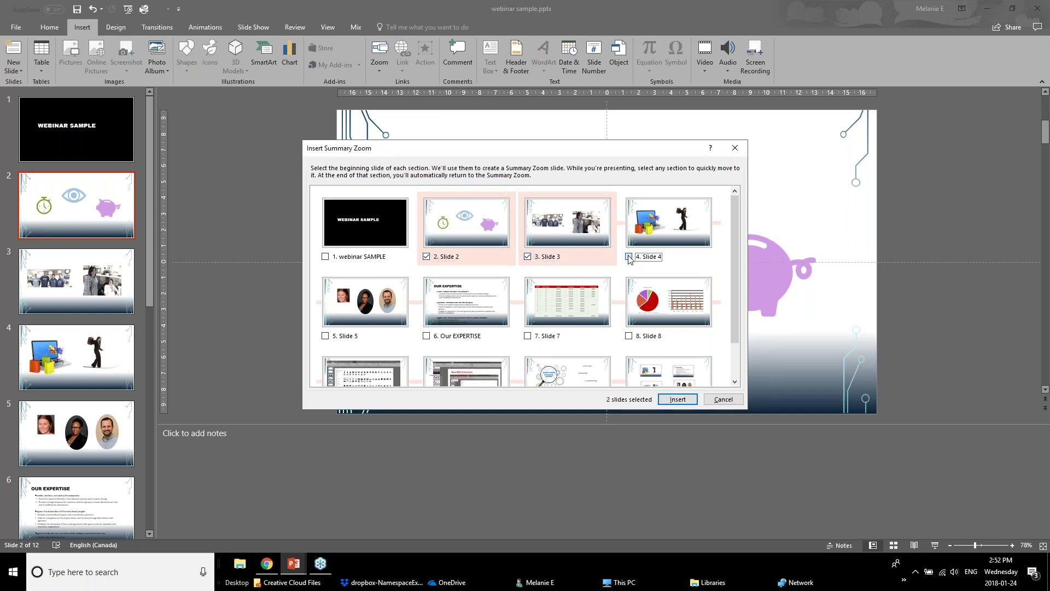
left_click(326, 335)
left_click(426, 336)
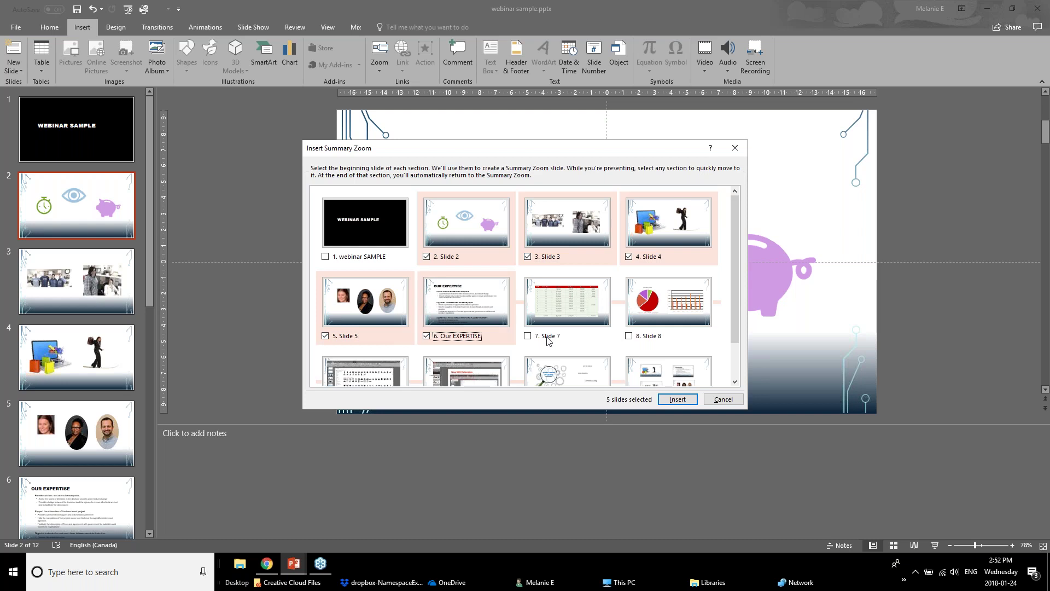
left_click(528, 336)
left_click(673, 400)
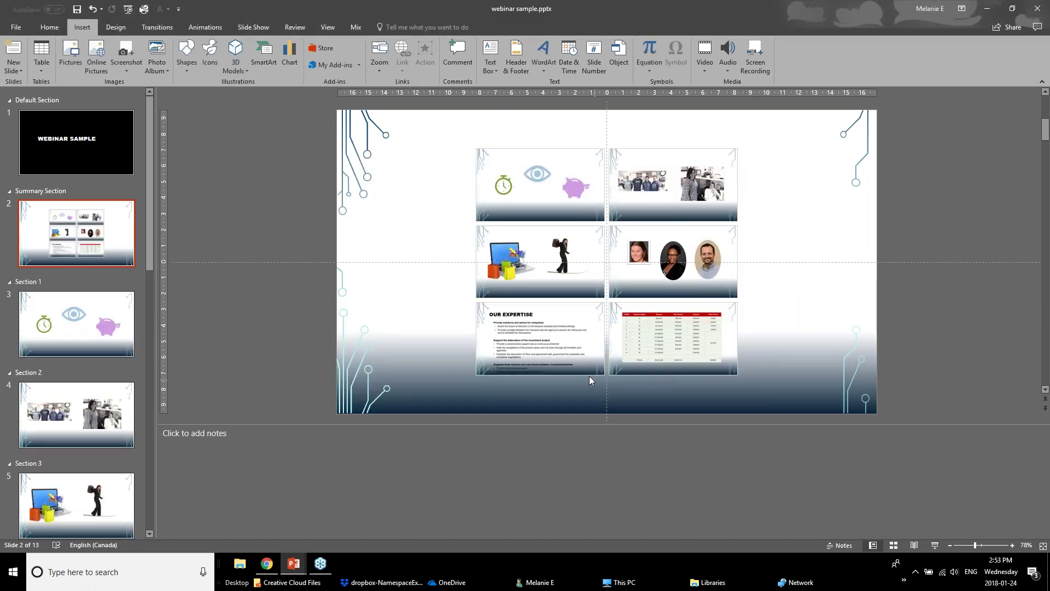